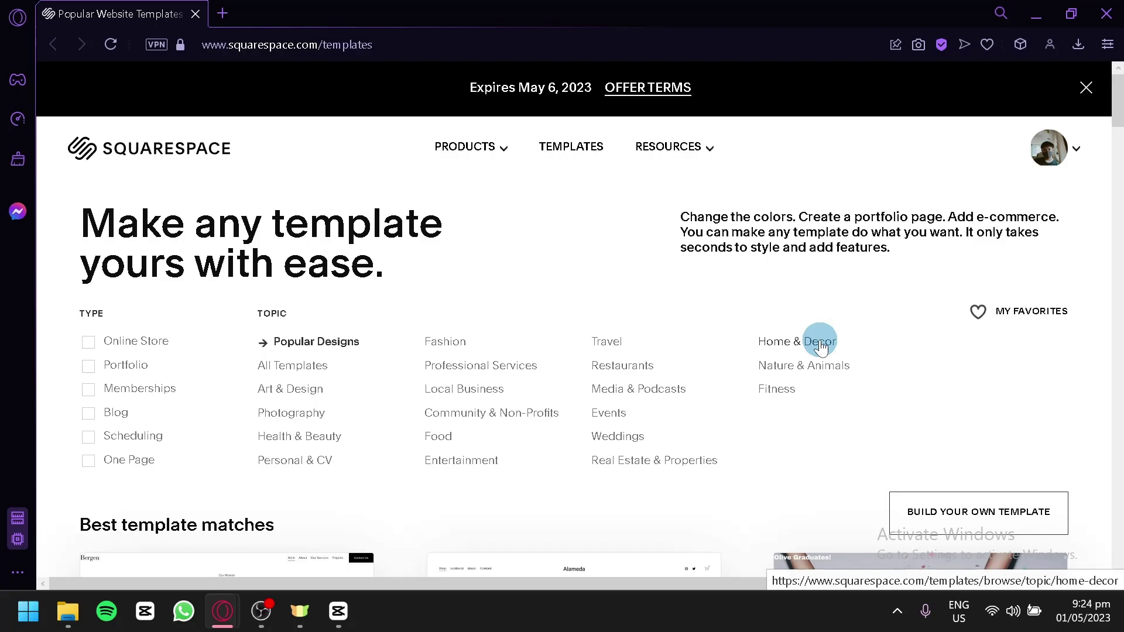
Step: Browse the popular website templates and start a new site with the Bergen template
scroll(819, 342, down, 8)
scroll(614, 310, up, 8)
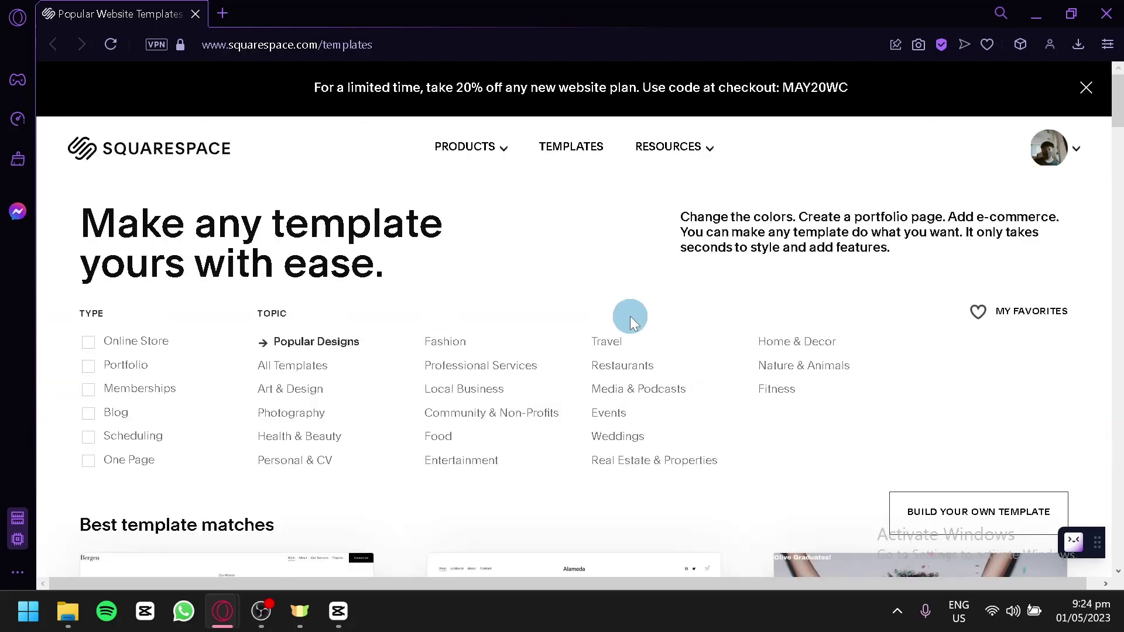
scroll(644, 310, down, 6)
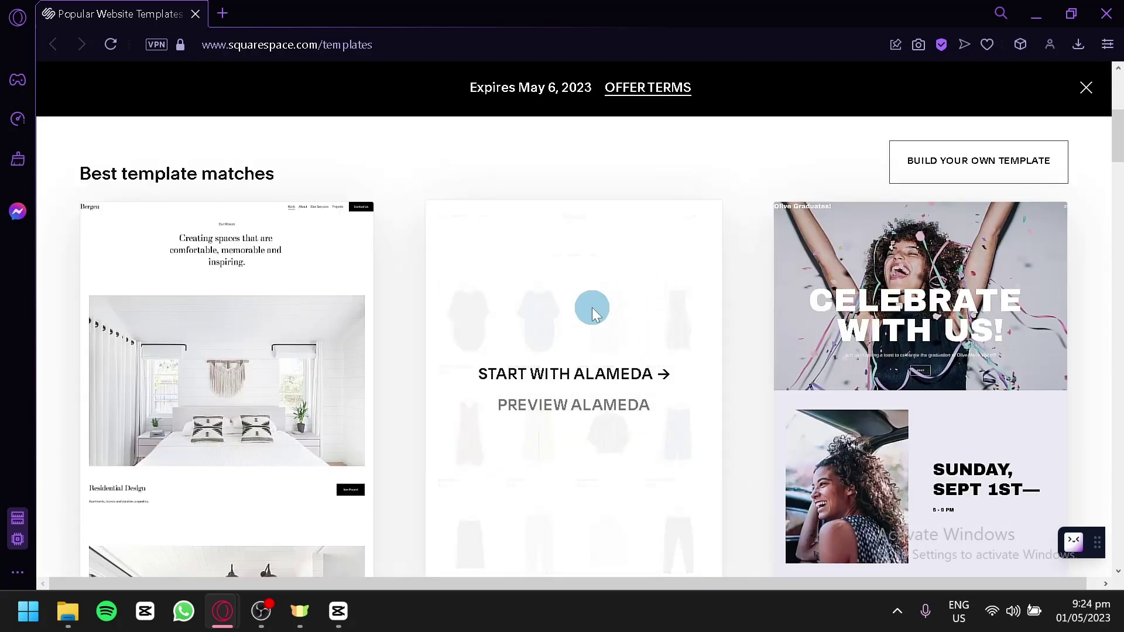
scroll(592, 308, down, 4)
scroll(553, 345, up, 4)
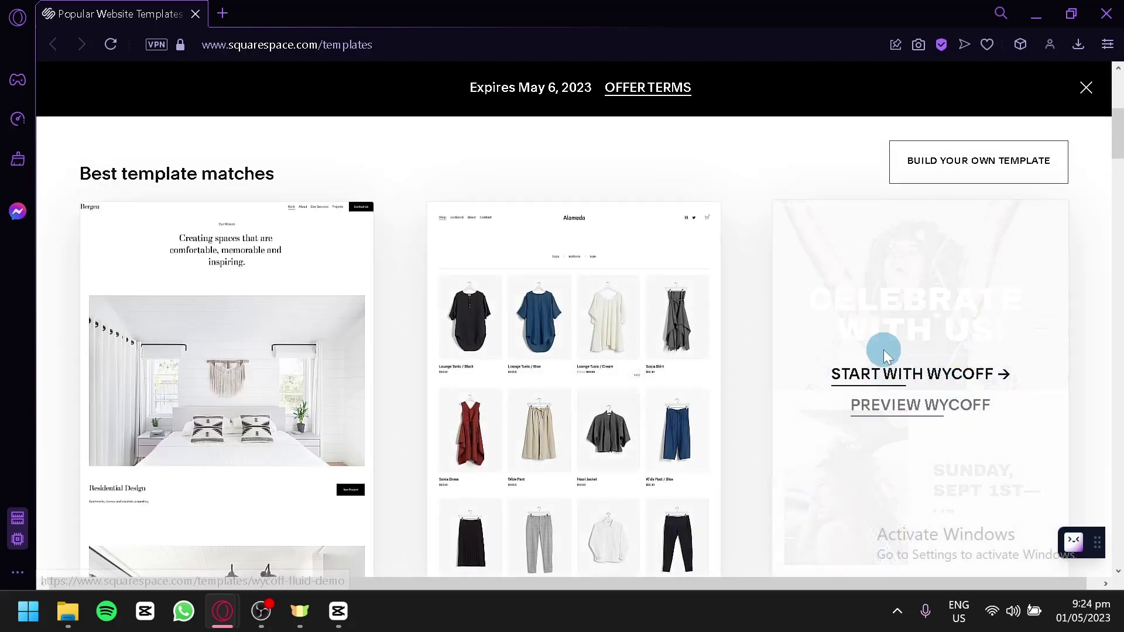
scroll(783, 334, down, 12)
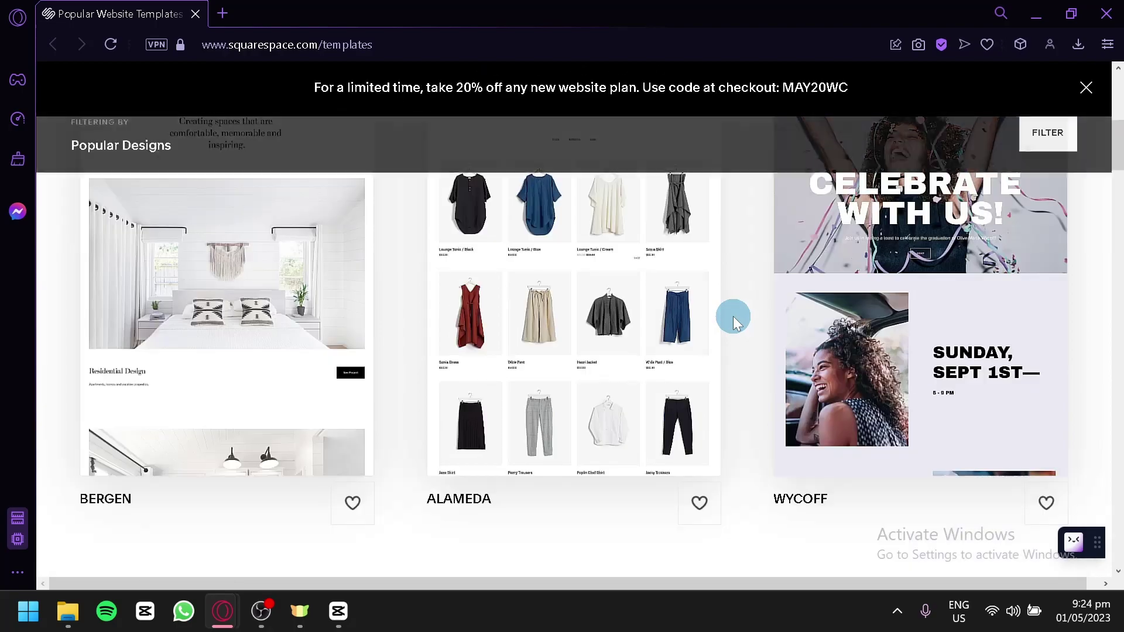
scroll(735, 319, up, 12)
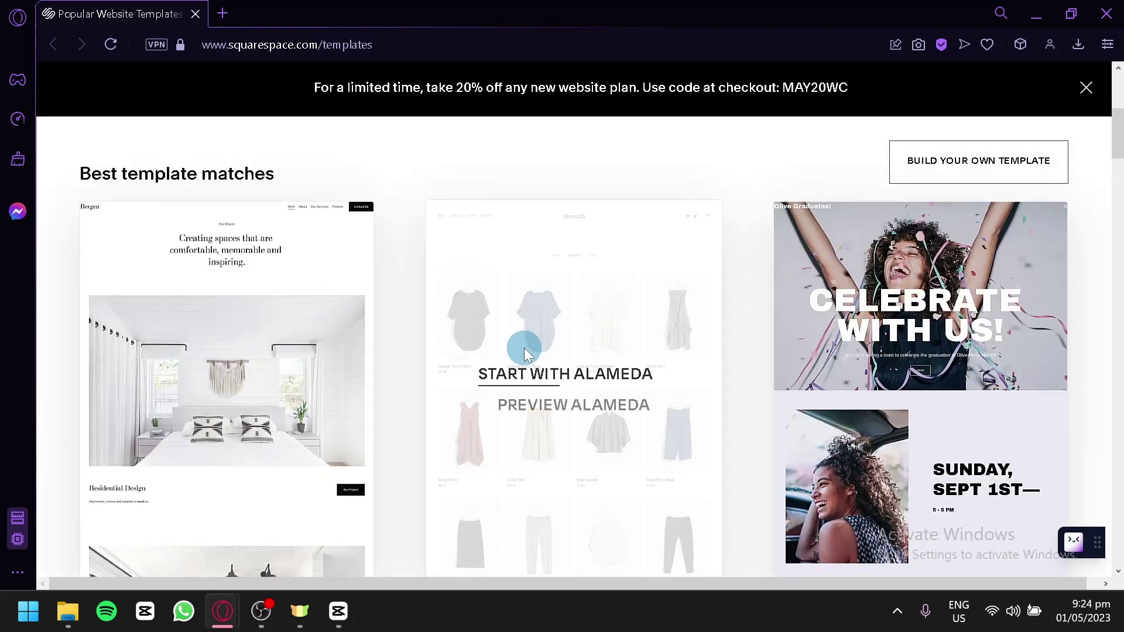
click(206, 375)
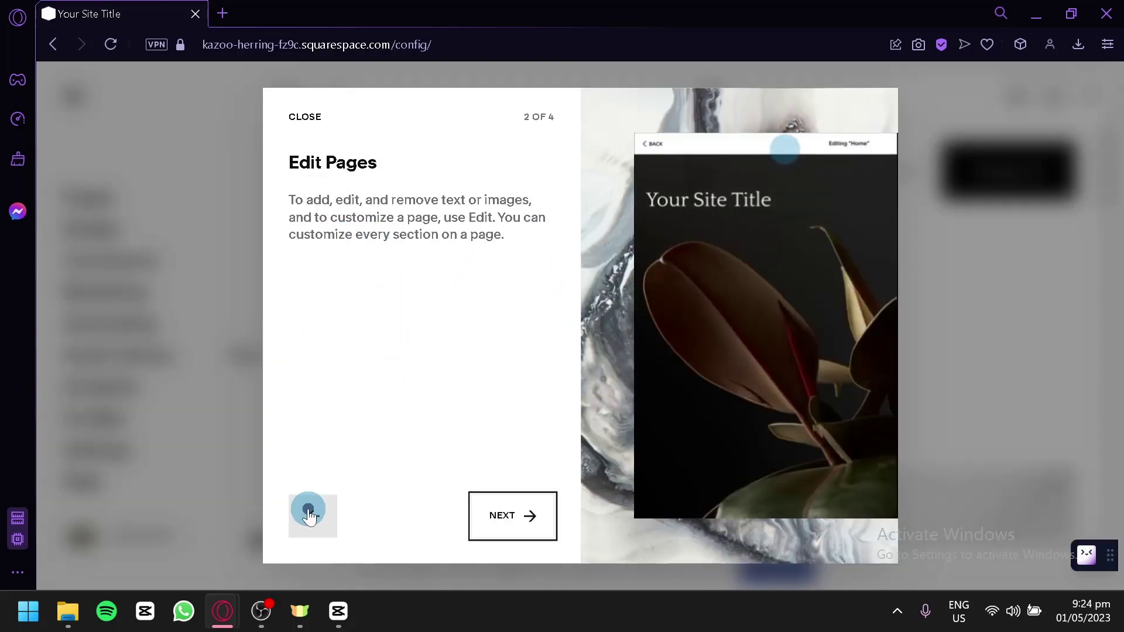
Step: Dismiss the site setup introduction without entering a title and close the Assistant checklist over the site preview
click(308, 515)
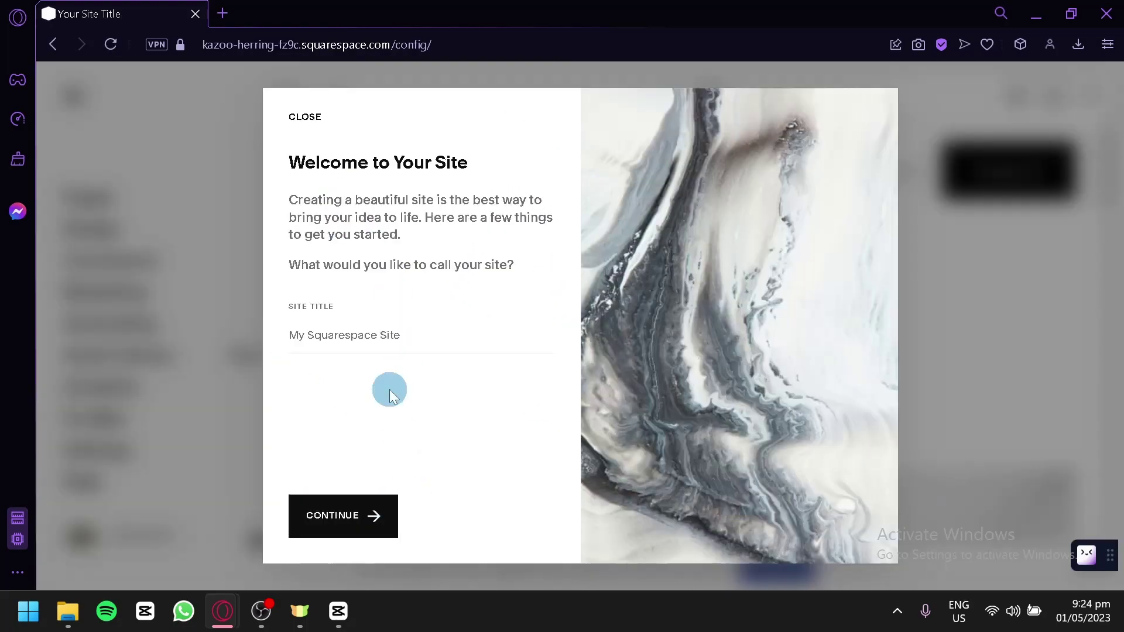
click(314, 135)
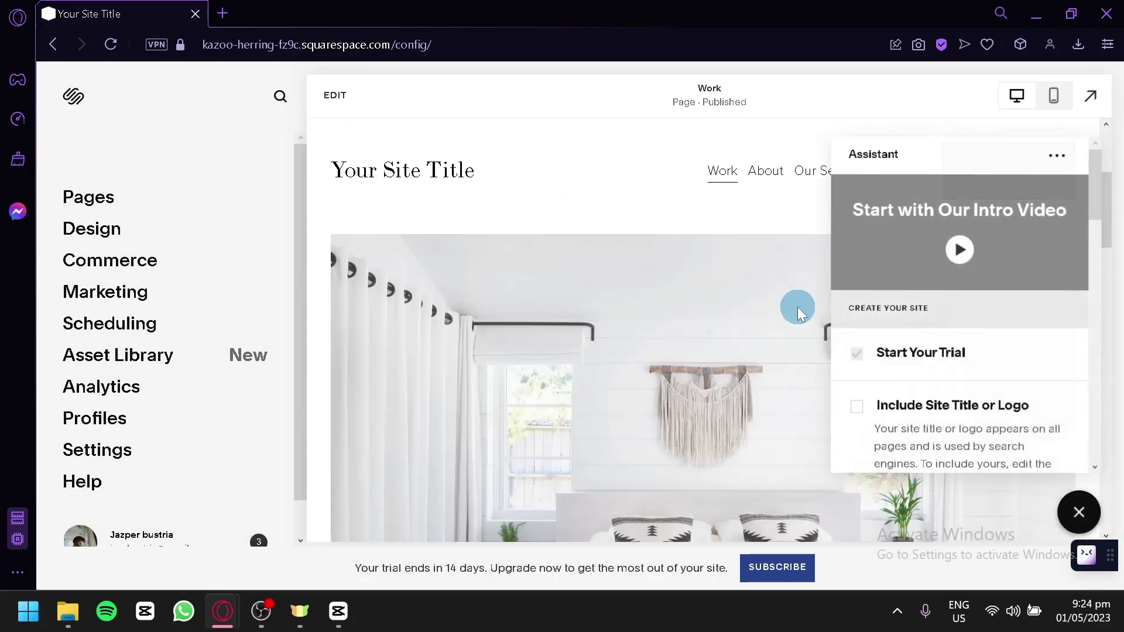
scroll(798, 310, down, 10)
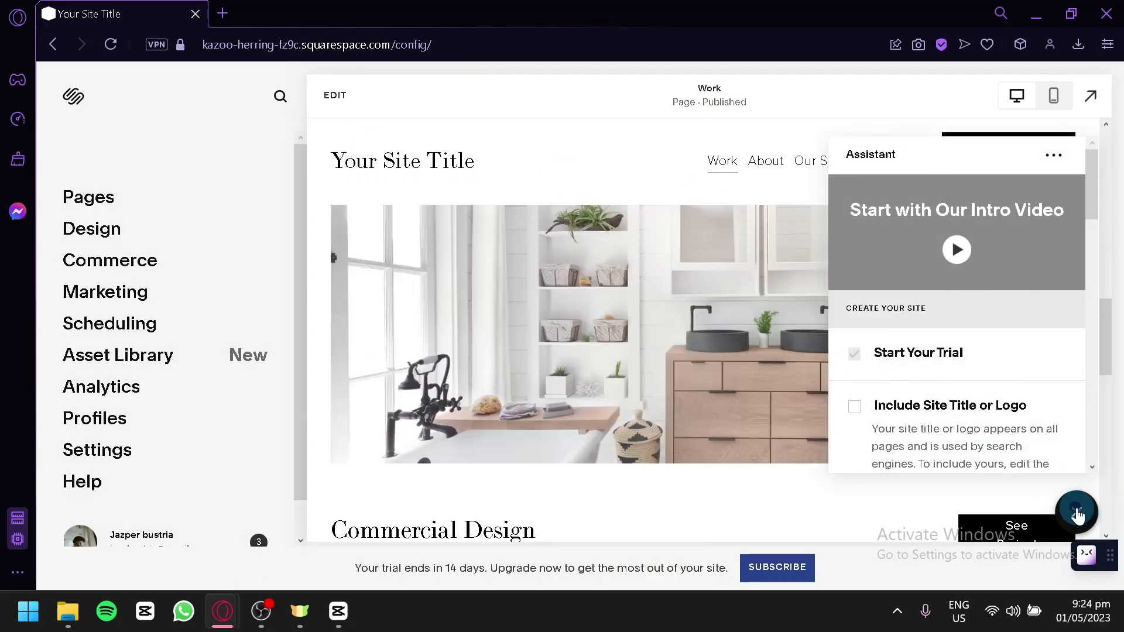
click(1076, 515)
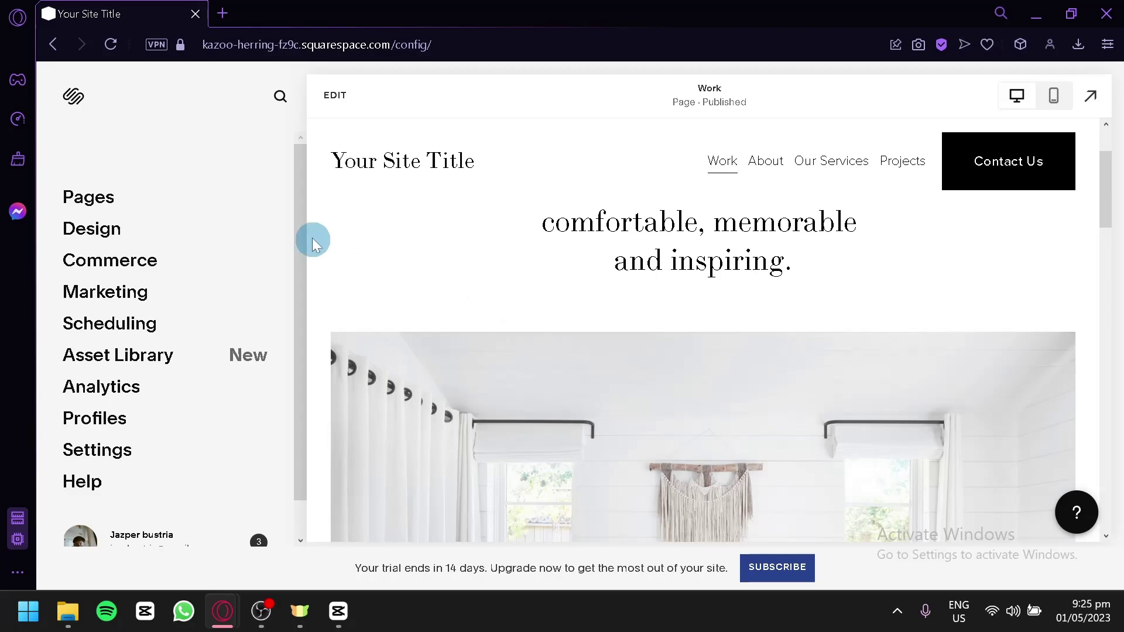
Step: Add a blank page named "Forms" to the site's Main Navigation and show it in the preview
click(97, 206)
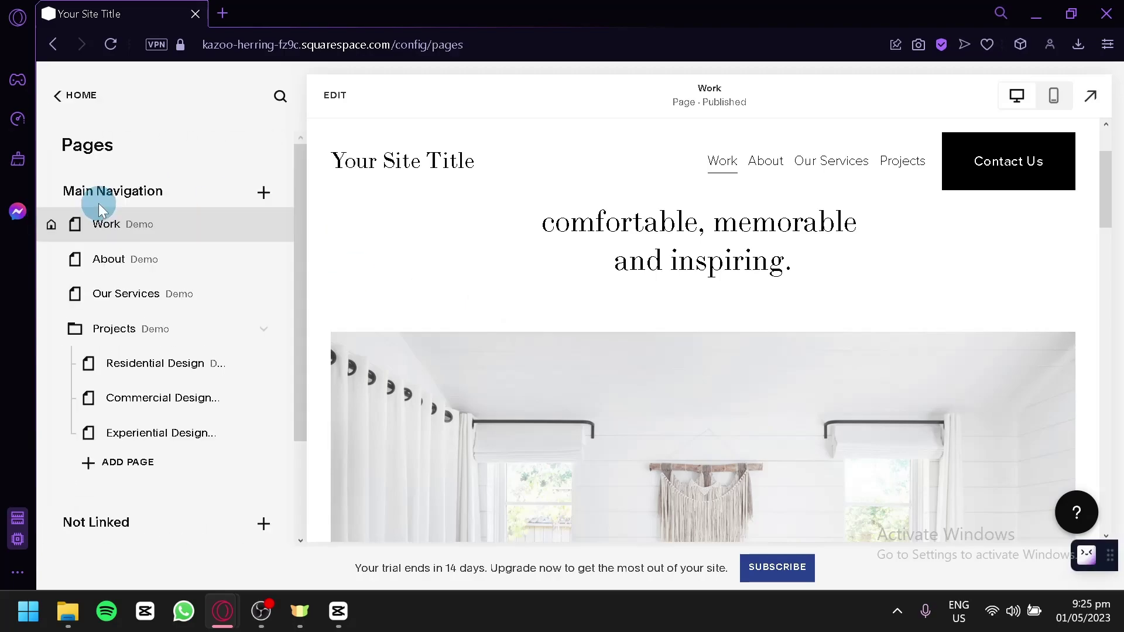
click(264, 193)
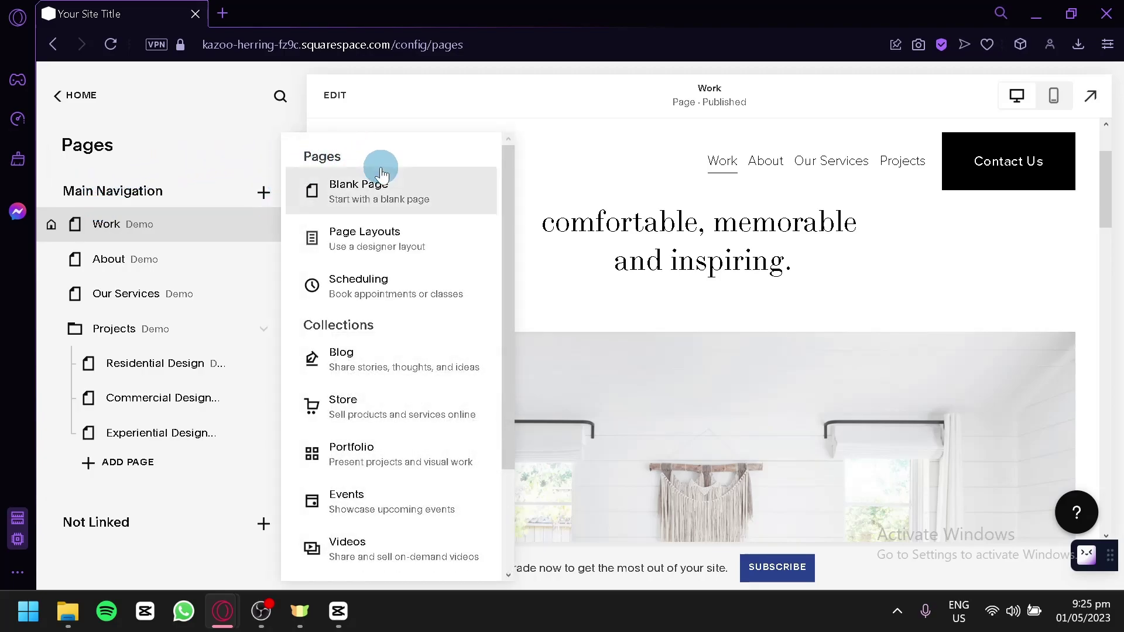
click(371, 192)
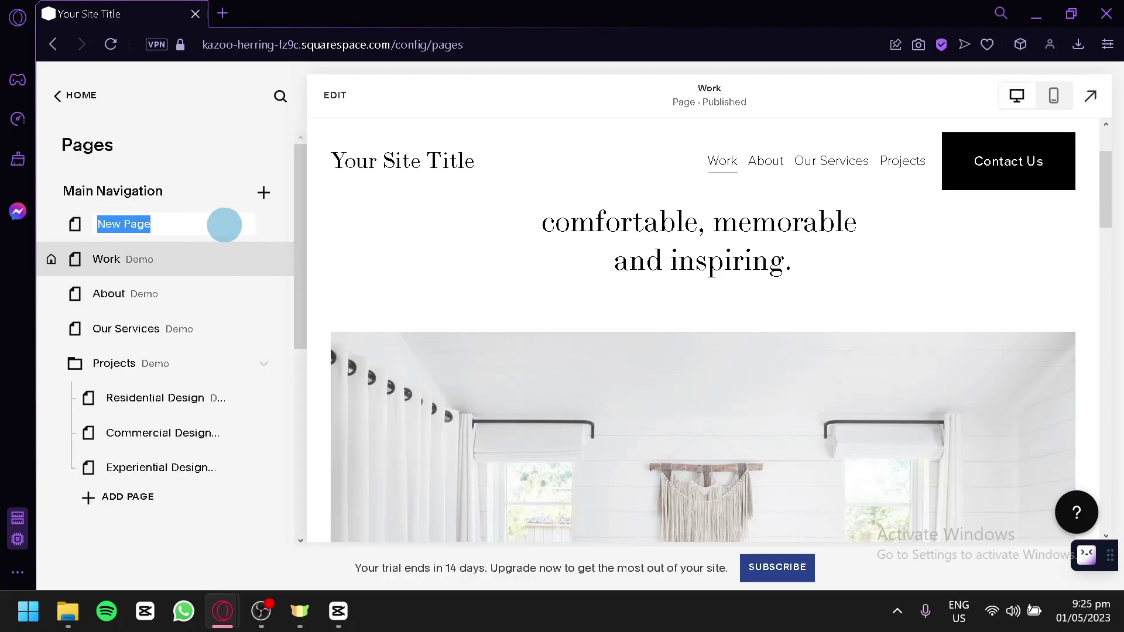
text(Forms)
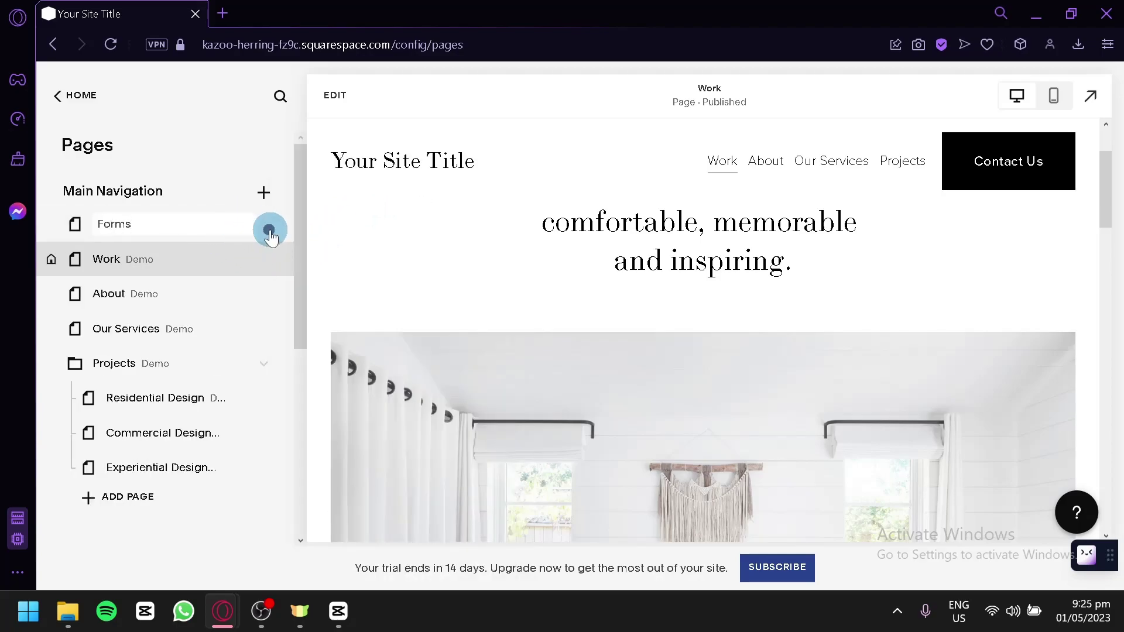
click(138, 225)
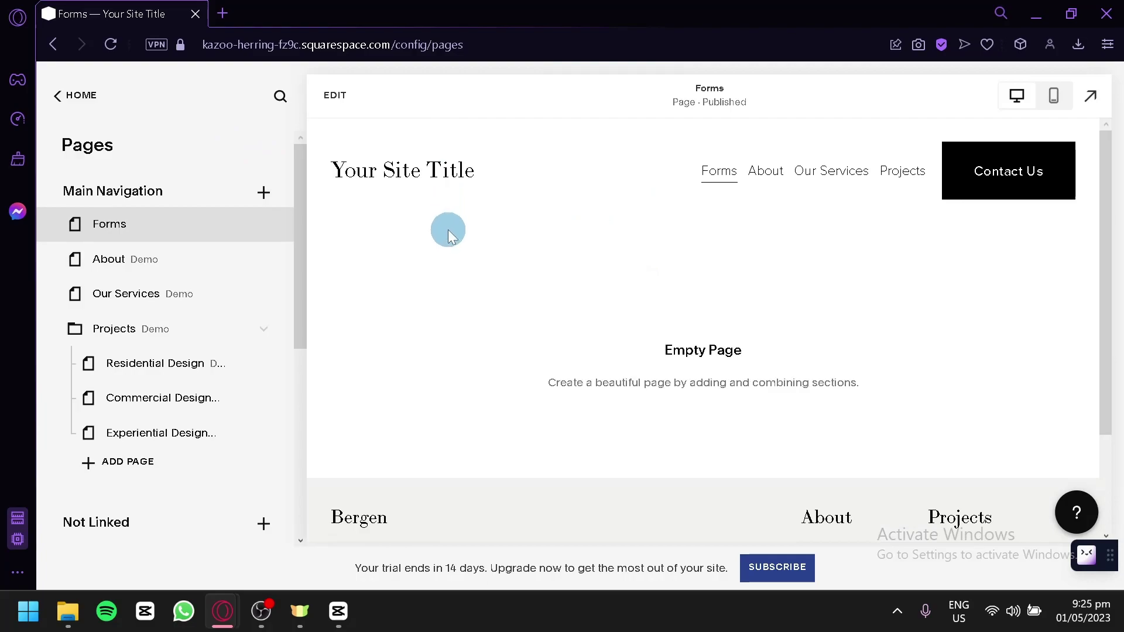
Step: Start editing the Forms page and add a blank section to it
click(335, 95)
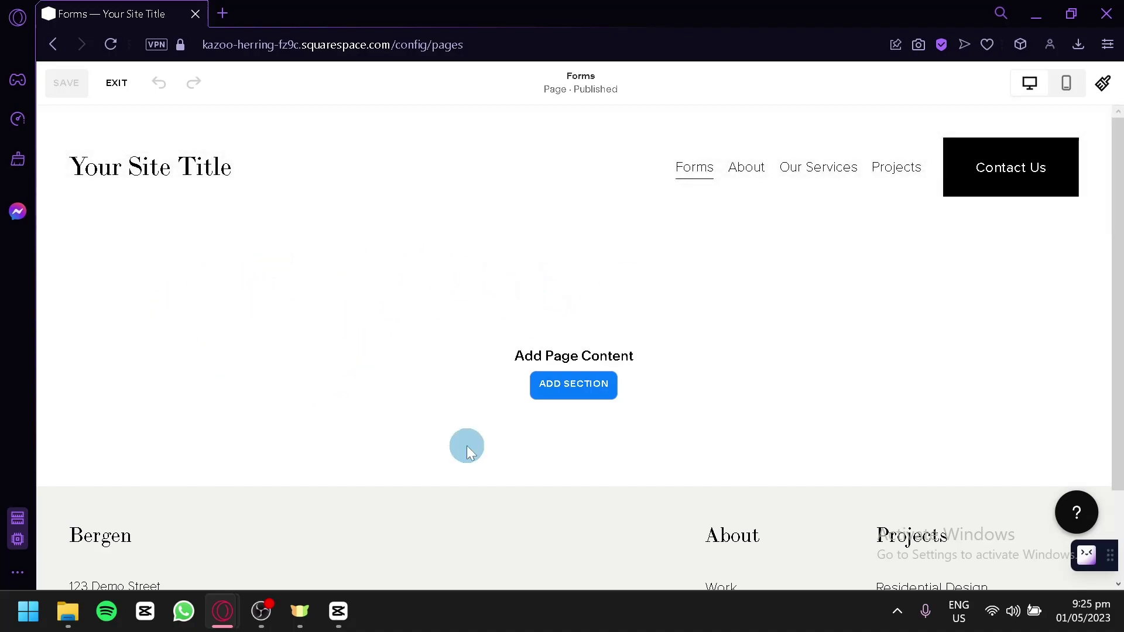
click(549, 398)
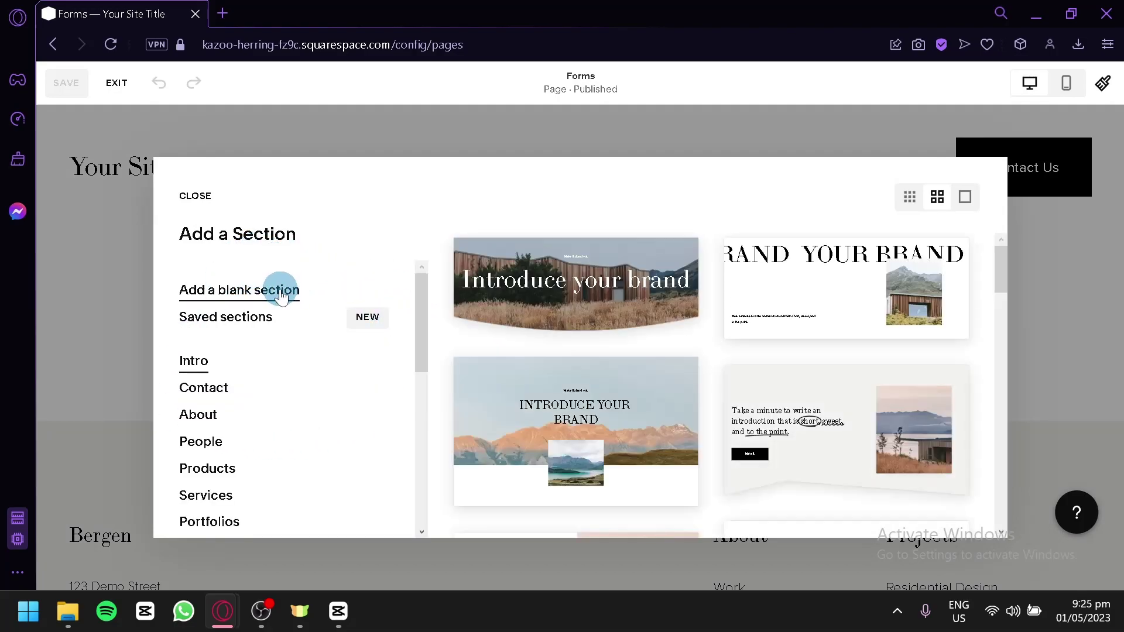
mouse_move(419, 294)
mouse_down()
mouse_move(441, 466)
mouse_move(423, 275)
mouse_up()
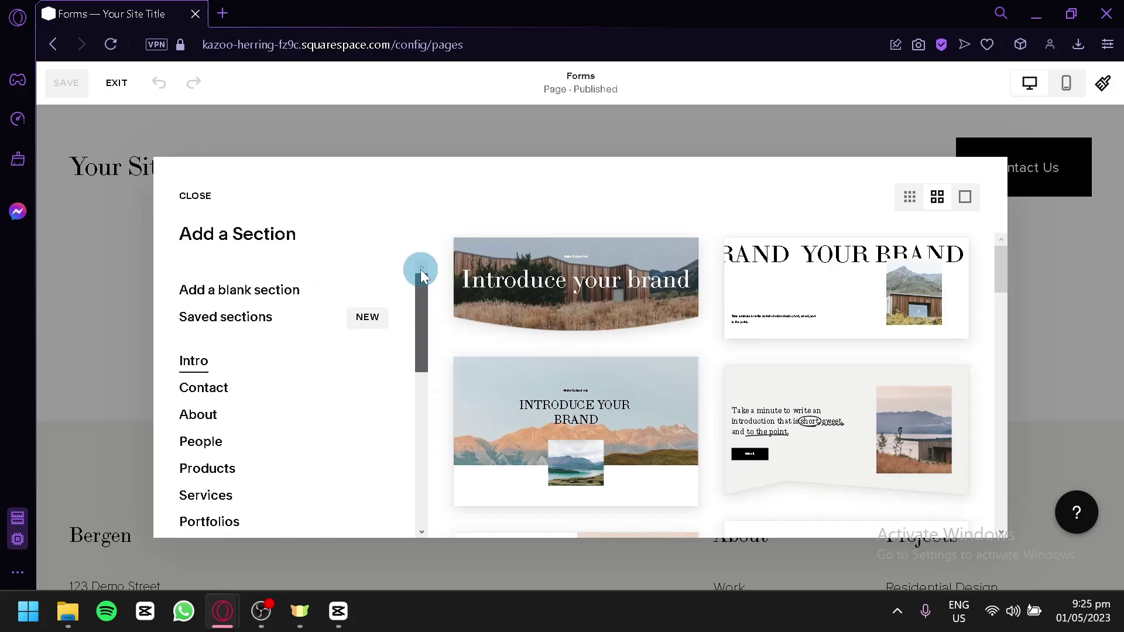
click(219, 292)
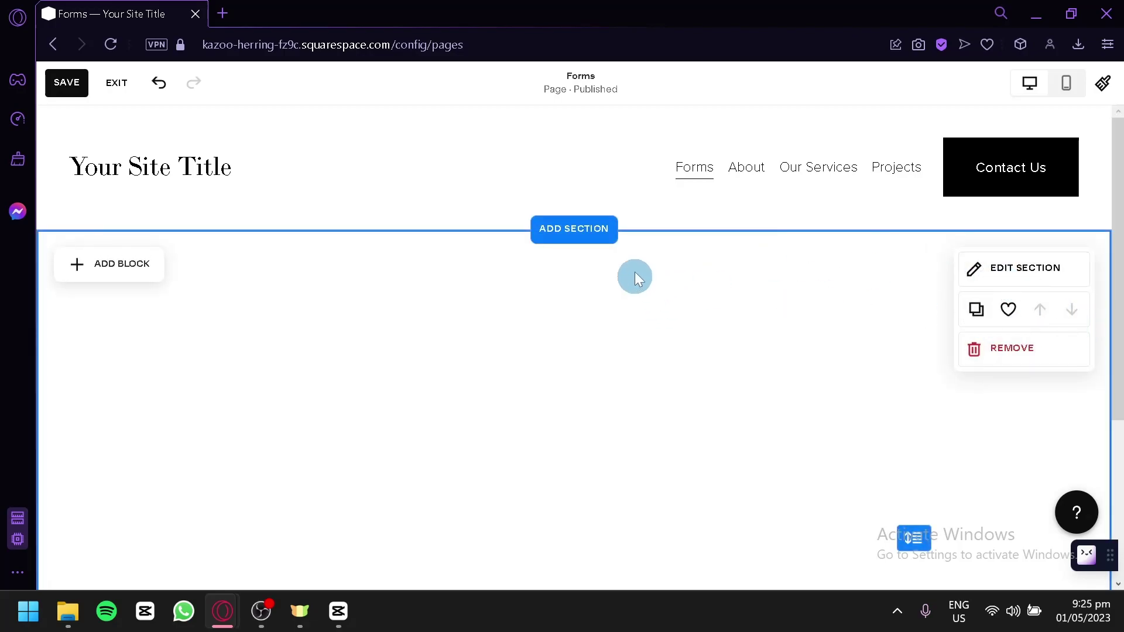
Step: Search the content blocks for "form" and add a Form block to the blank section
scroll(635, 277, down, 3)
scroll(603, 291, up, 3)
scroll(478, 326, down, 2)
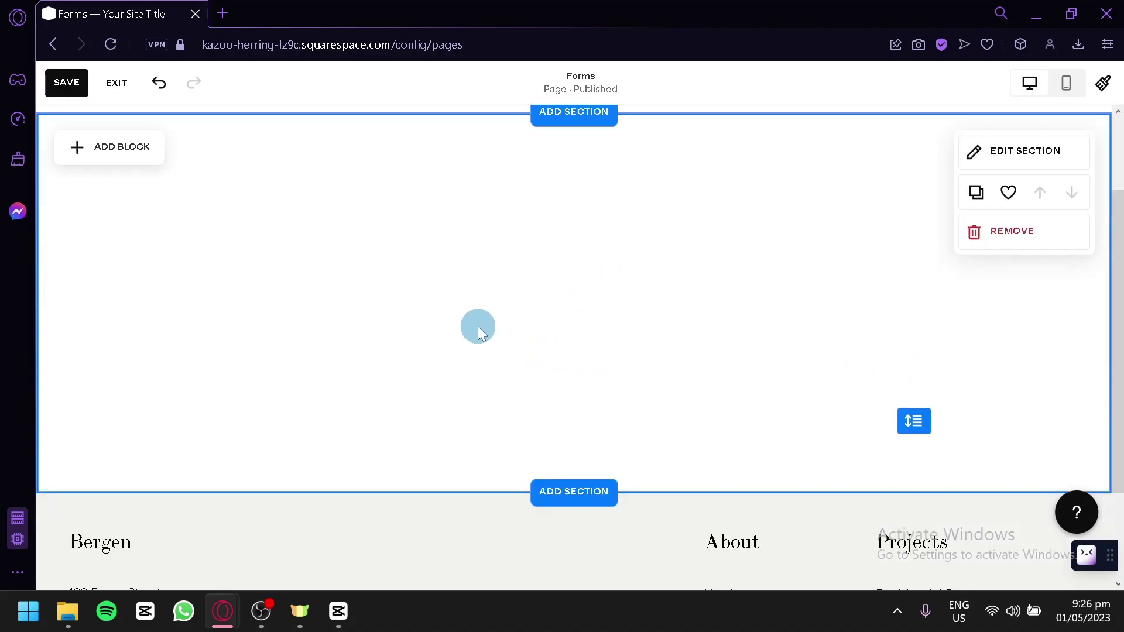
click(123, 154)
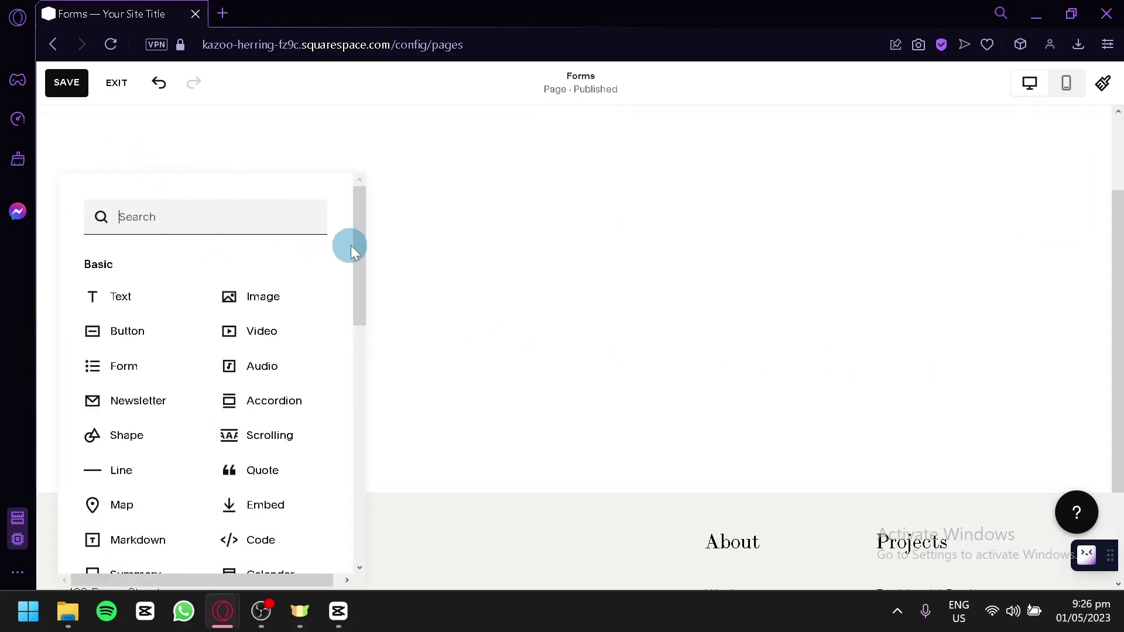
drag(359, 247, 444, 241)
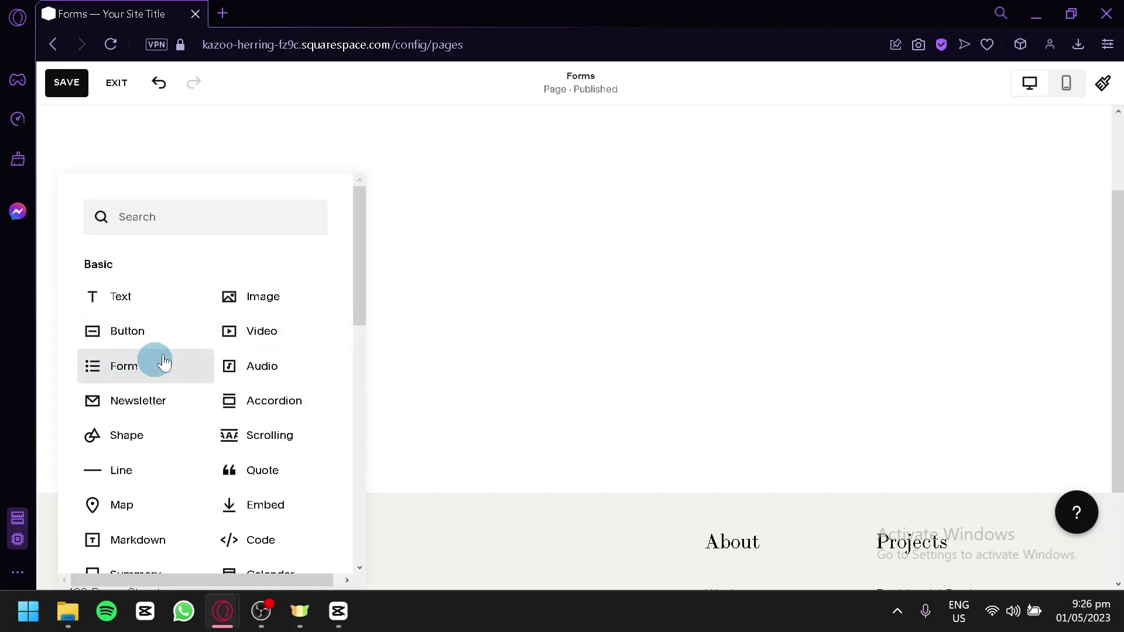
click(183, 218)
text(form)
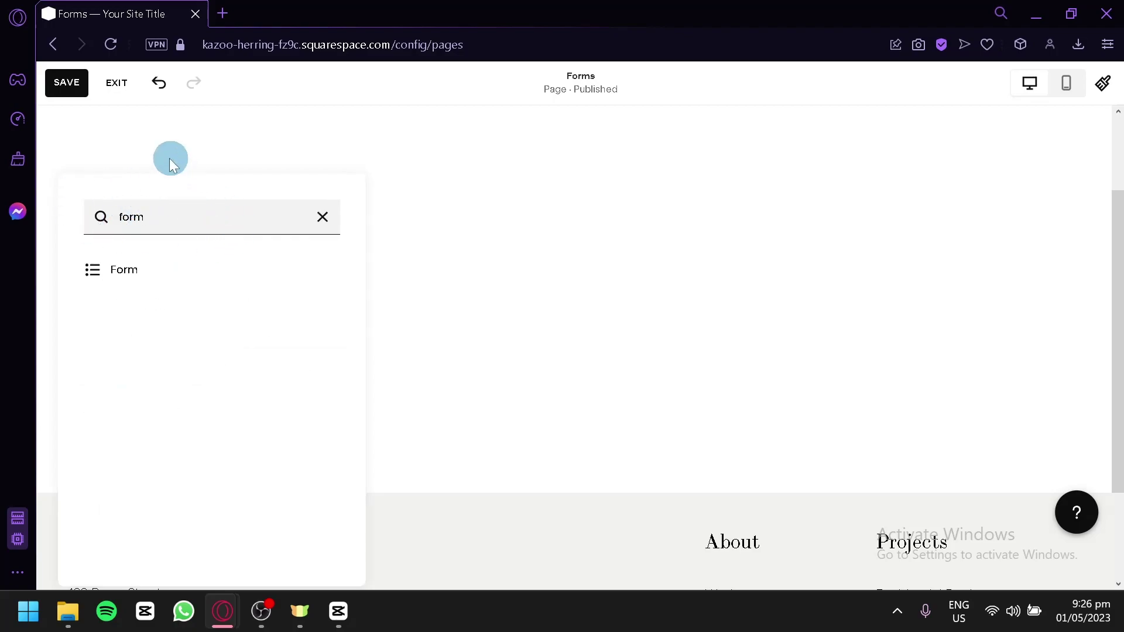
click(135, 266)
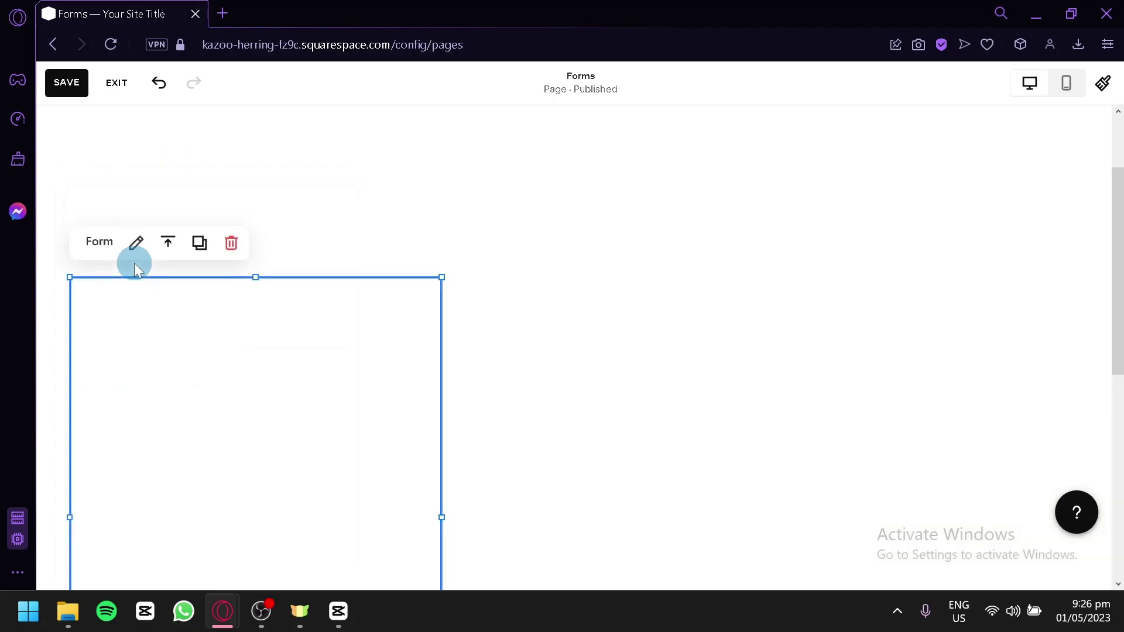
Step: Move the form block from the section's left side to the middle of the section
scroll(444, 281, up, 2)
scroll(452, 267, down, 4)
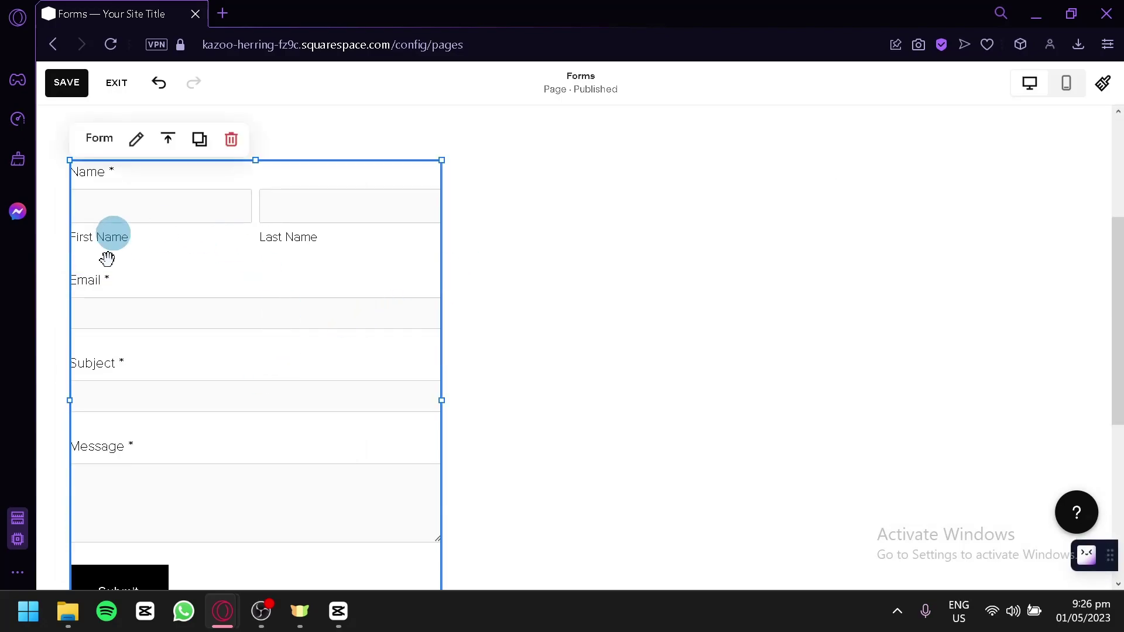
scroll(803, 254, down, 2)
scroll(803, 266, up, 6)
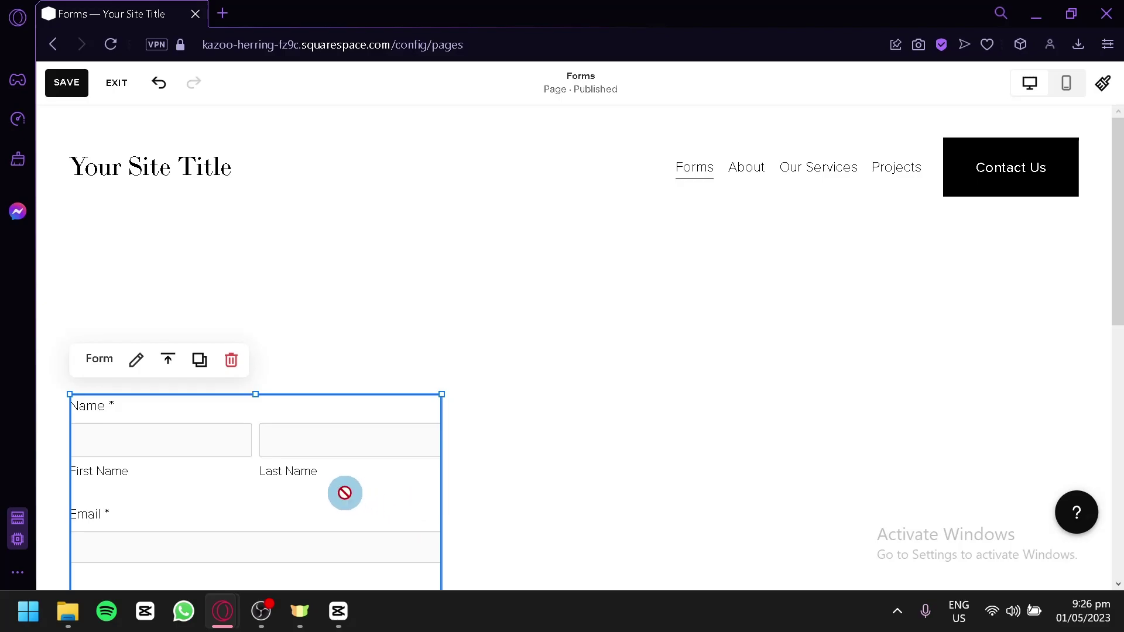
drag(345, 492, 632, 392)
scroll(636, 375, down, 4)
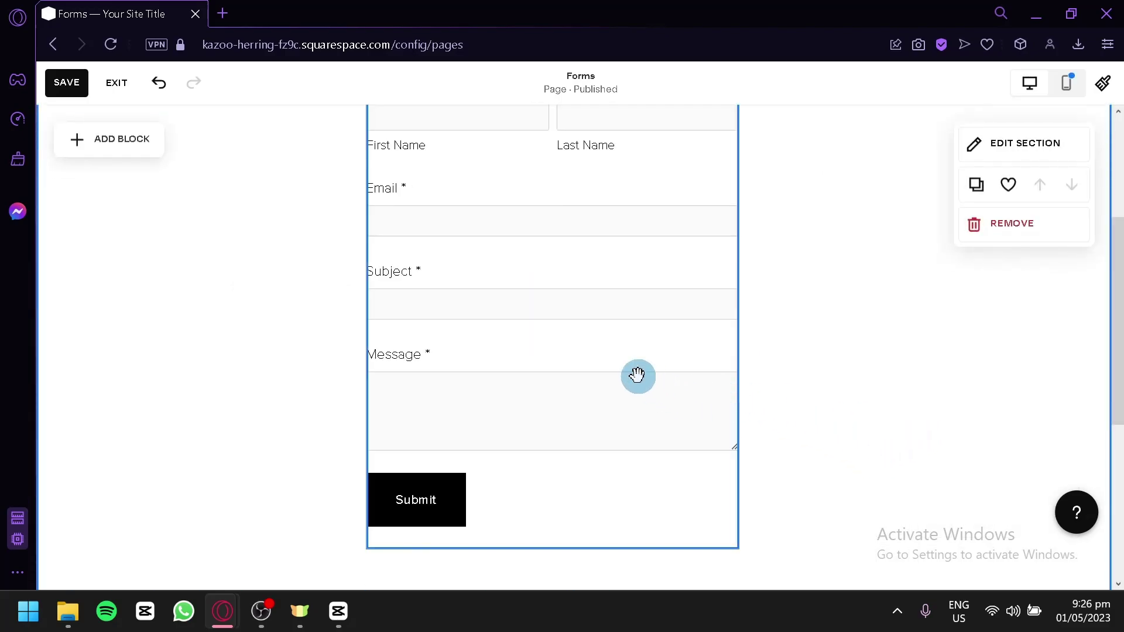
Step: Try widening and shifting the form block, then narrow it from both sides and deselect it
click(637, 376)
drag(740, 308, 906, 307)
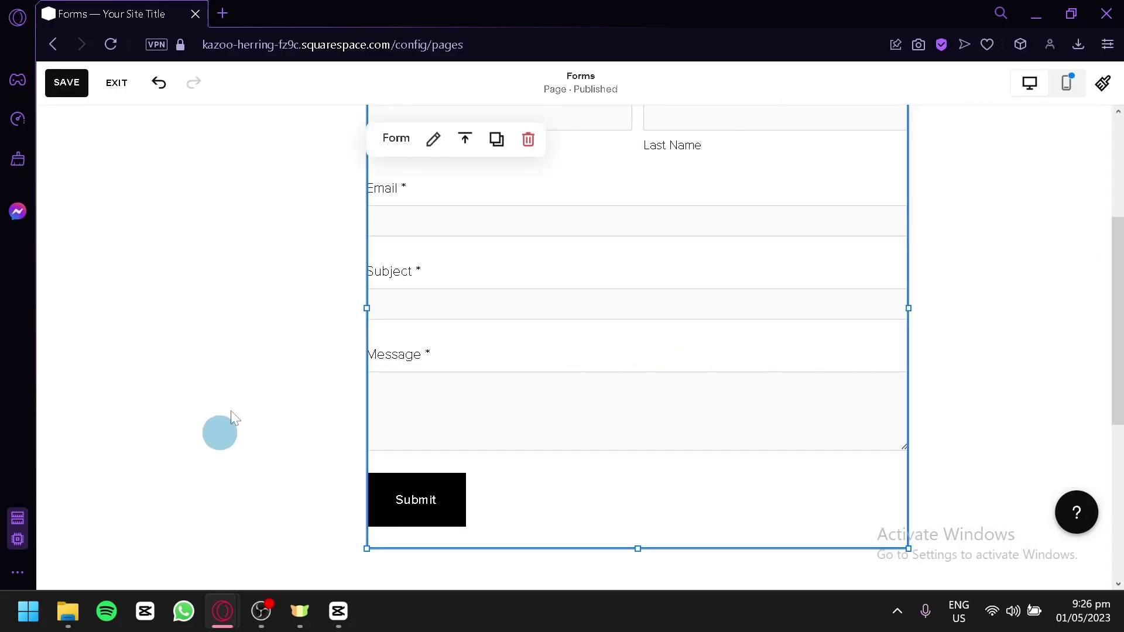
drag(524, 344, 476, 336)
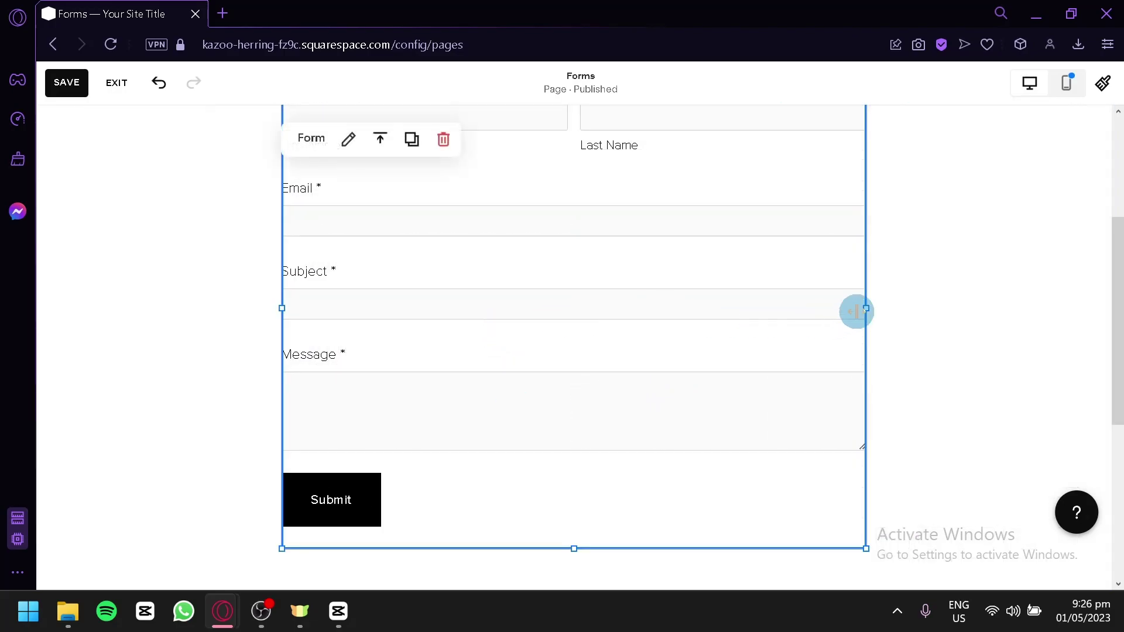
drag(866, 308, 783, 281)
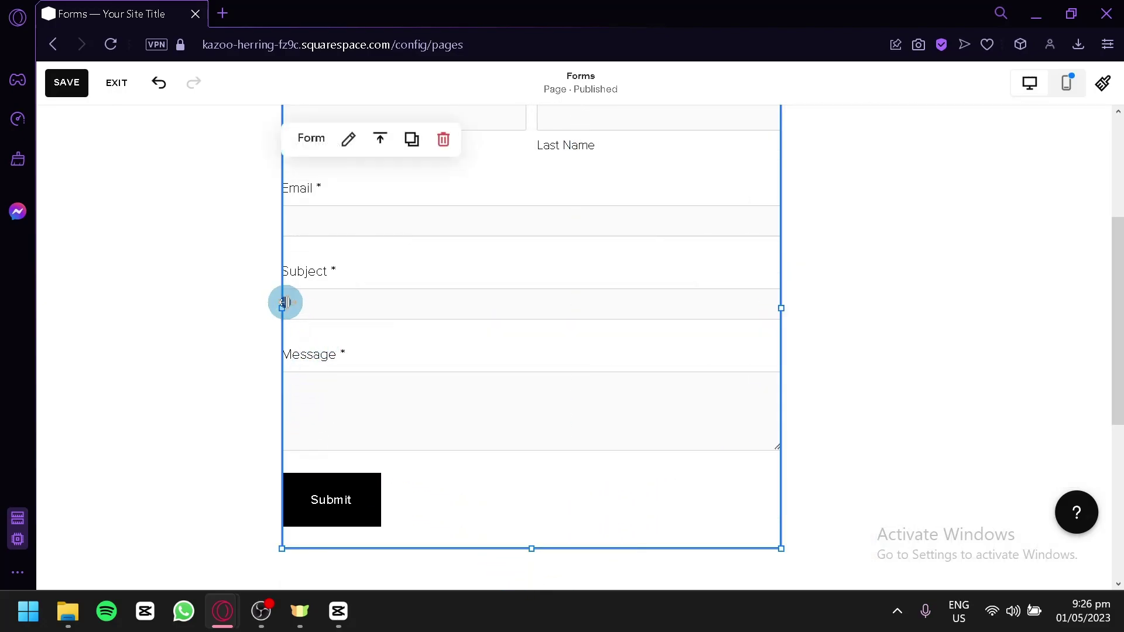
drag(282, 302, 451, 283)
click(1003, 311)
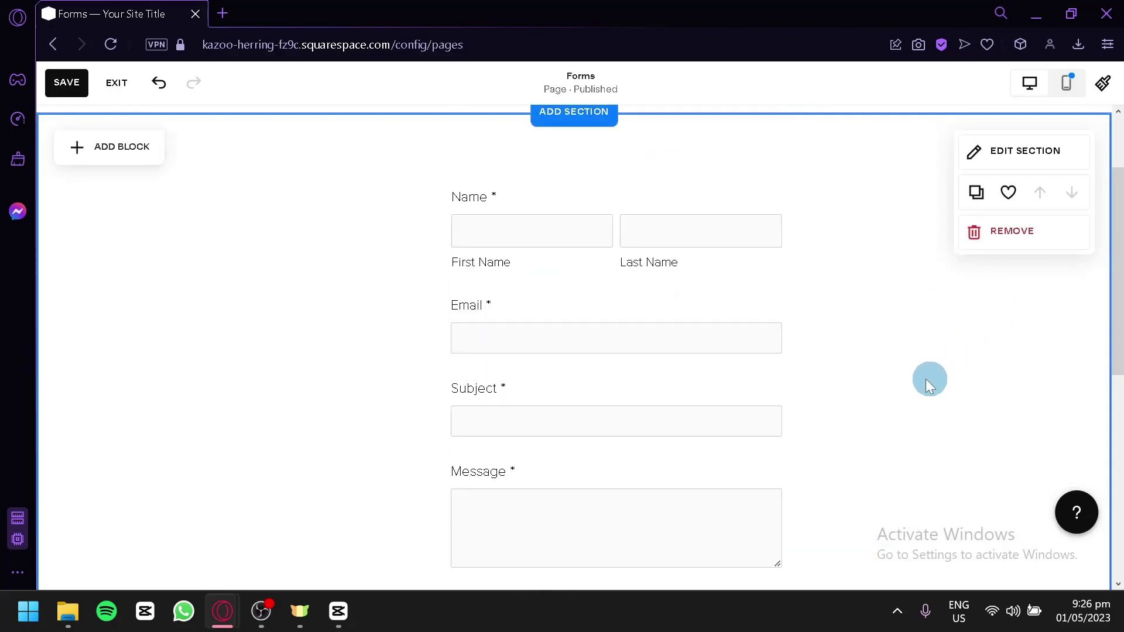
Step: Widen the form block on both sides so it sits centred in the section, and check its full length
drag(679, 336, 651, 350)
mouse_move(383, 436)
mouse_down()
mouse_move(346, 422)
mouse_move(366, 426)
mouse_up()
drag(738, 419, 824, 416)
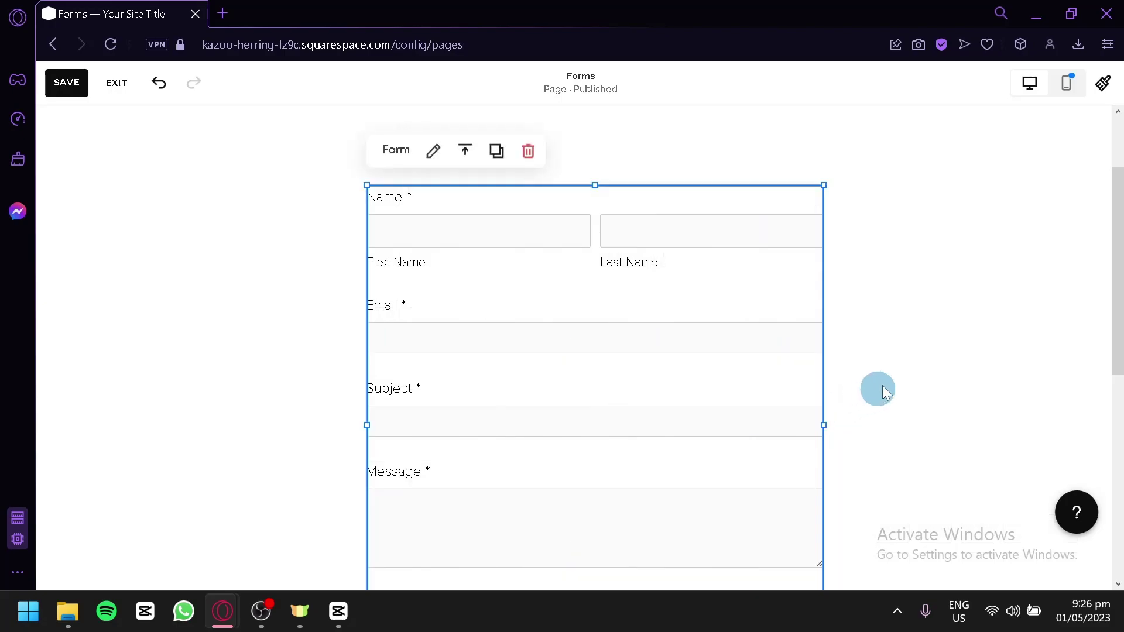
drag(752, 374, 708, 362)
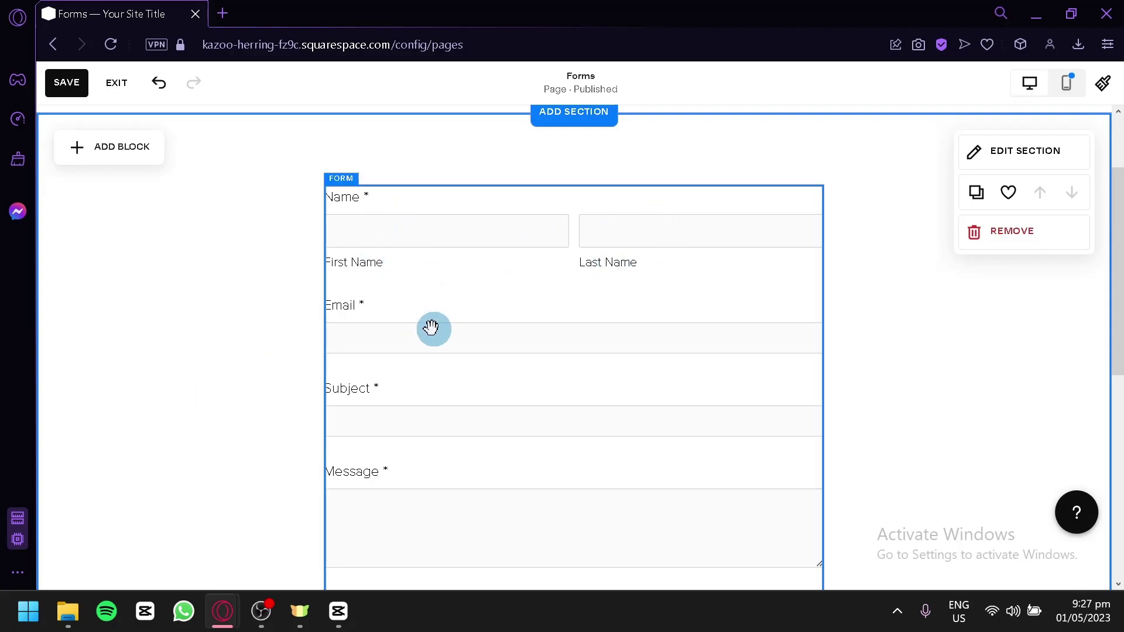
scroll(504, 350, down, 4)
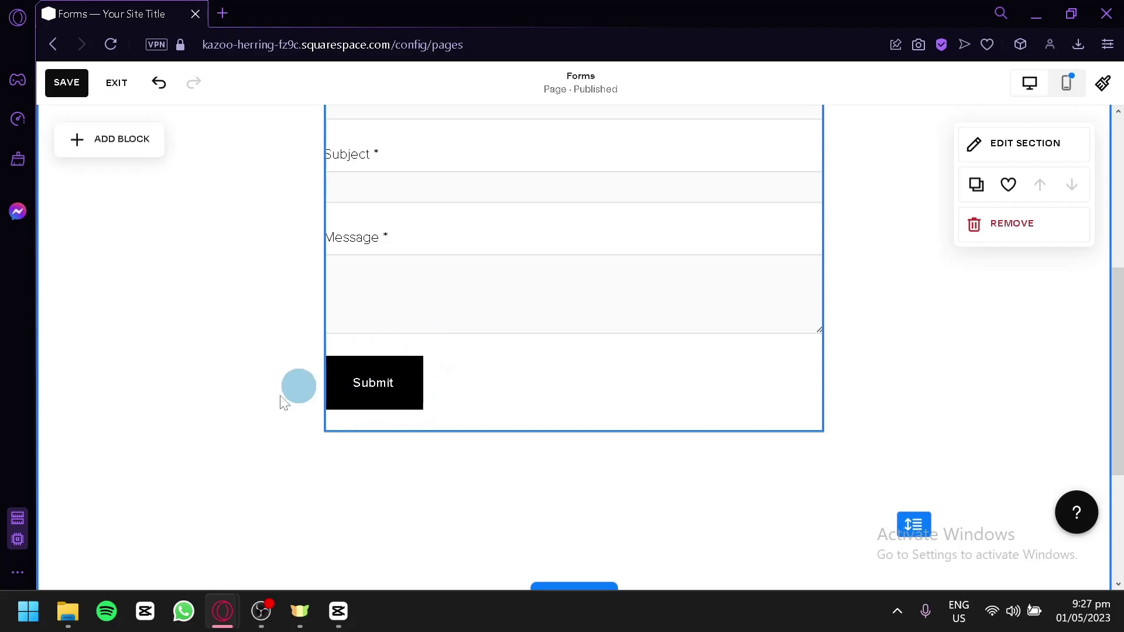
scroll(402, 364, up, 4)
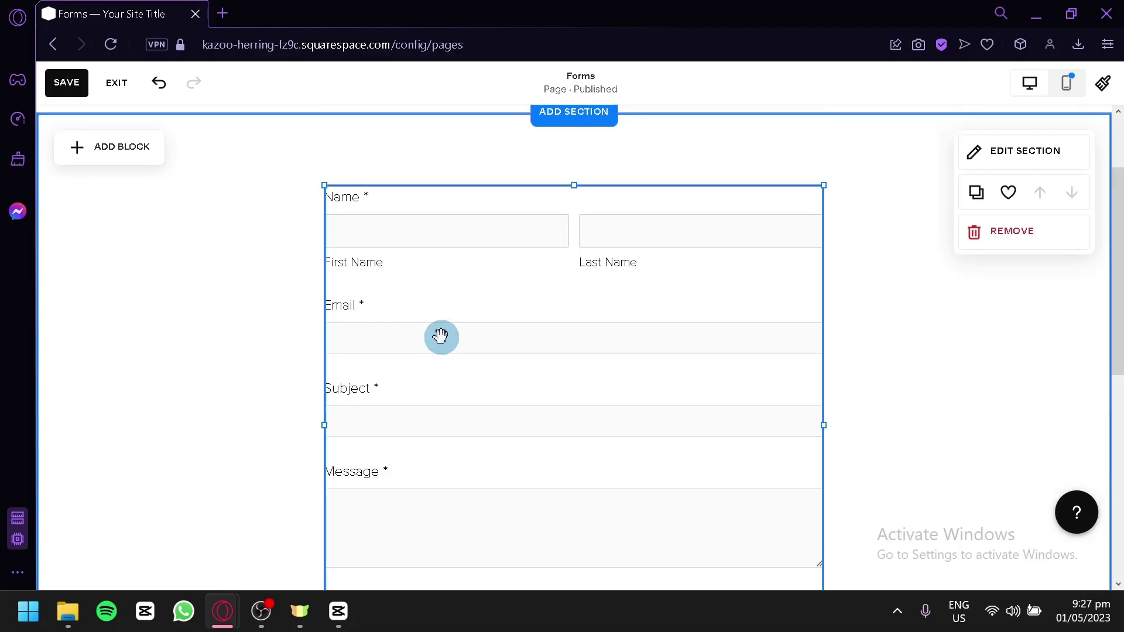
Step: Open the form block's settings and rename the form to "Testing Form"
click(441, 336)
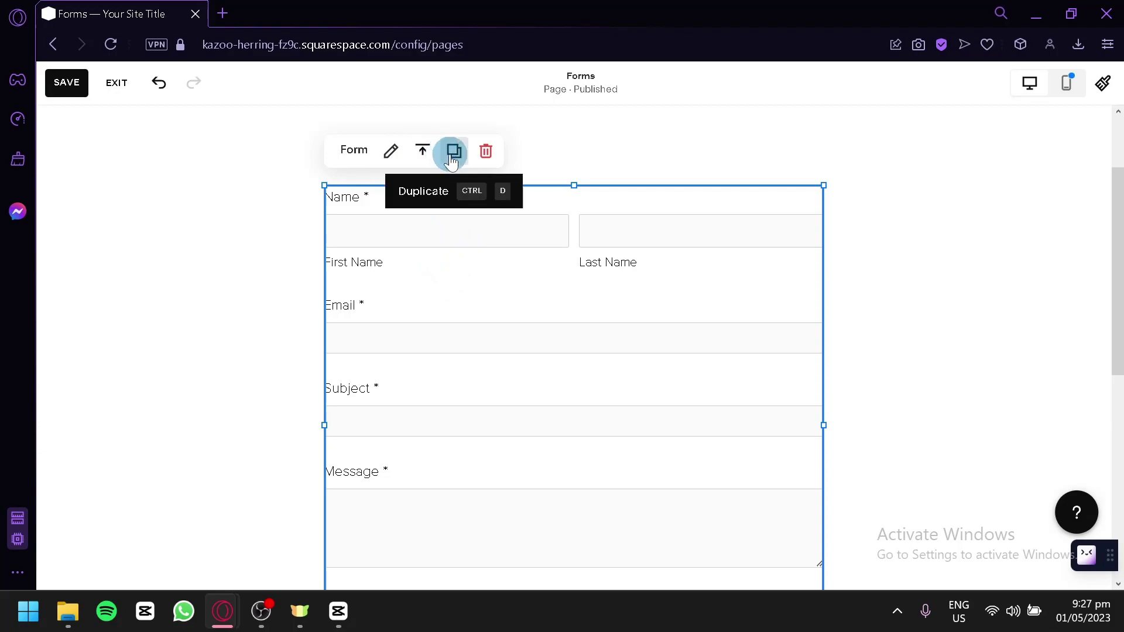
click(391, 151)
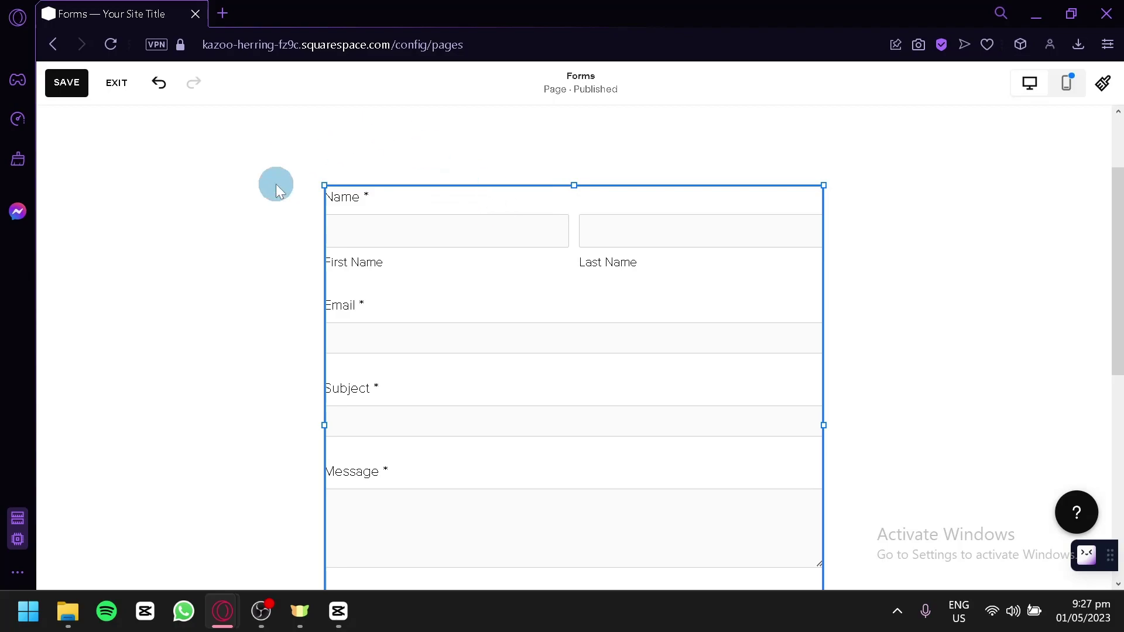
scroll(426, 181, down, 4)
scroll(378, 267, up, 4)
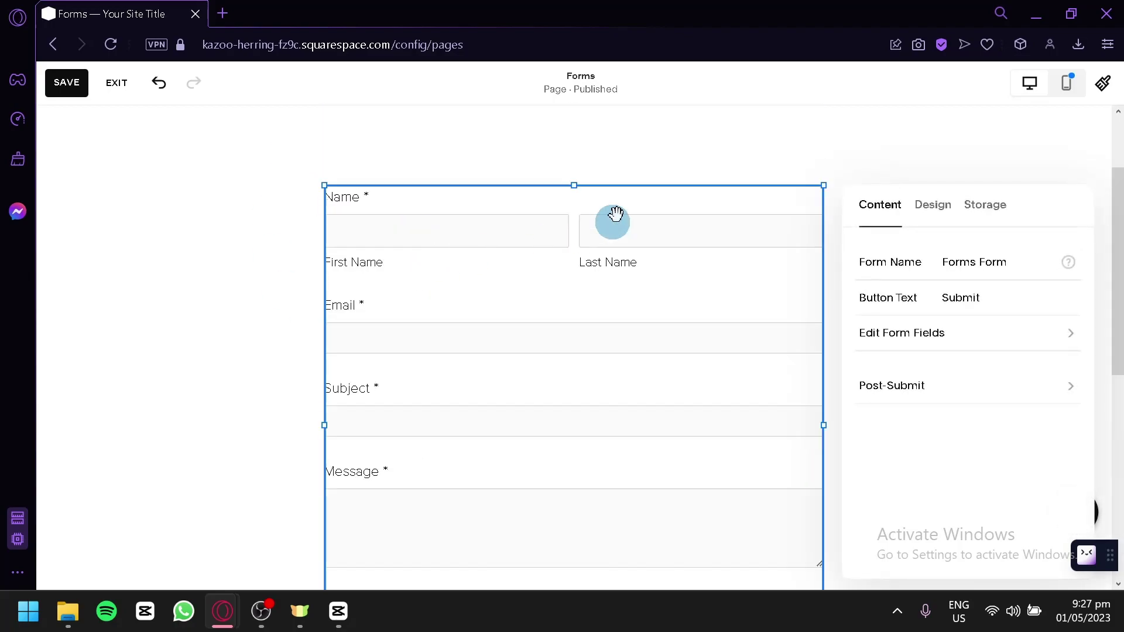
scroll(392, 306, down, 2)
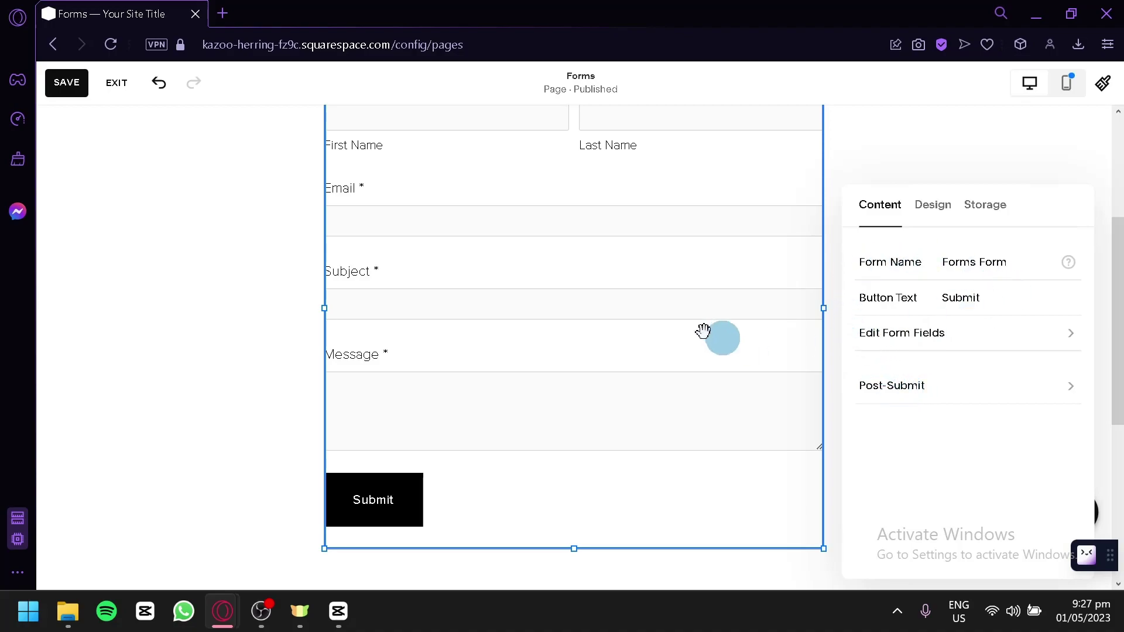
scroll(705, 331, up, 4)
drag(1017, 269, 932, 272)
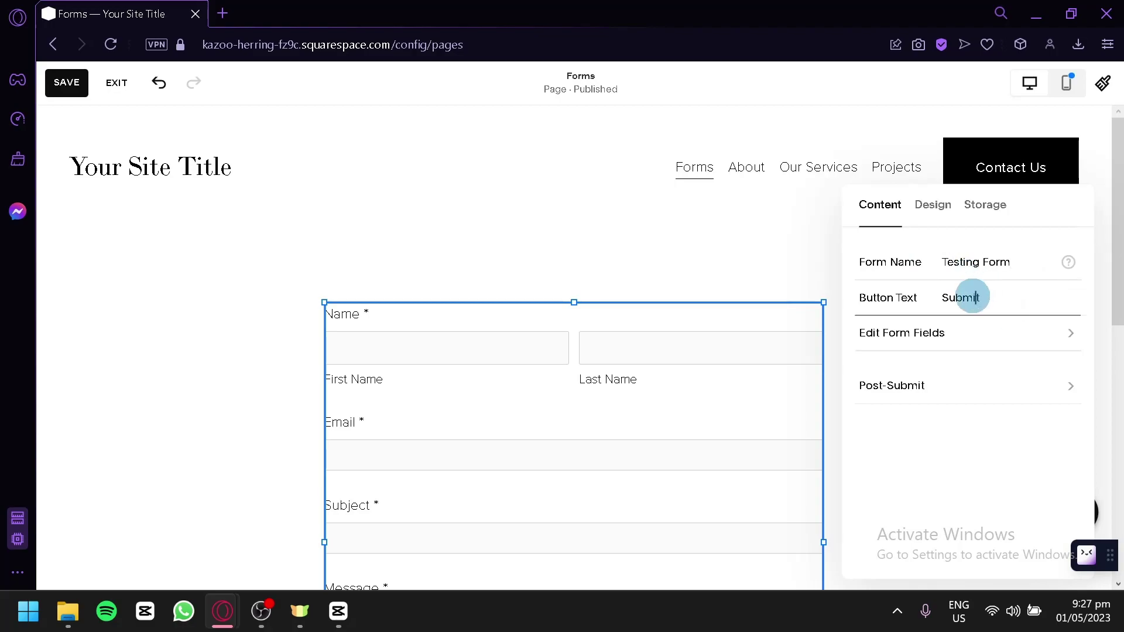
Step: Change the form's button text to "Done"
scroll(627, 344, down, 4)
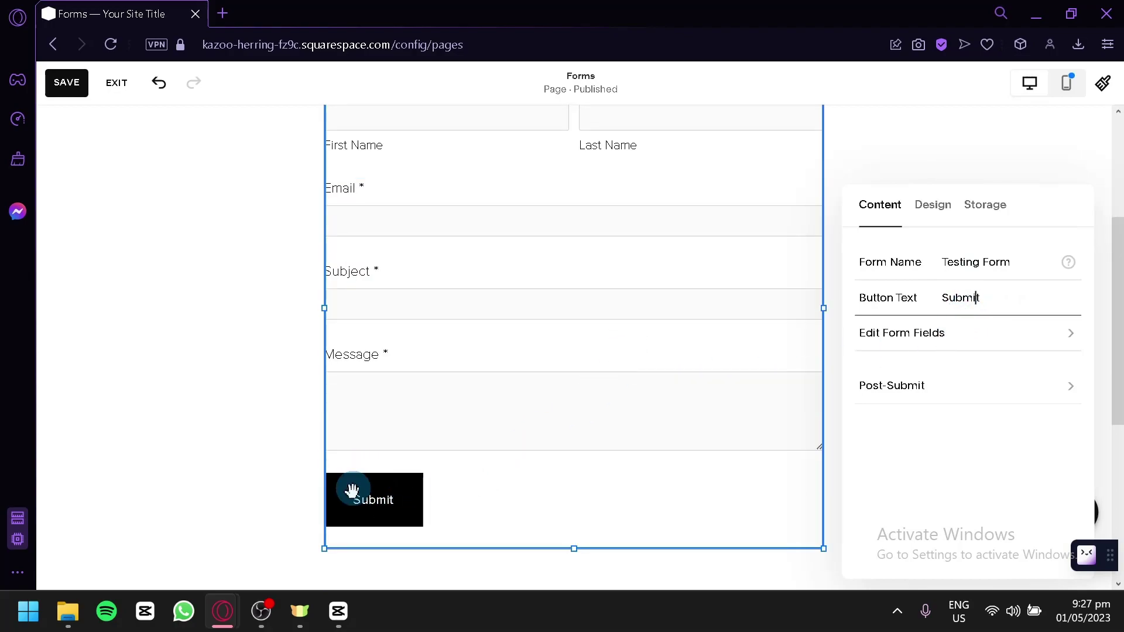
drag(983, 296, 934, 301)
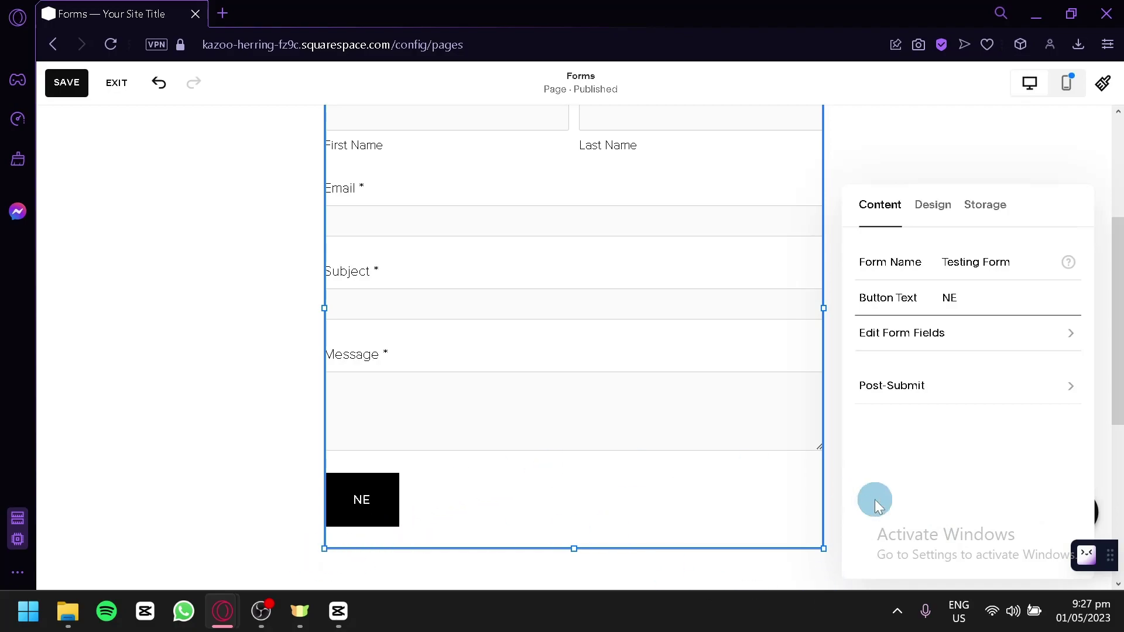
key(BackSpace)
key(BackSpace)
text(Done)
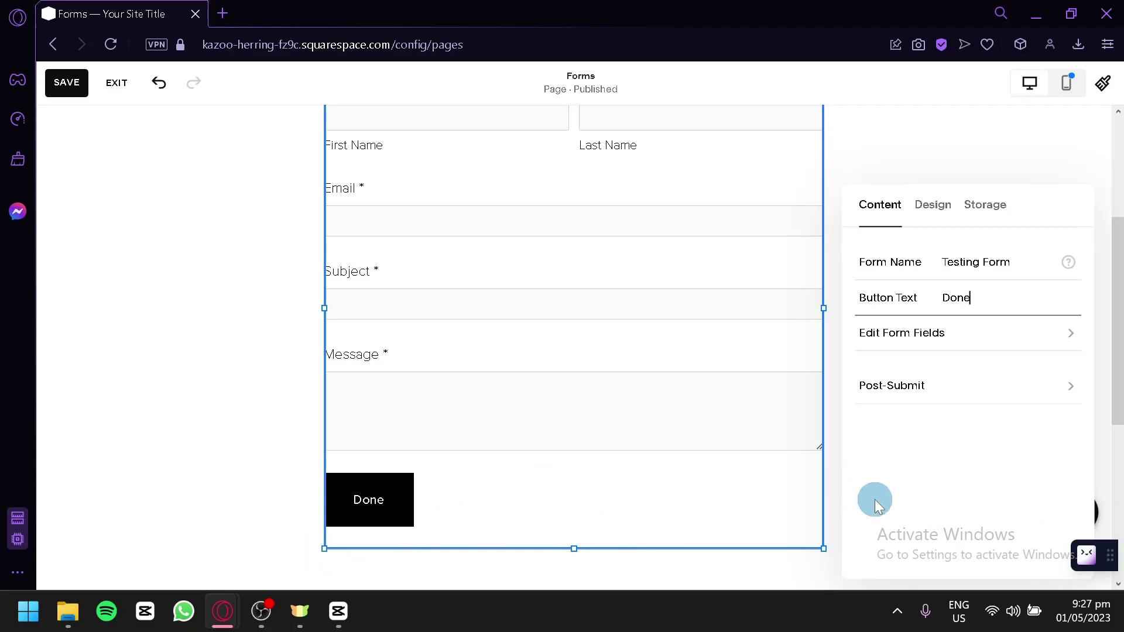
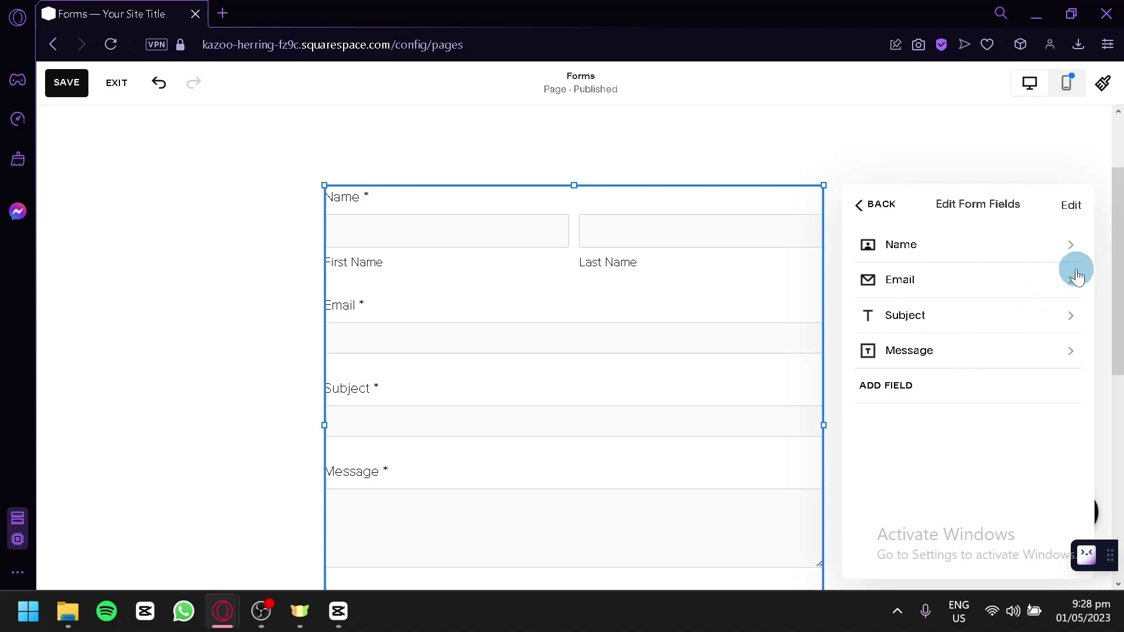
Step: Relabel the Name field "Whole Name" and give it the description "Make sure to enter the correct information."
click(1059, 249)
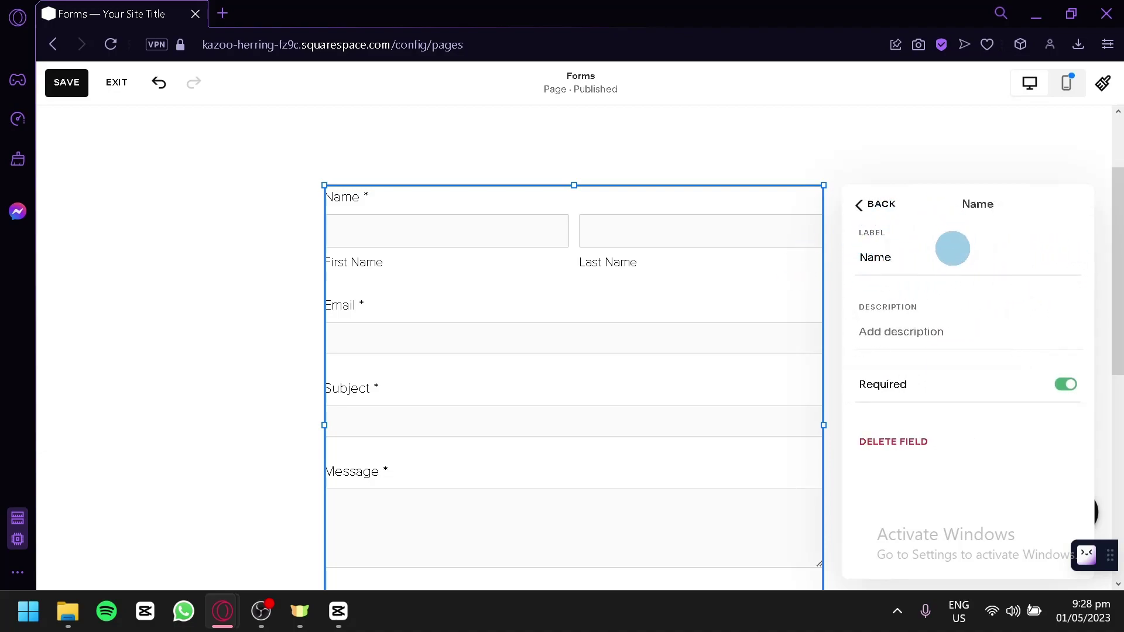
drag(933, 258, 784, 254)
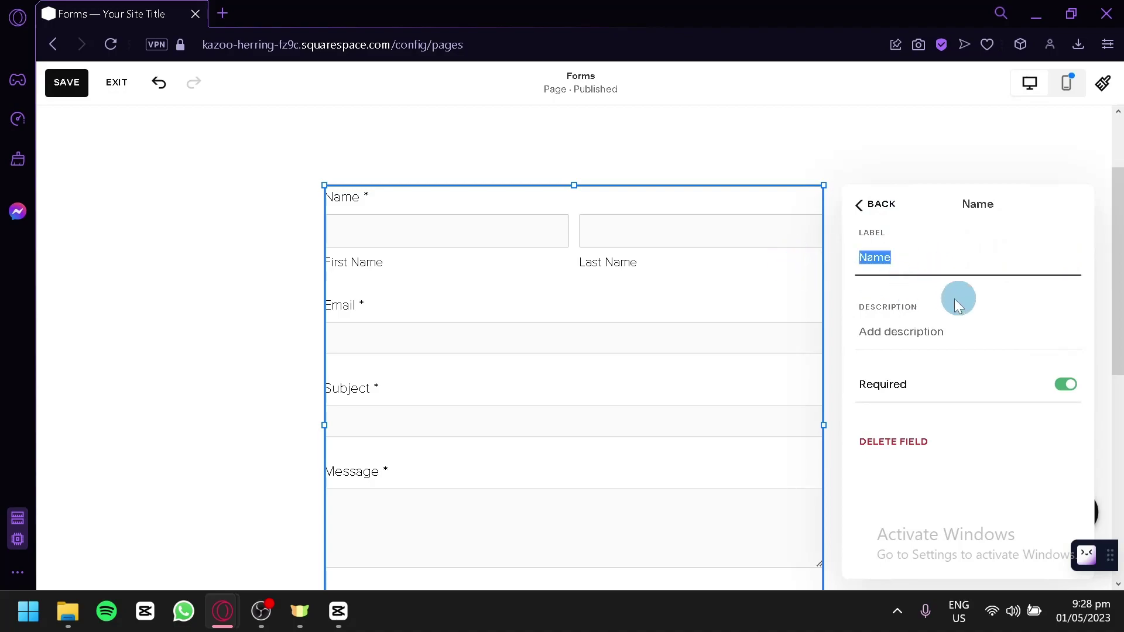
key(BackSpace)
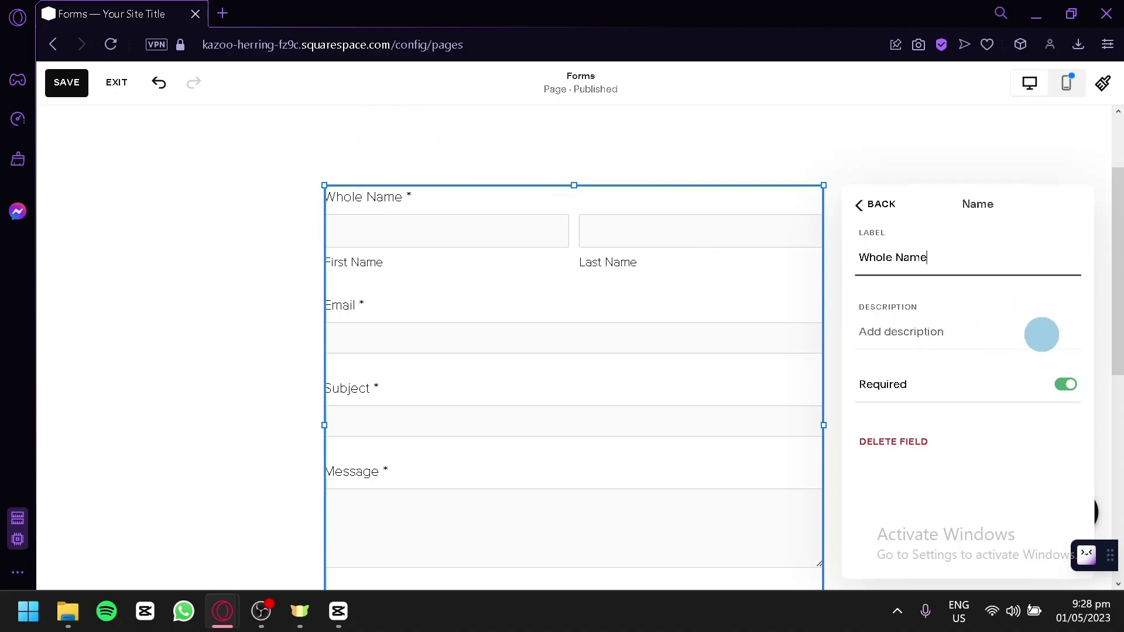
click(953, 329)
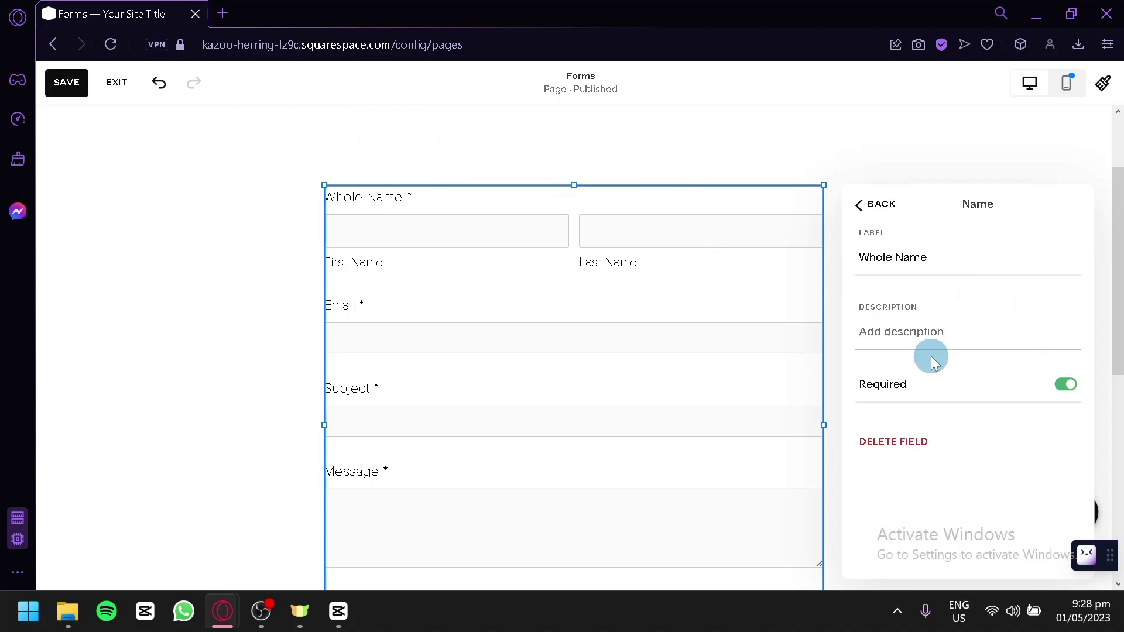
text(Make sure to enter the correct information)
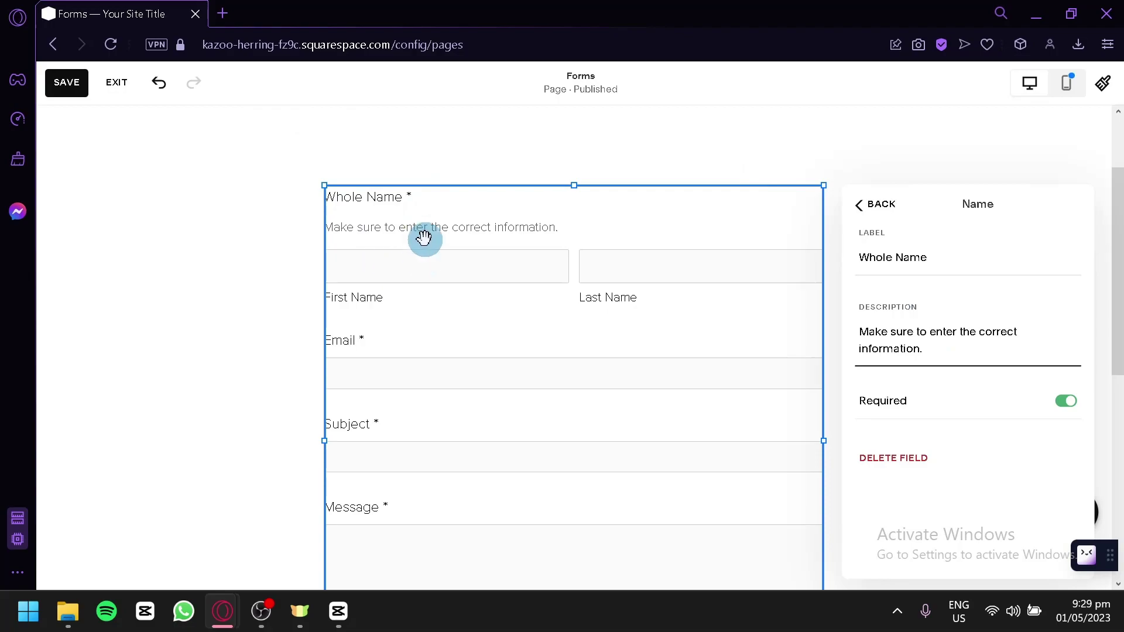
Step: Make the Whole Name field optional and return to the list of form fields
click(1076, 403)
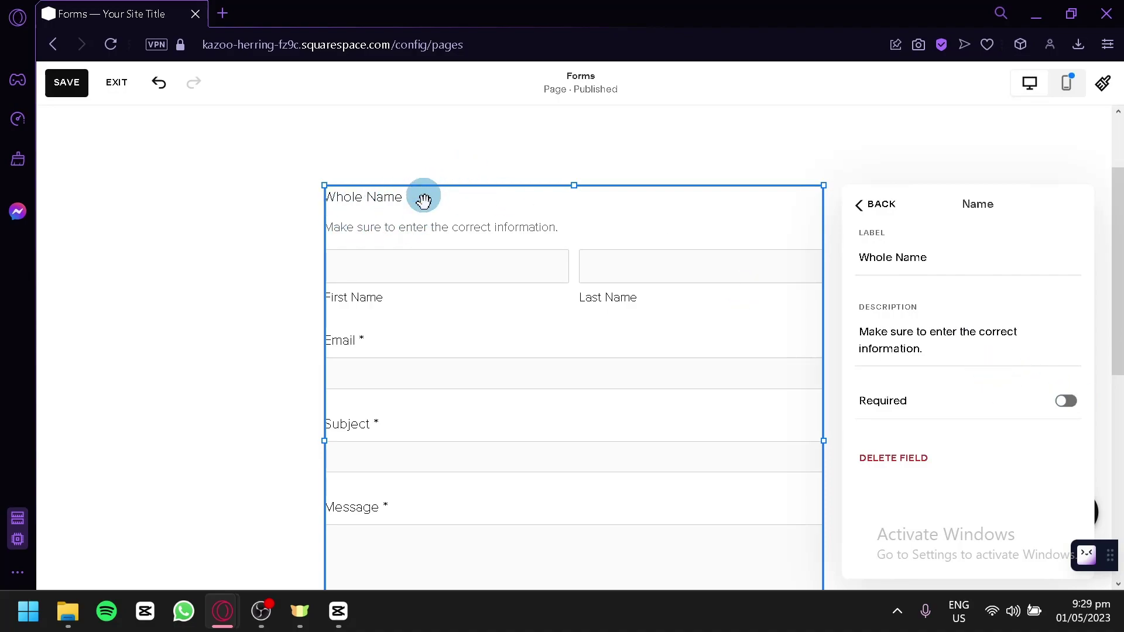
click(962, 398)
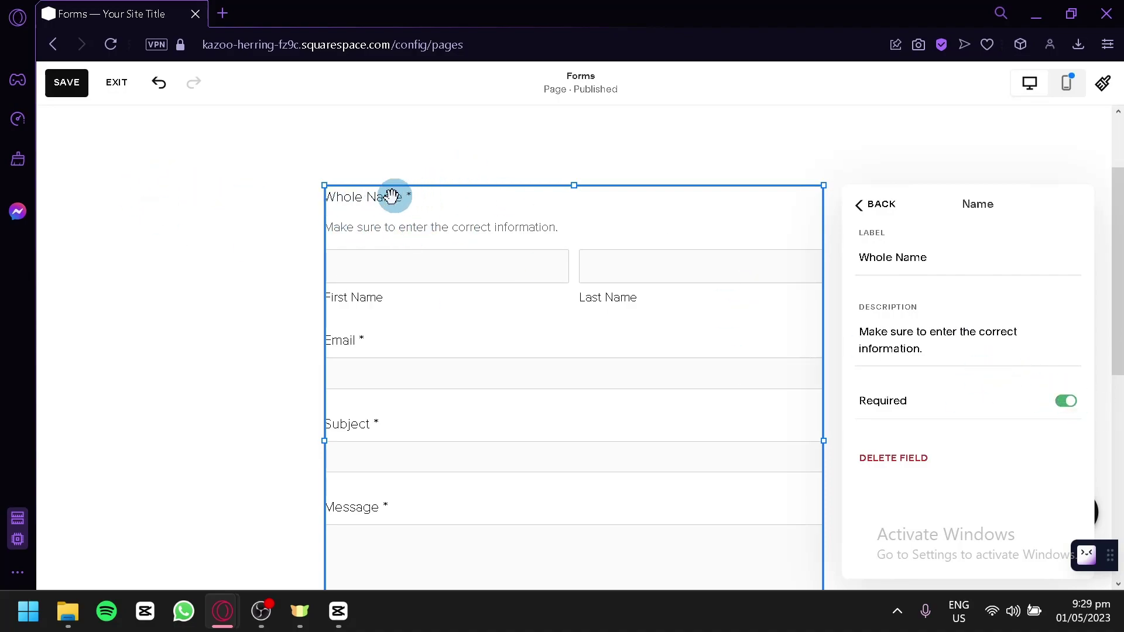
click(1066, 403)
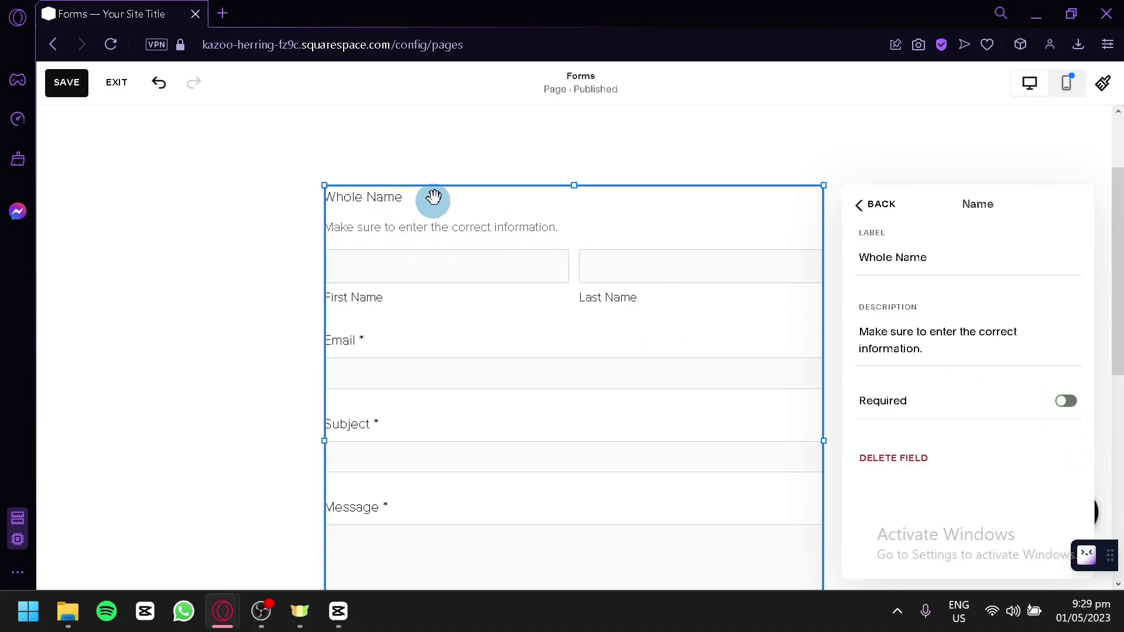
click(875, 204)
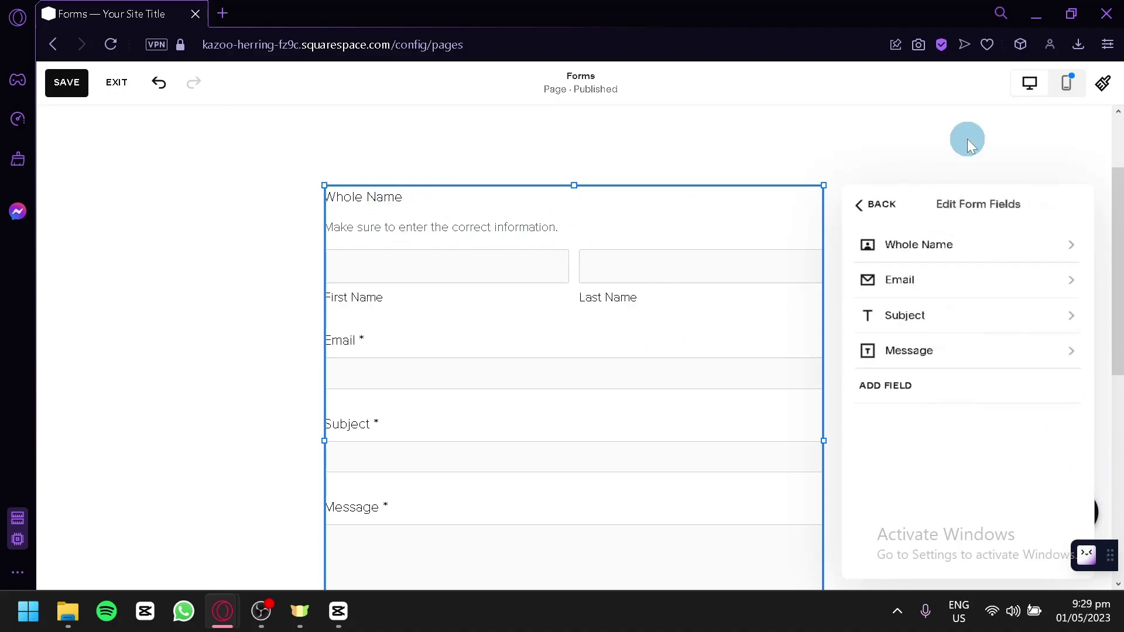
Step: Relabel the Email field "Google Email" and give it the description "Make sure to use your google email"
click(1057, 274)
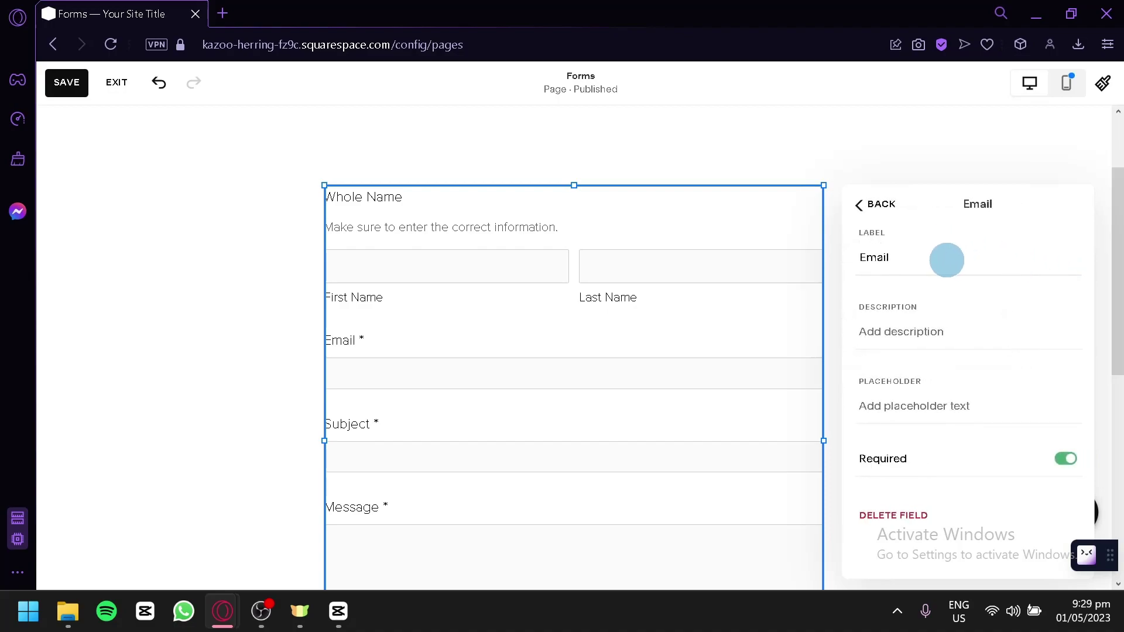
drag(949, 267, 876, 258)
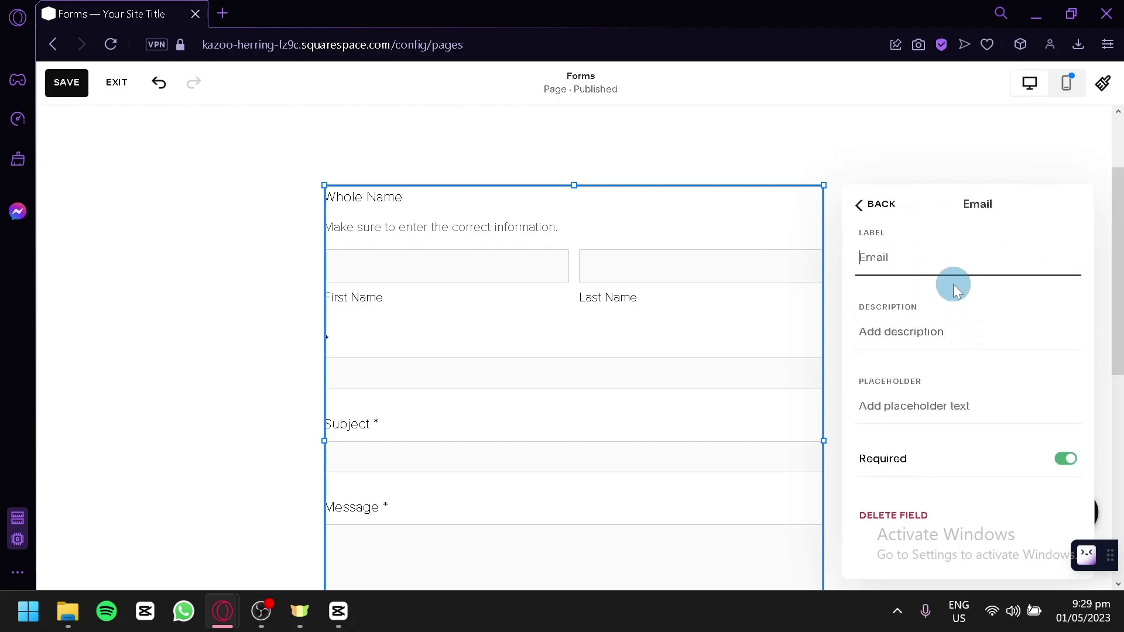
text(Google Email)
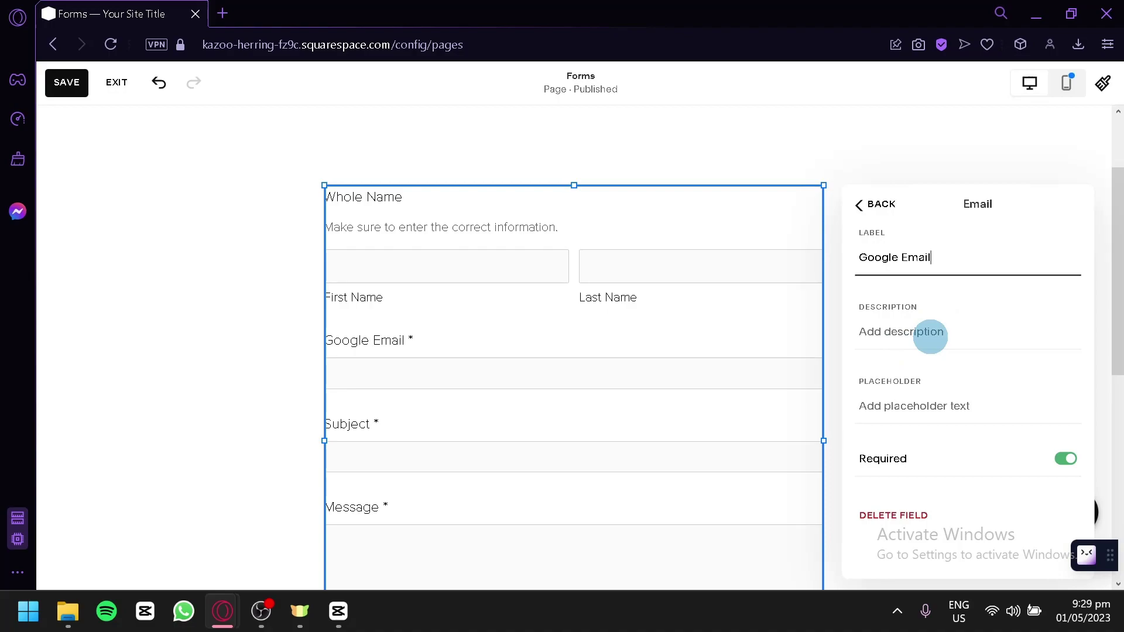
click(930, 336)
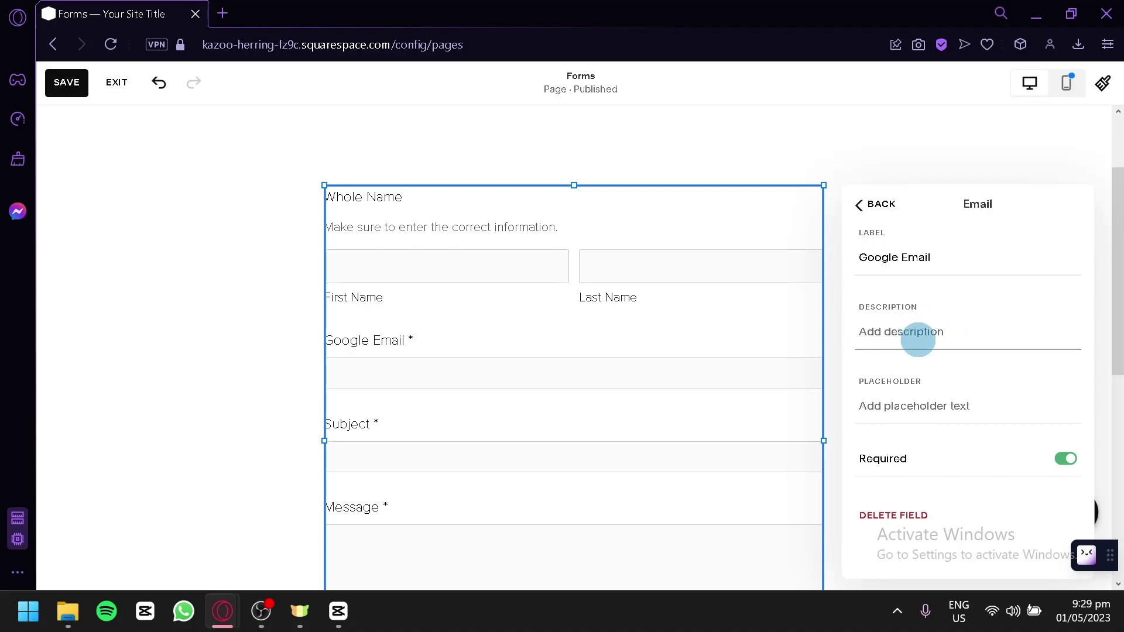
text(Make sure to us)
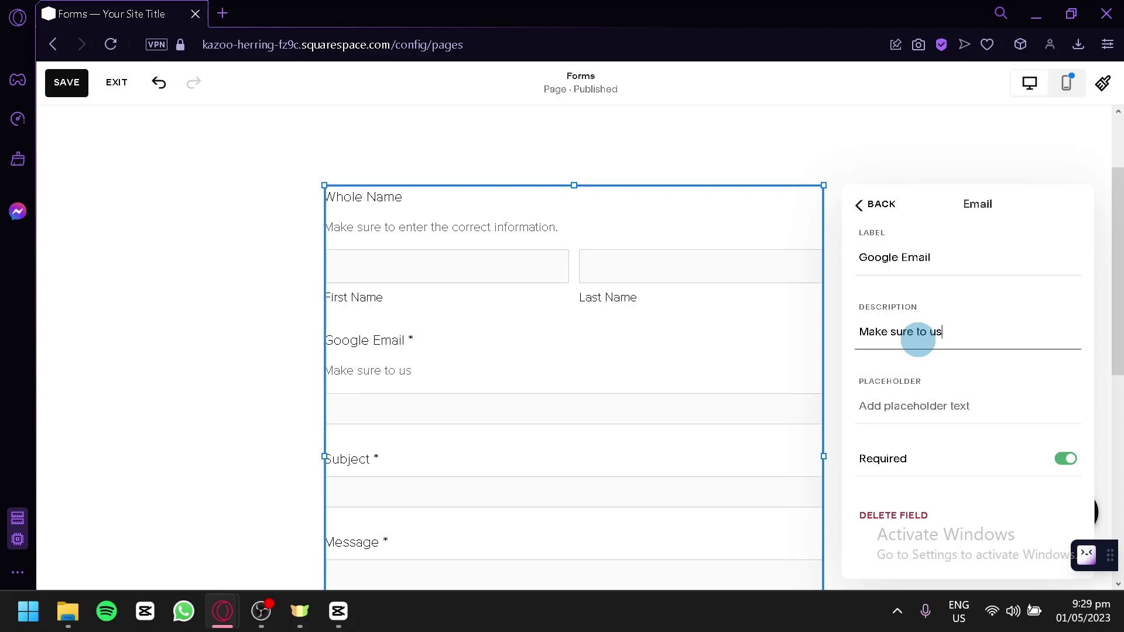
text(e your google email)
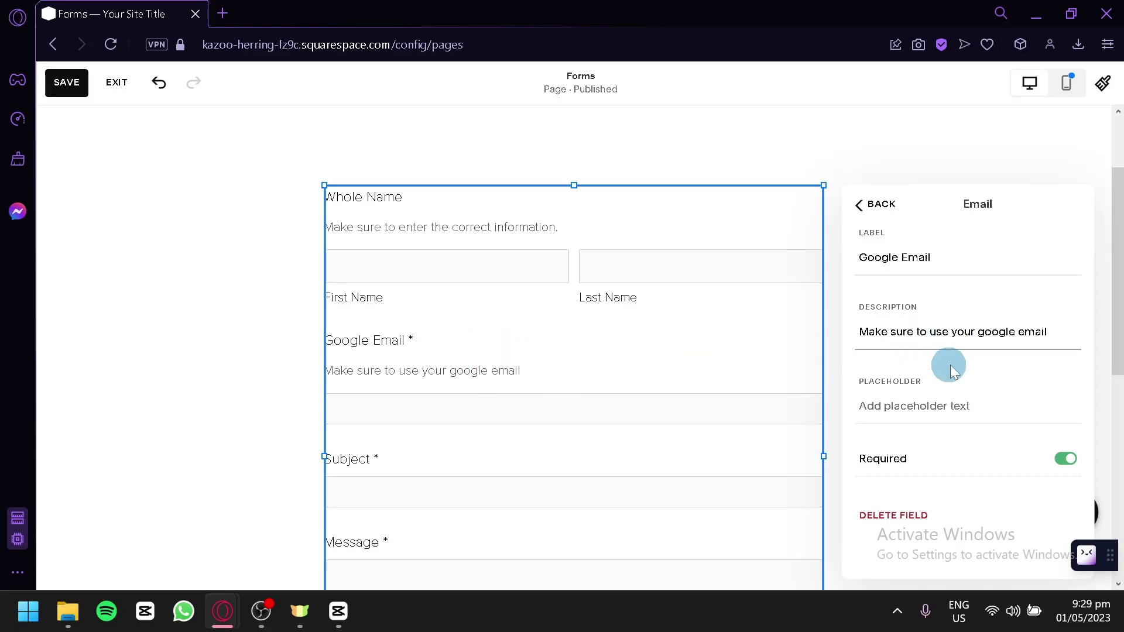
Step: Enter a sample Gmail address as the Google Email field's placeholder, keep the field required, and return to the field list
click(941, 404)
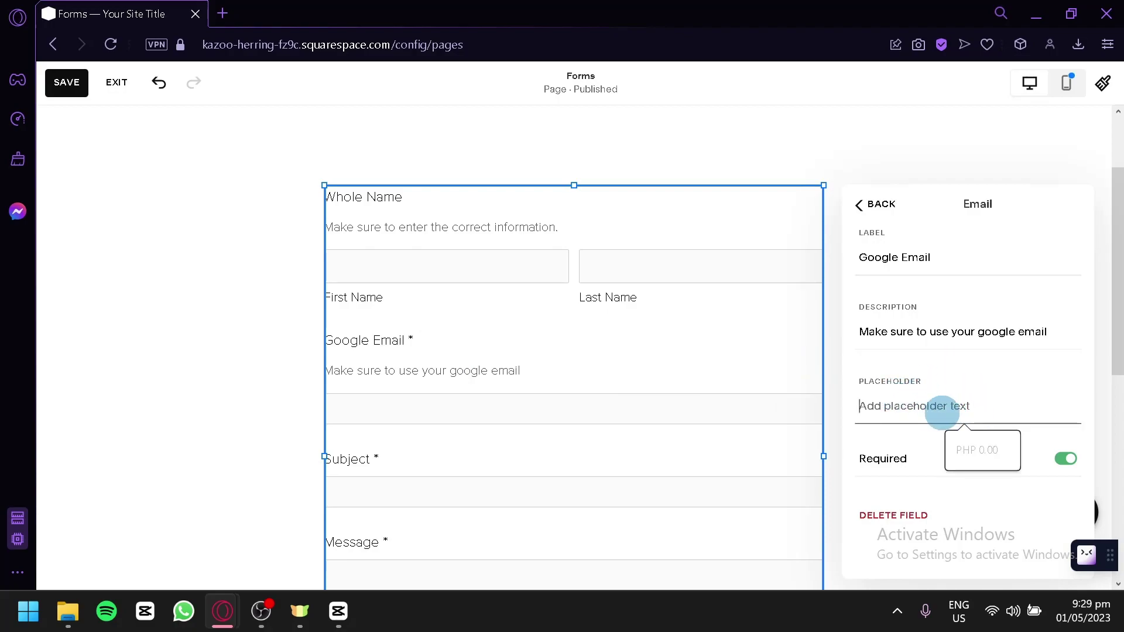
click(975, 454)
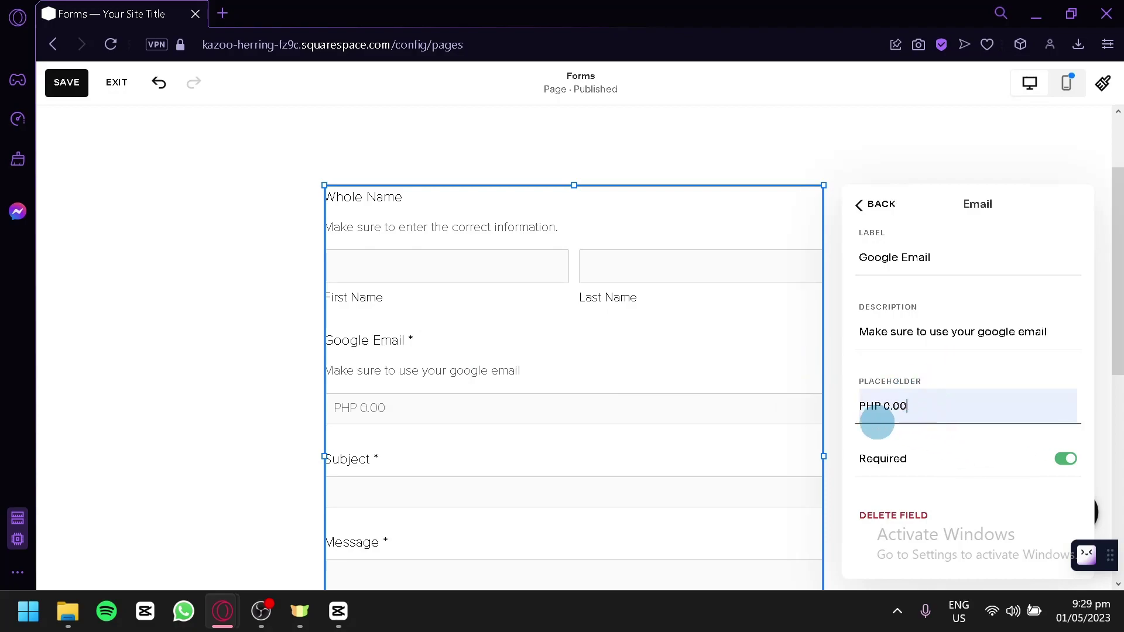
drag(945, 406, 845, 404)
key(BackSpace)
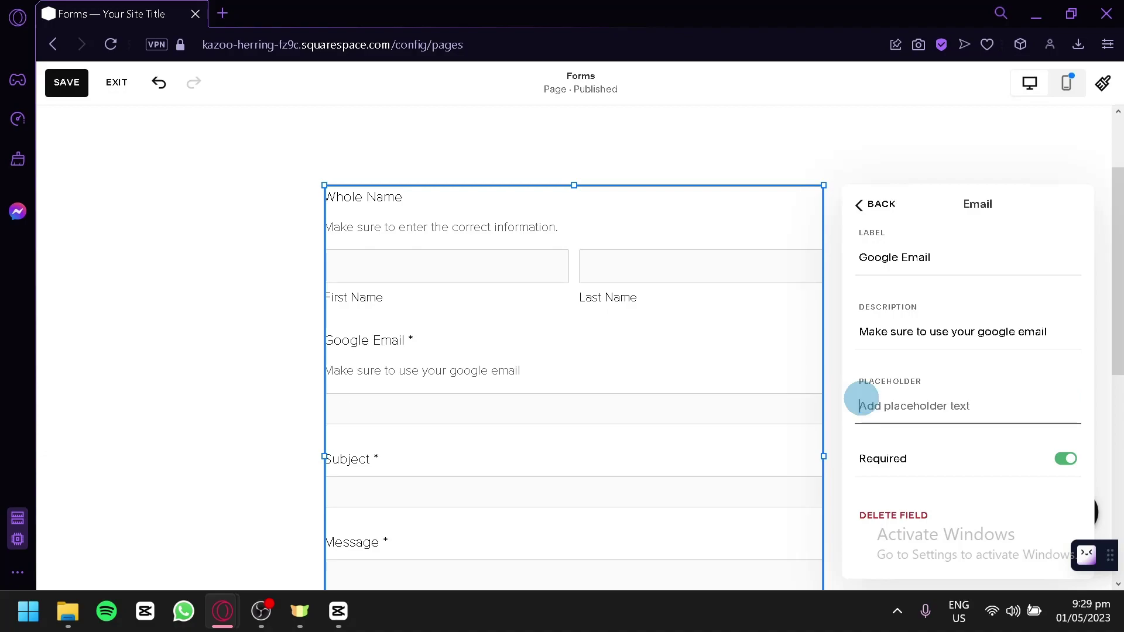
text(Example@)
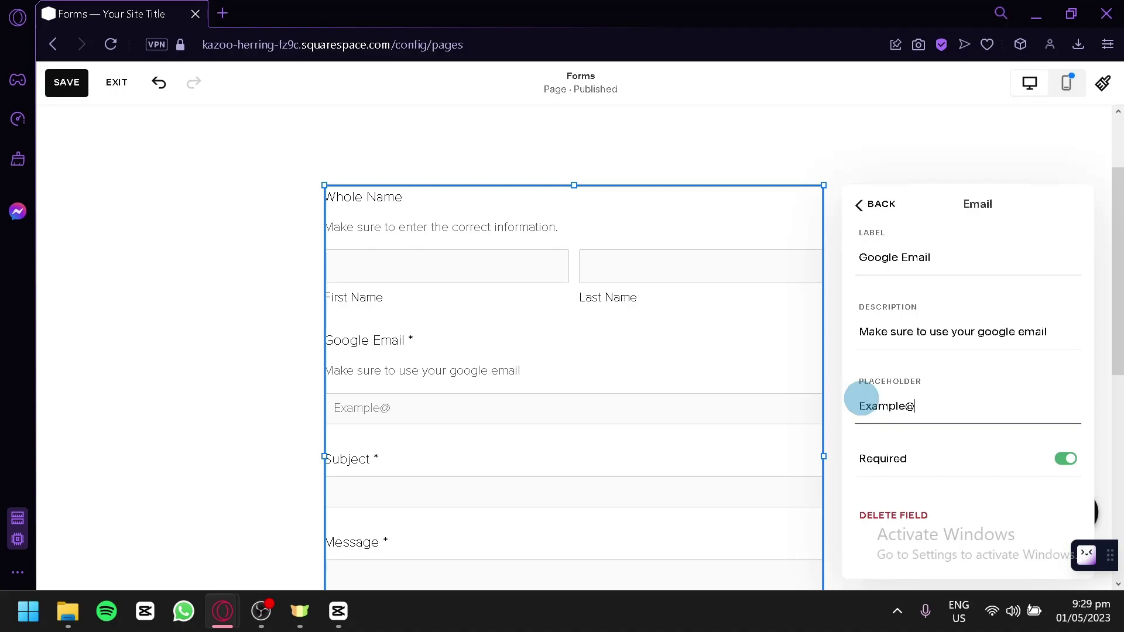
text(gmail.com)
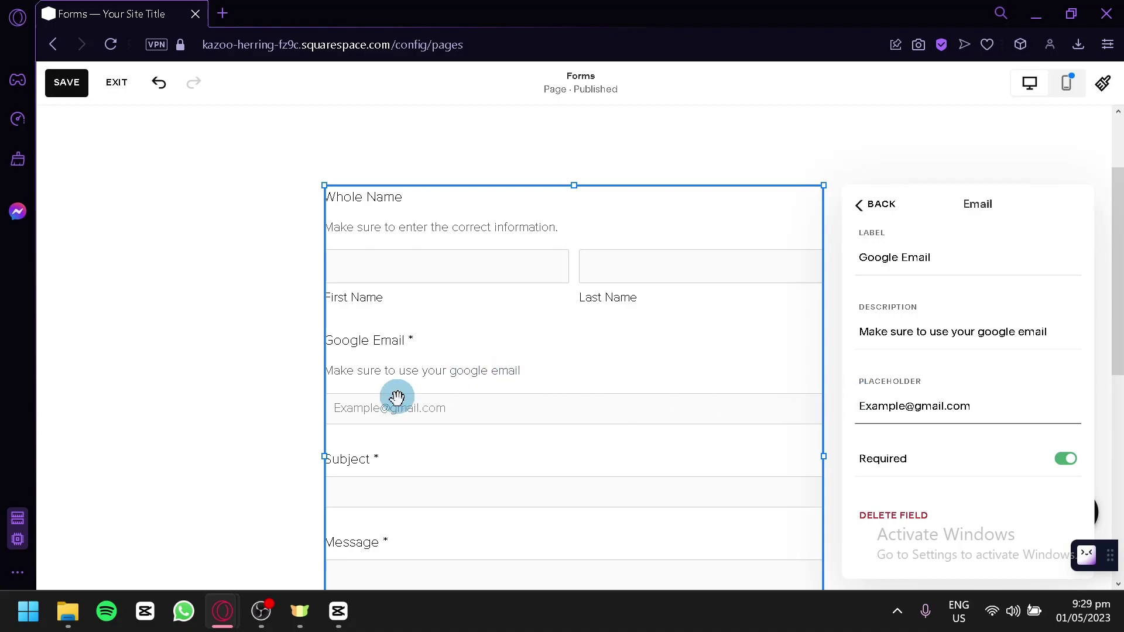
click(1063, 462)
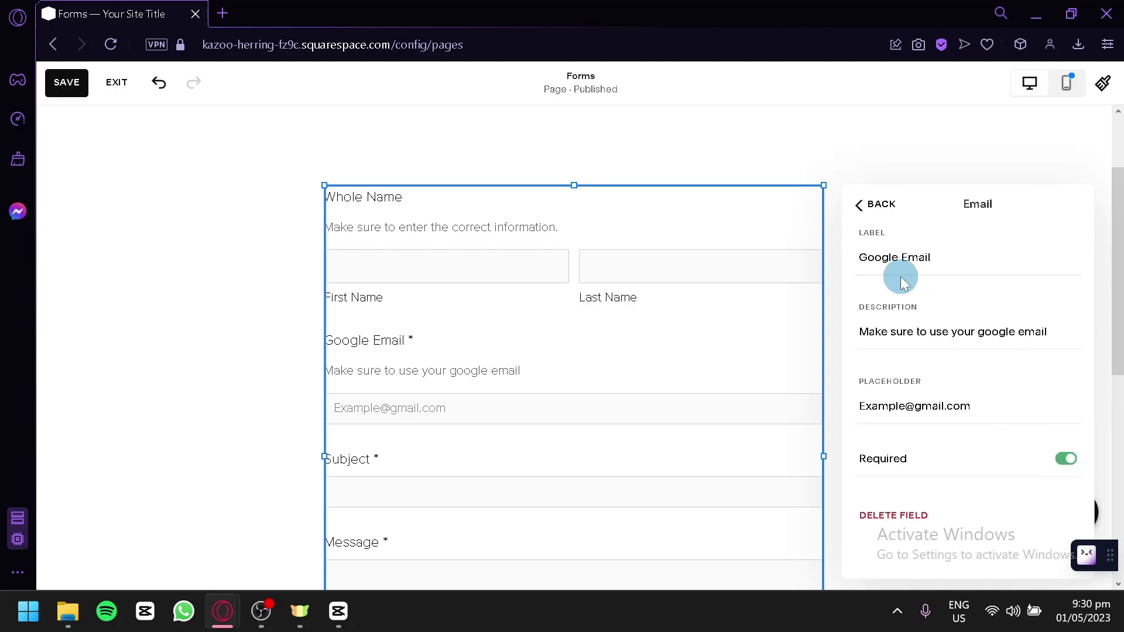
click(872, 206)
Step: Give the Subject field the placeholder text "Subject for your message"
click(987, 319)
scroll(728, 332, down, 5)
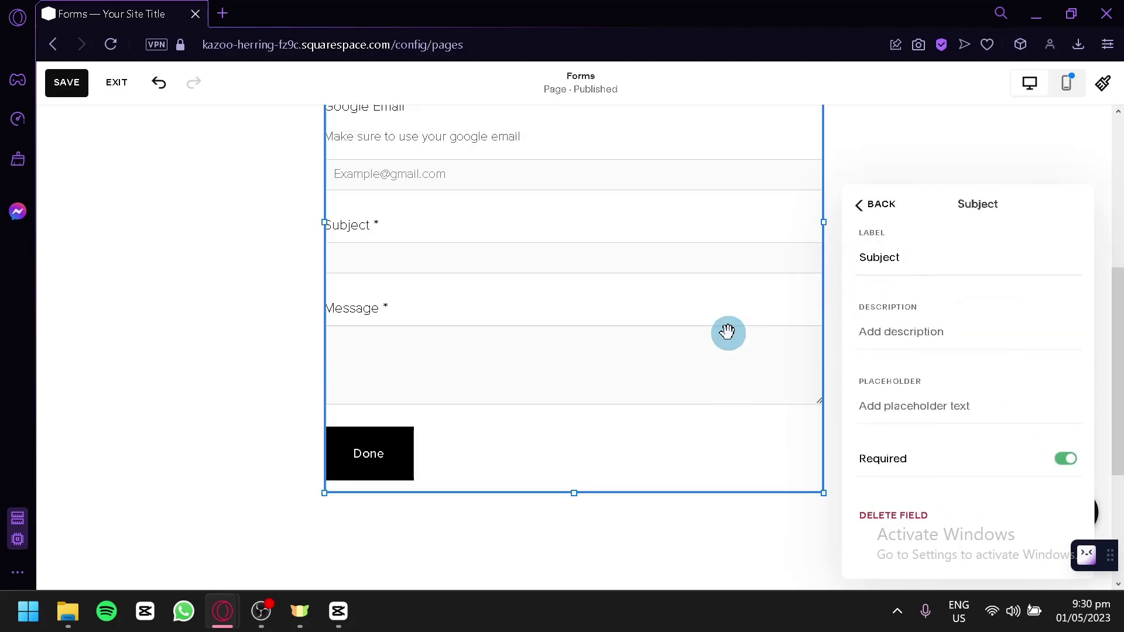
scroll(761, 331, up, 2)
drag(907, 258, 830, 253)
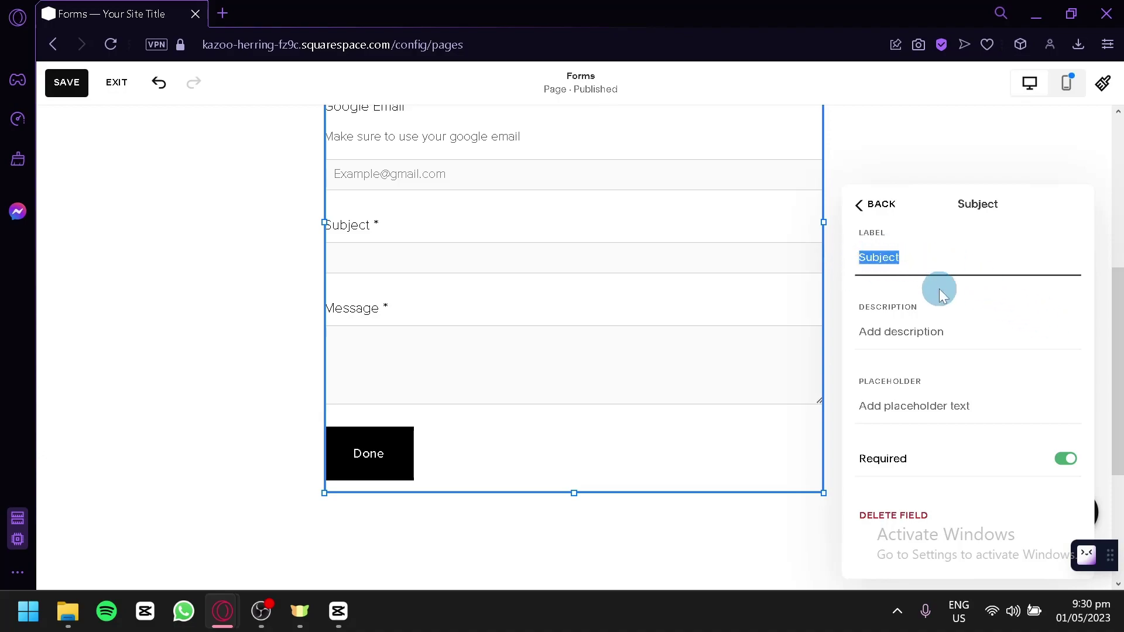
click(928, 330)
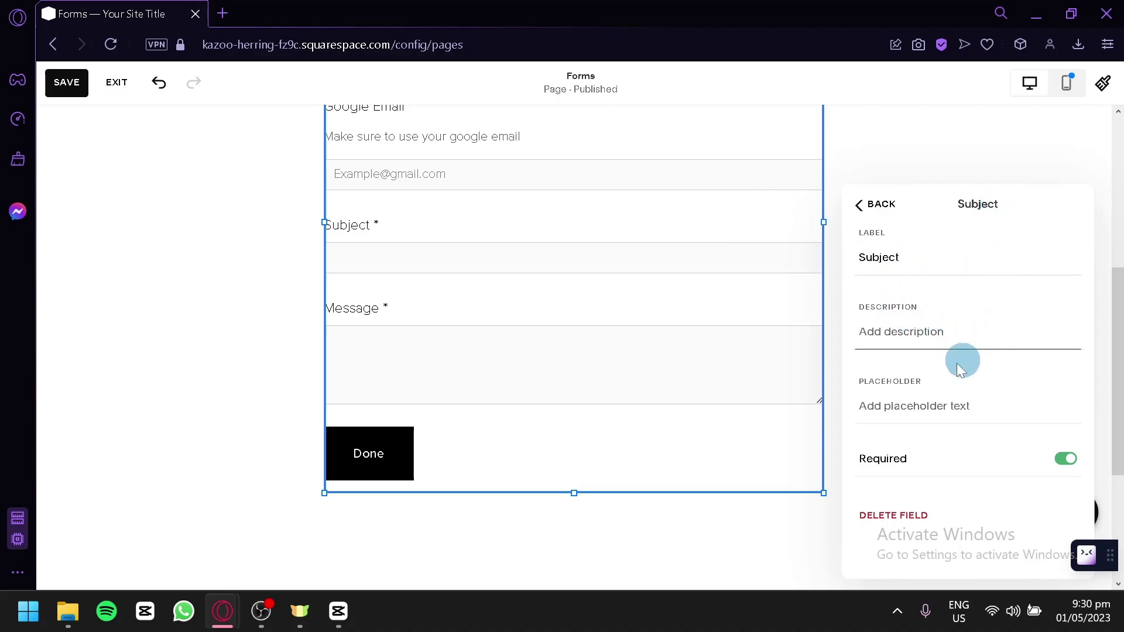
click(946, 384)
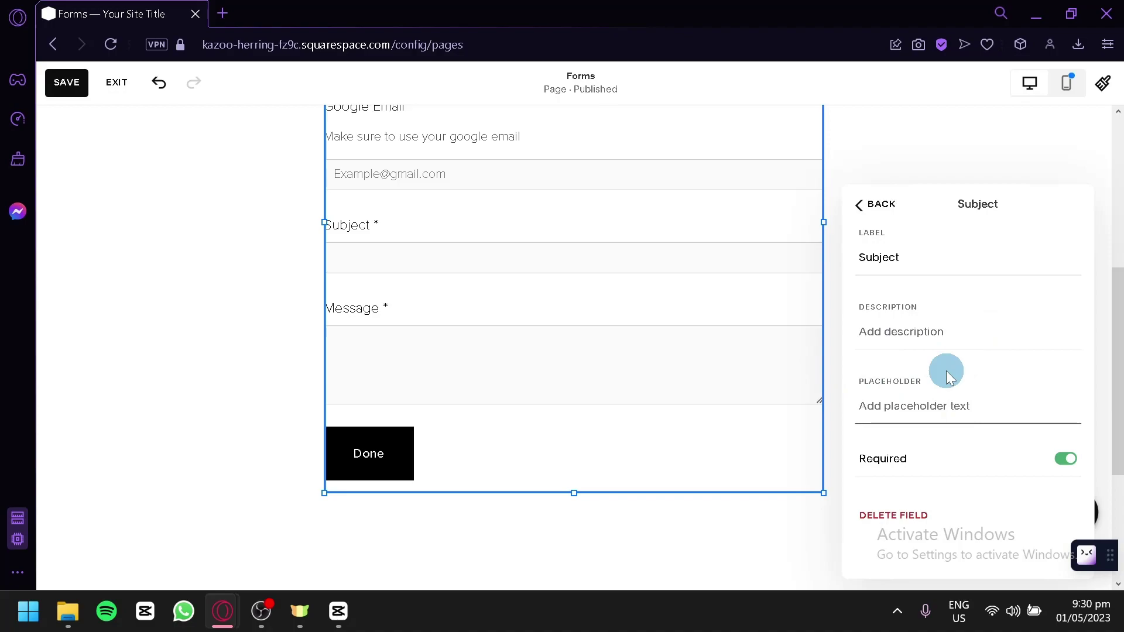
text(Subject )
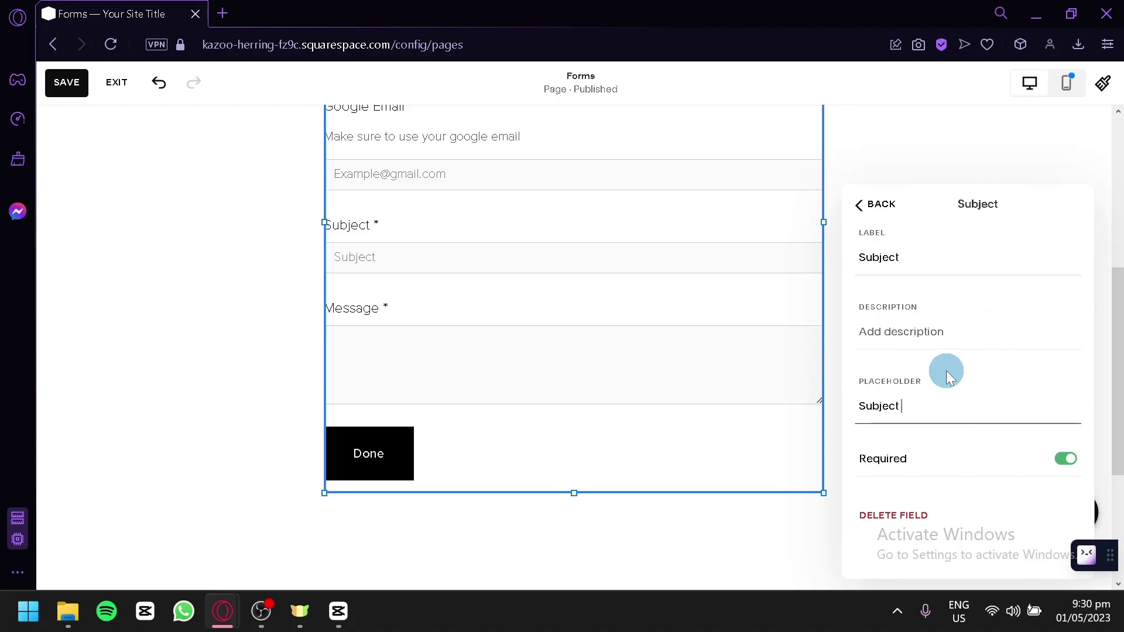
text(for your message)
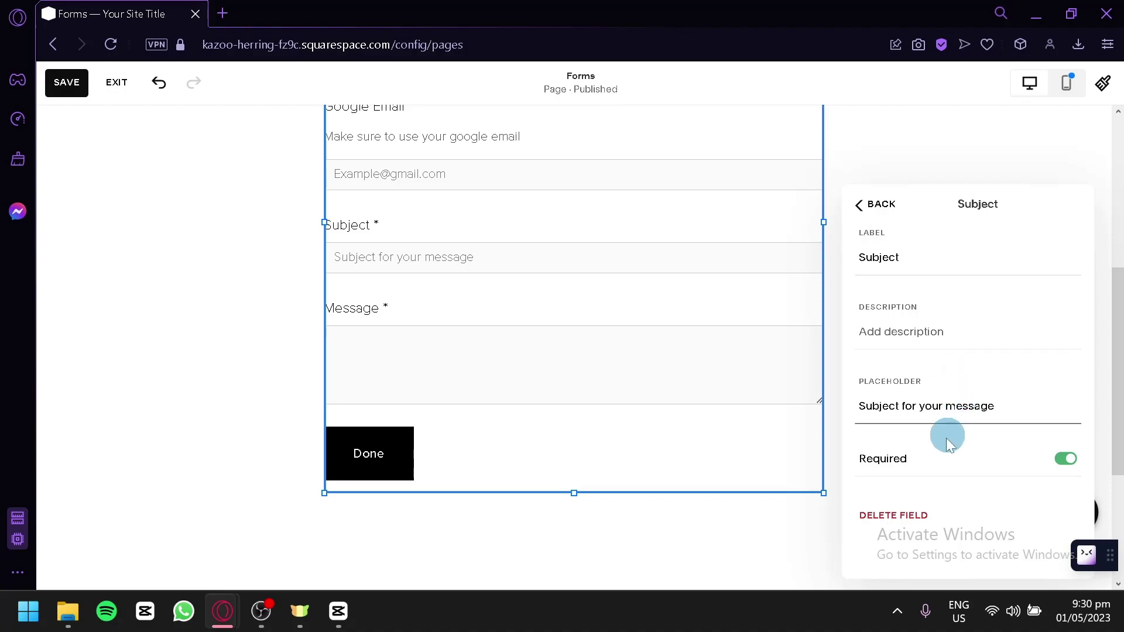
Step: Delete the Subject and Message fields from the form
scroll(449, 240, up, 2)
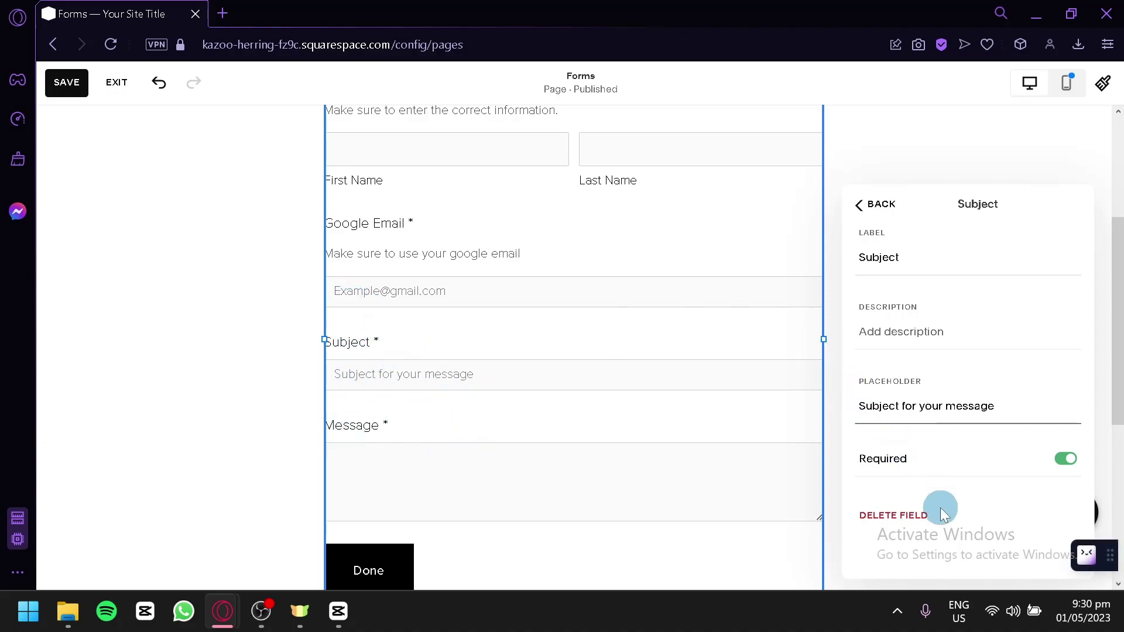
click(925, 517)
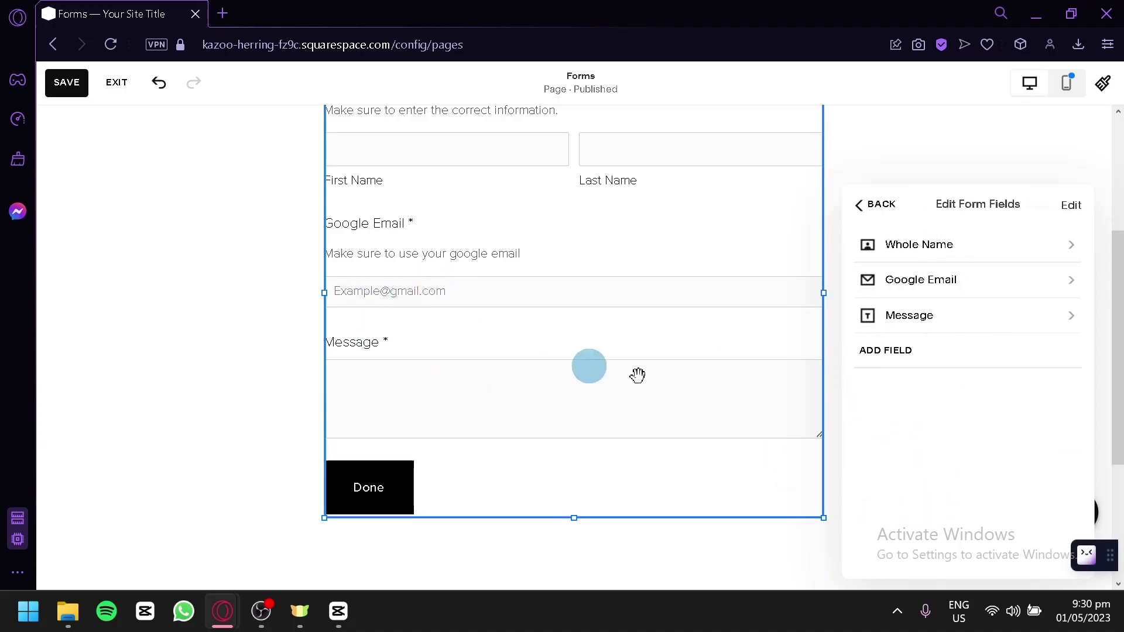
click(964, 322)
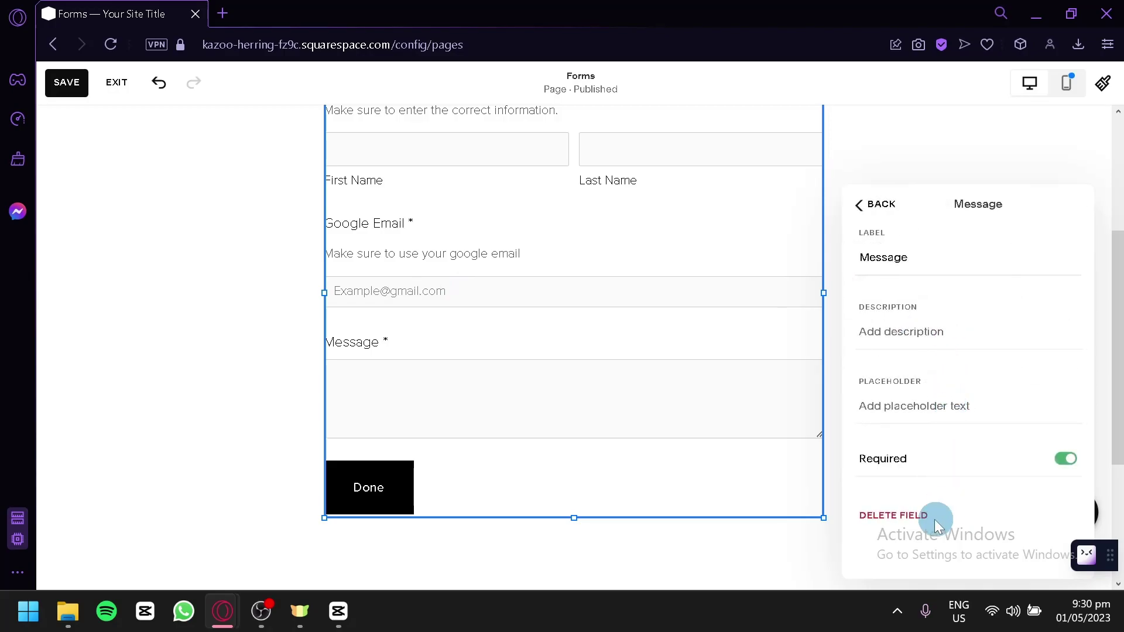
click(916, 515)
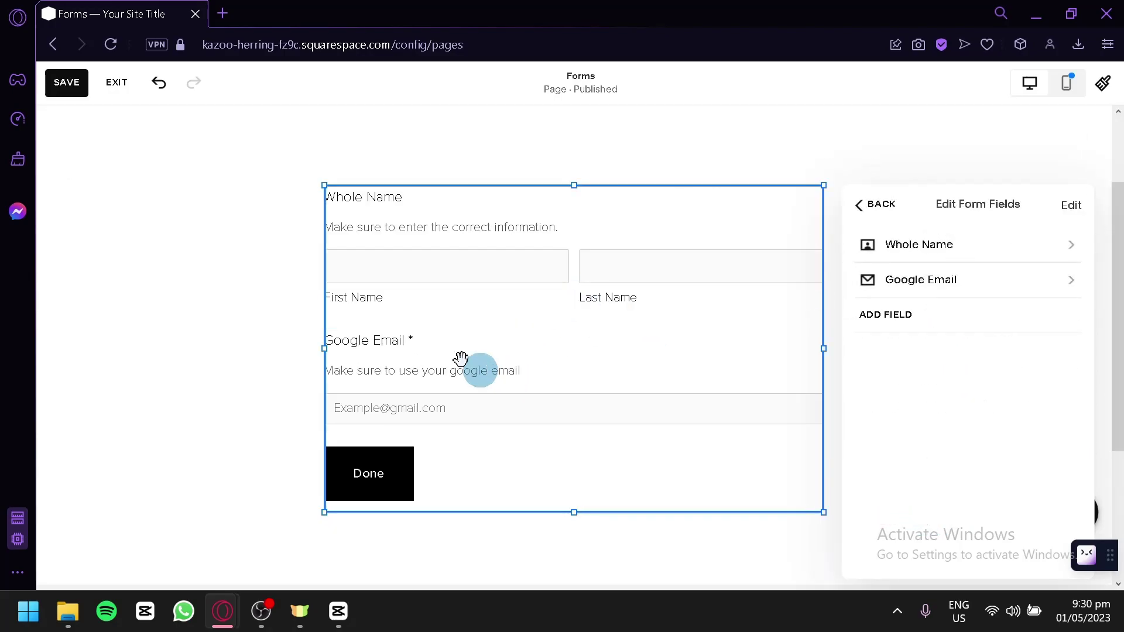
Step: Add a Phone field to the form with its country code shown and make it required
click(919, 318)
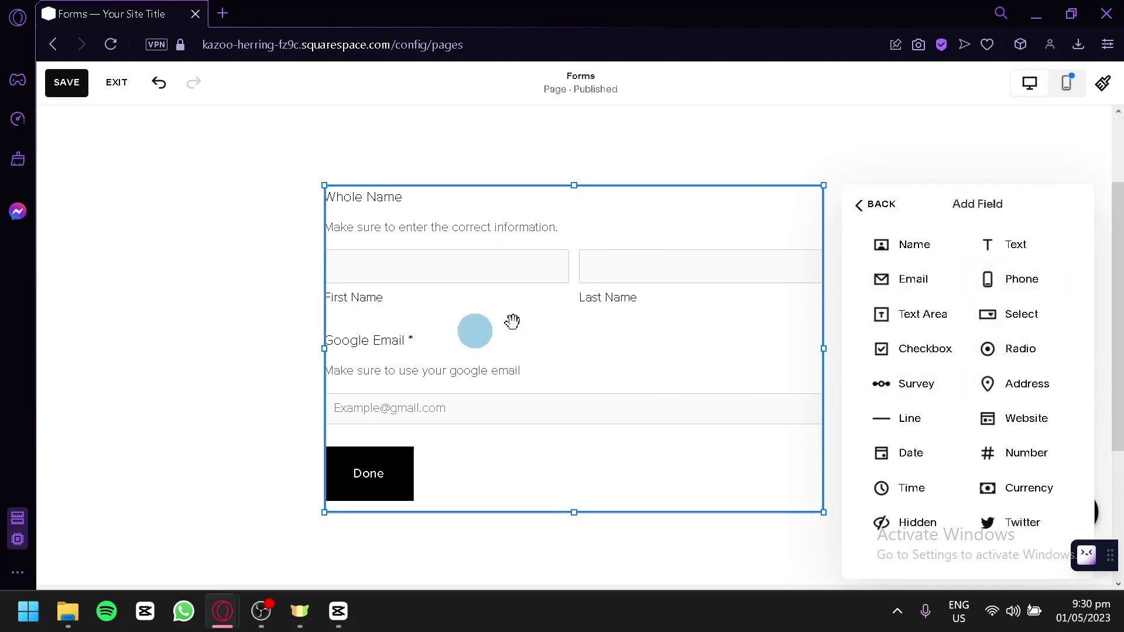
scroll(1098, 309, down, 2)
scroll(750, 366, up, 2)
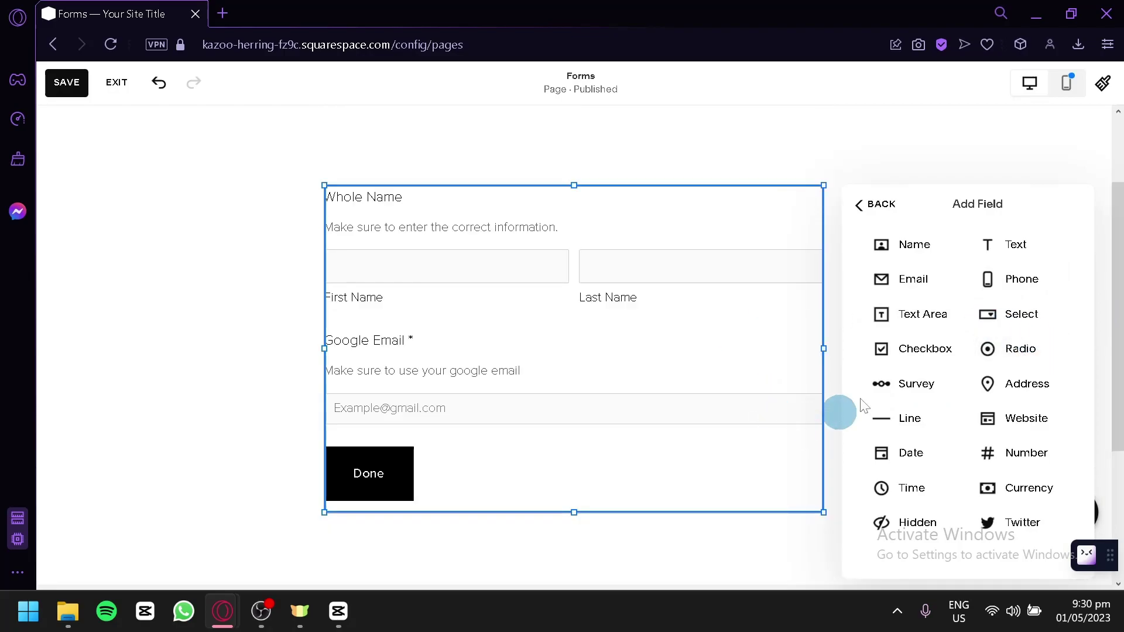
click(1004, 286)
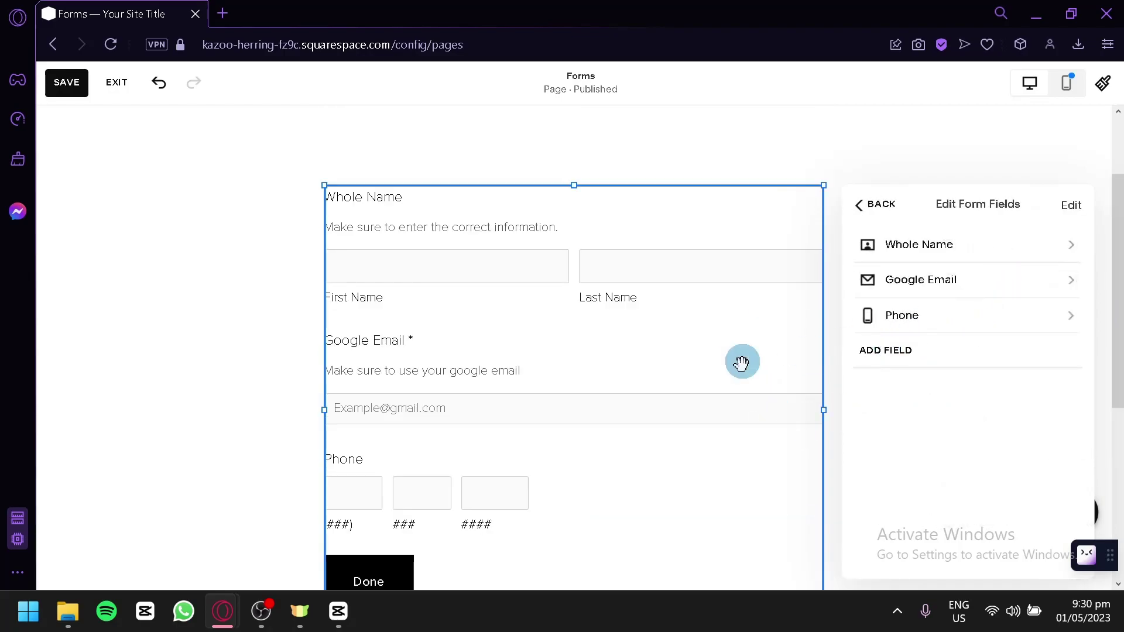
click(903, 316)
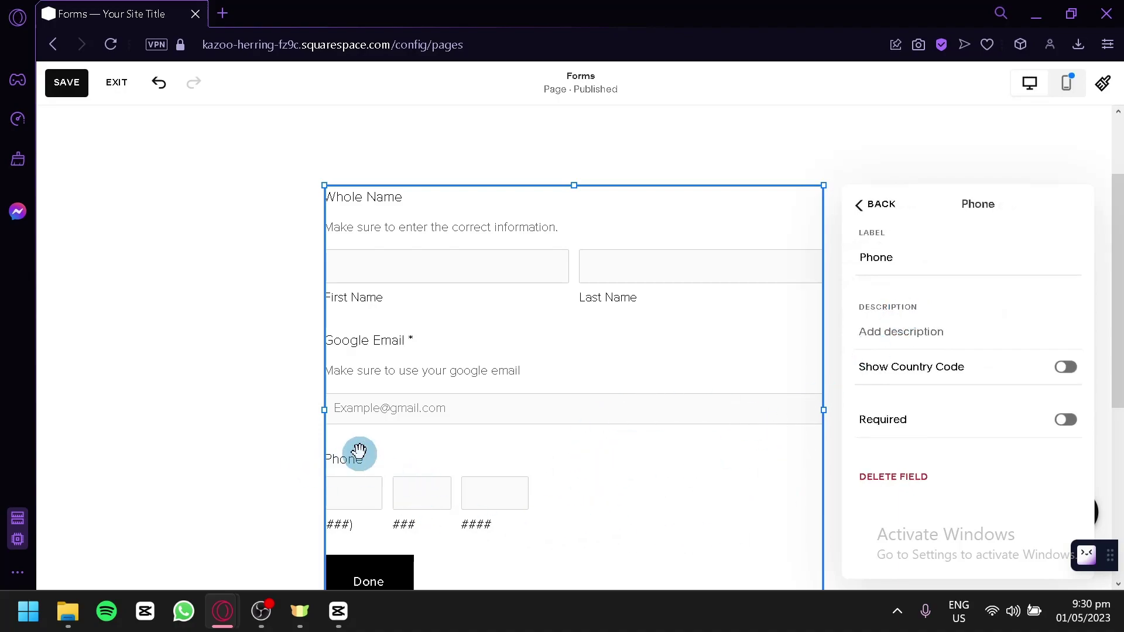
click(1076, 369)
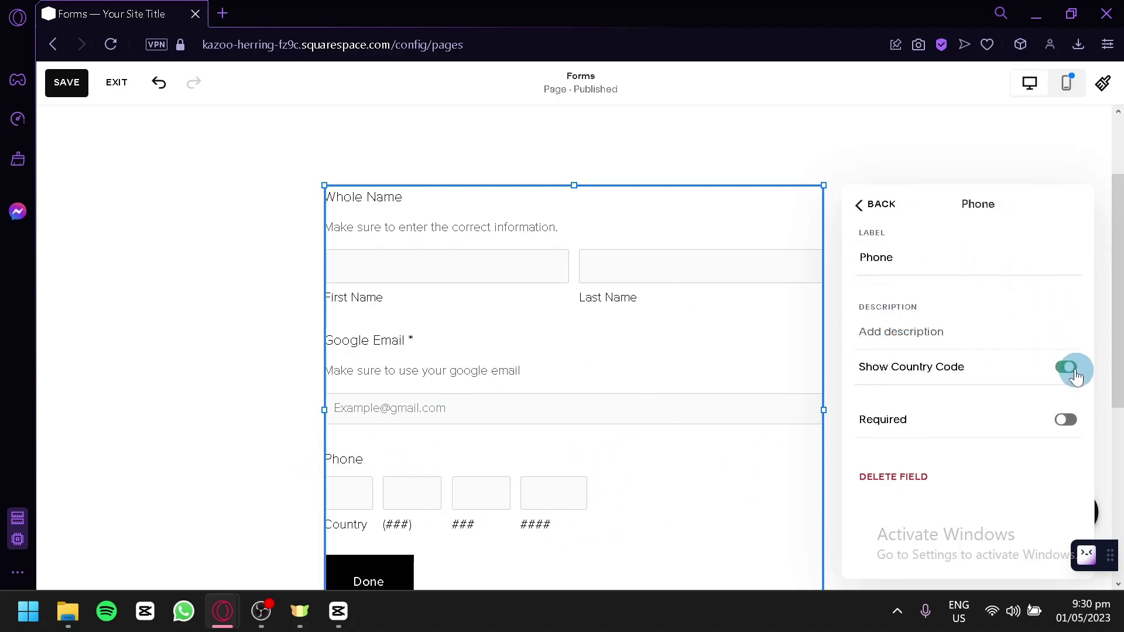
click(1076, 419)
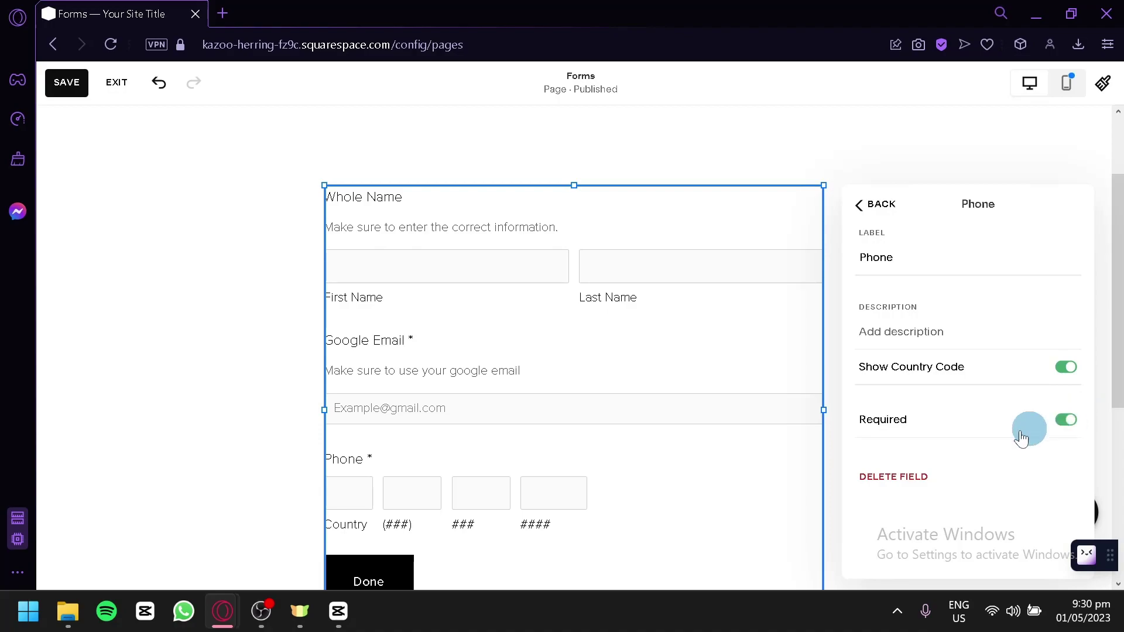
Step: Replace the Phone field with a Select field
click(911, 480)
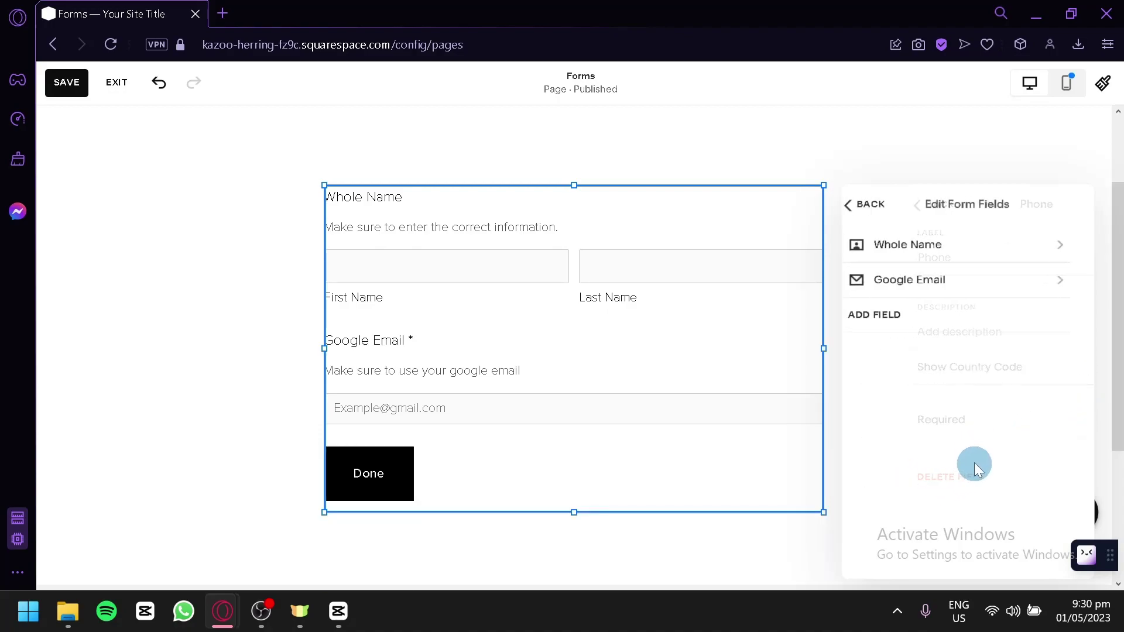
click(923, 317)
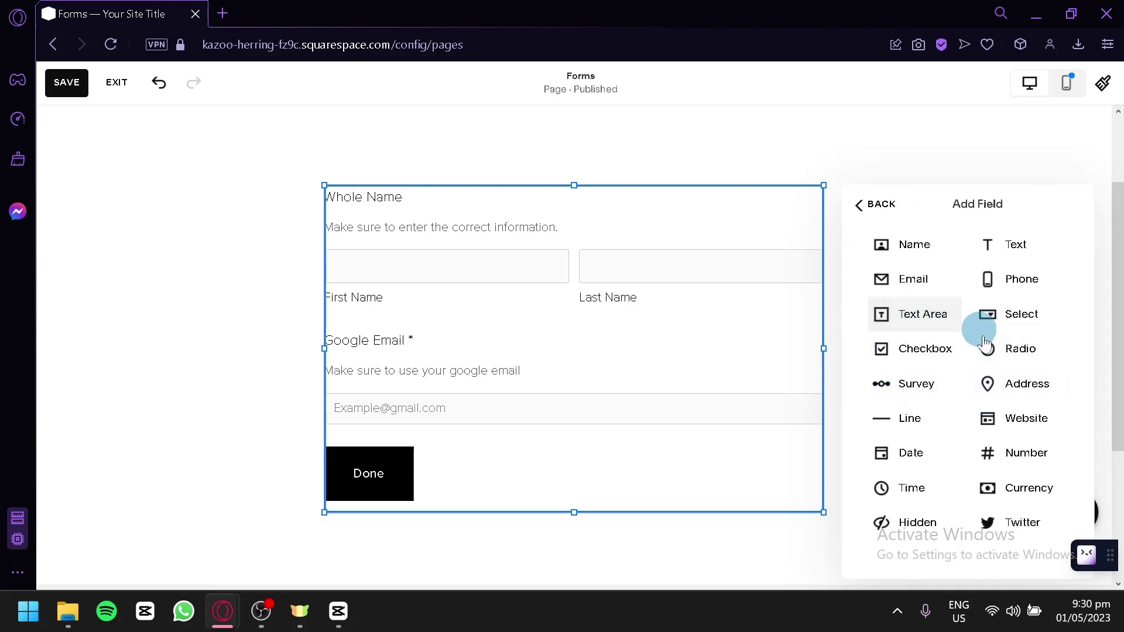
click(1021, 319)
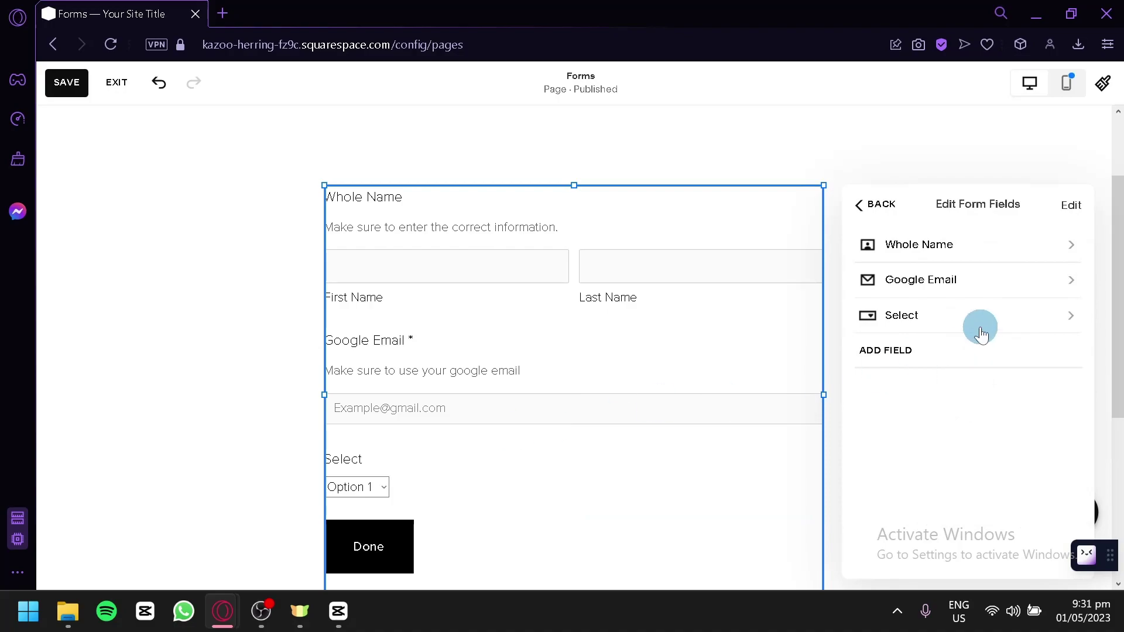
Step: Relabel the Select field "Profession"
click(981, 332)
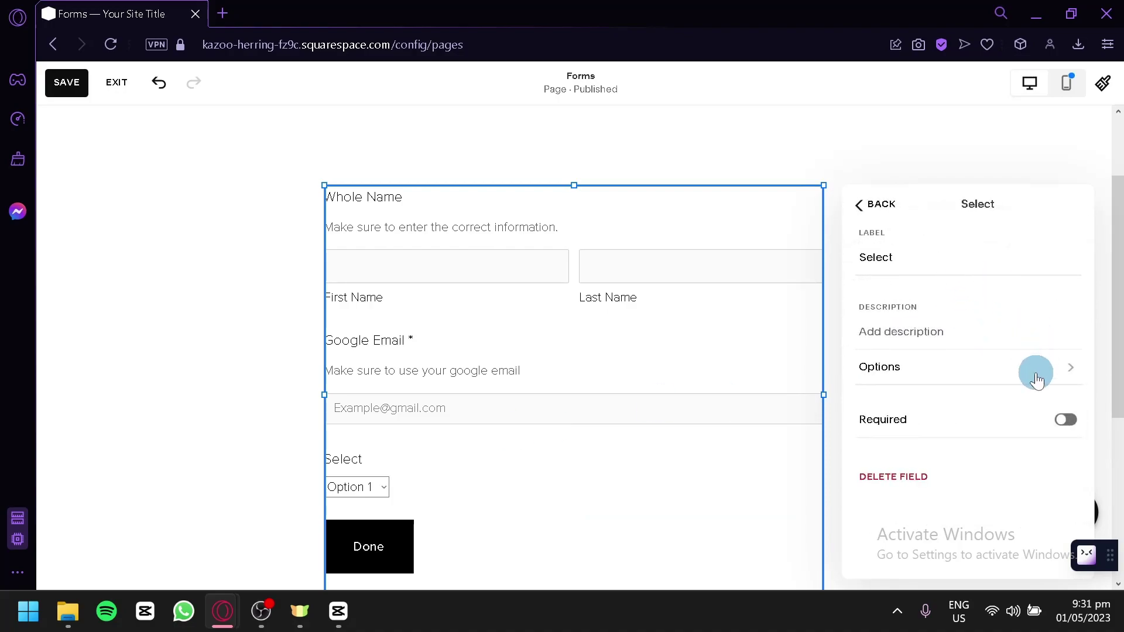
click(1036, 374)
click(869, 205)
drag(923, 258, 878, 261)
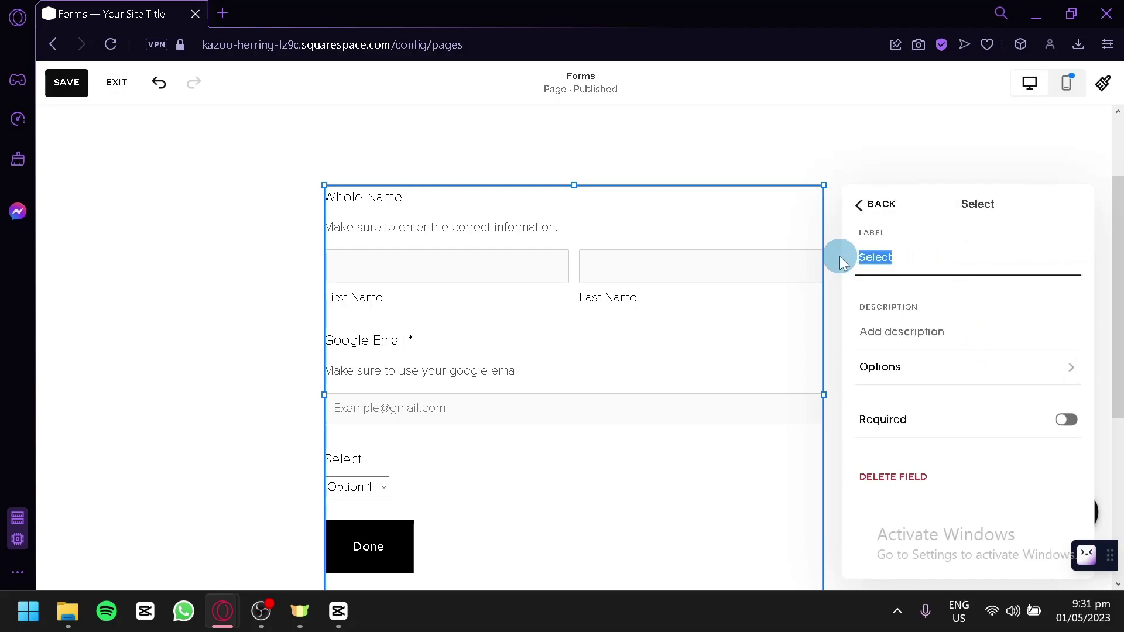
click(917, 266)
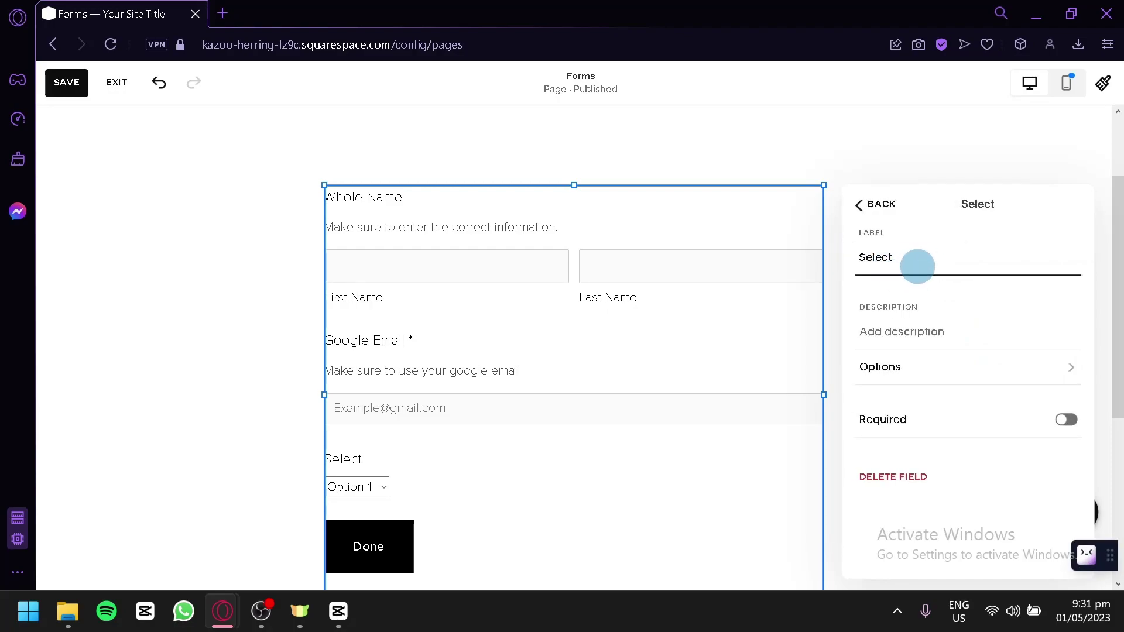
key(BackSpace)
key(BackSpace)
key(BackSpace)
key(BackSpace)
key(BackSpace)
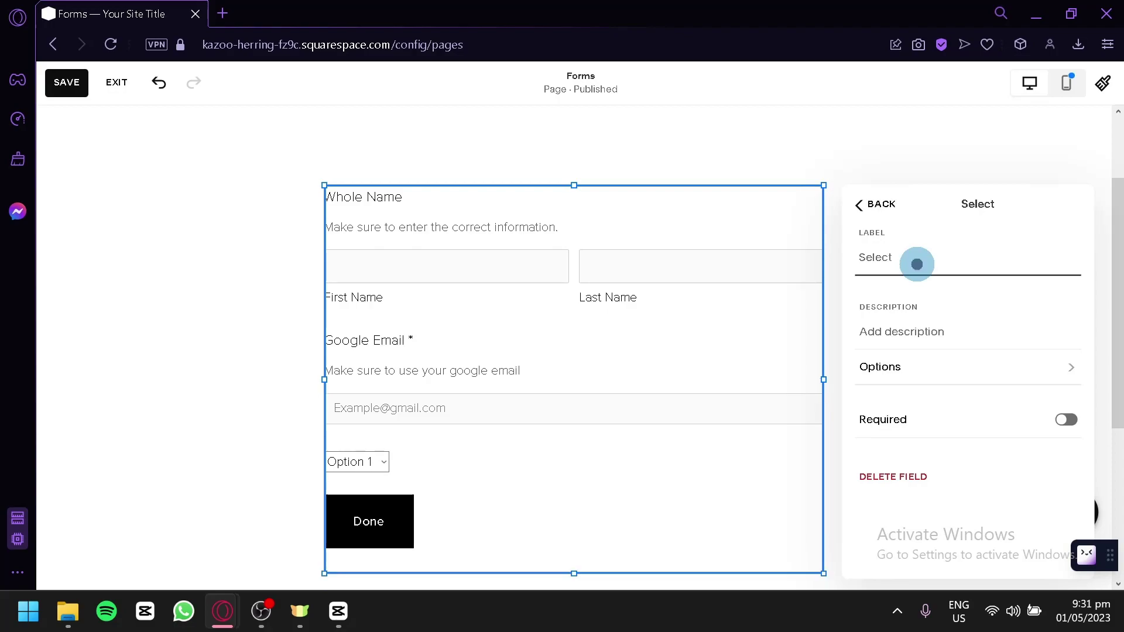
text(Profession)
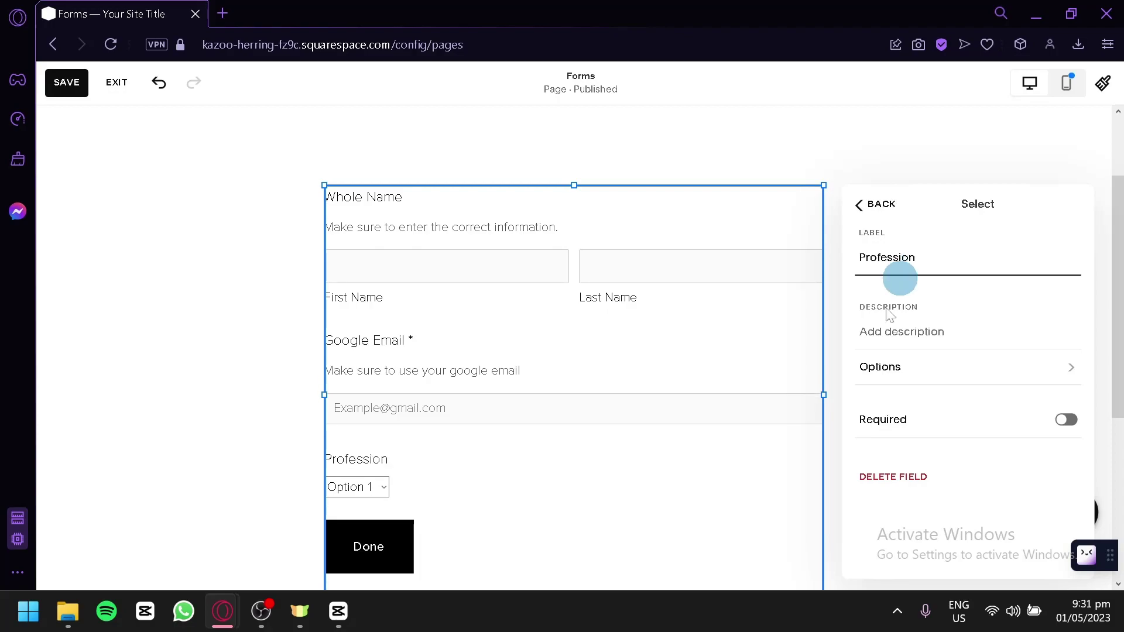
Step: Set the Profession field's two options to "Digital artist" and "Content Creator"
click(914, 372)
drag(917, 245, 863, 253)
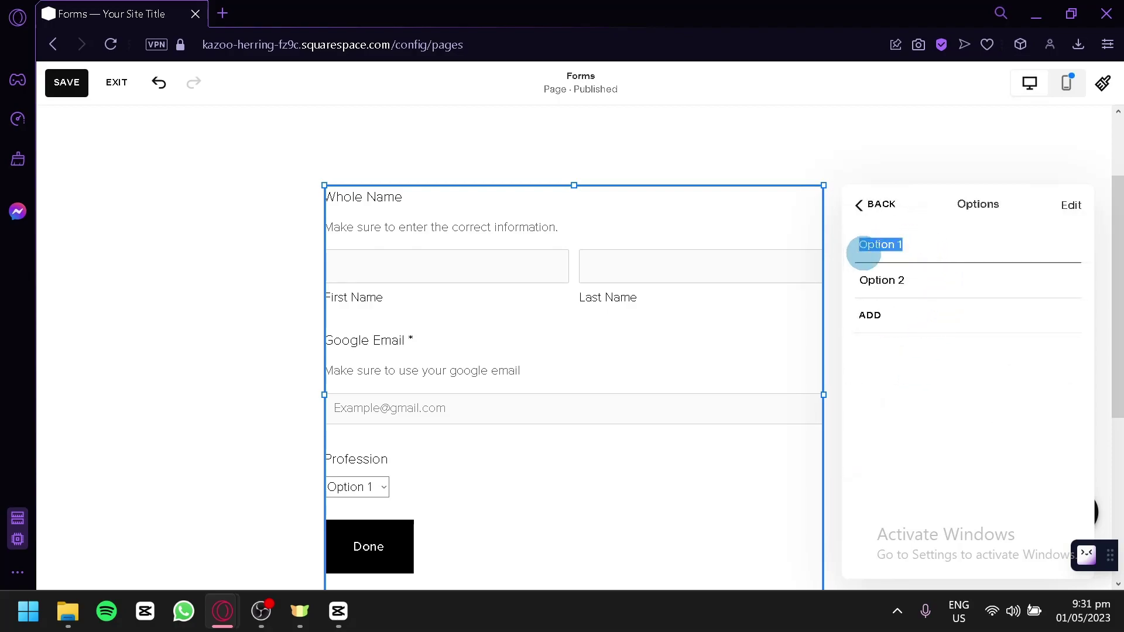
text(Digital artist)
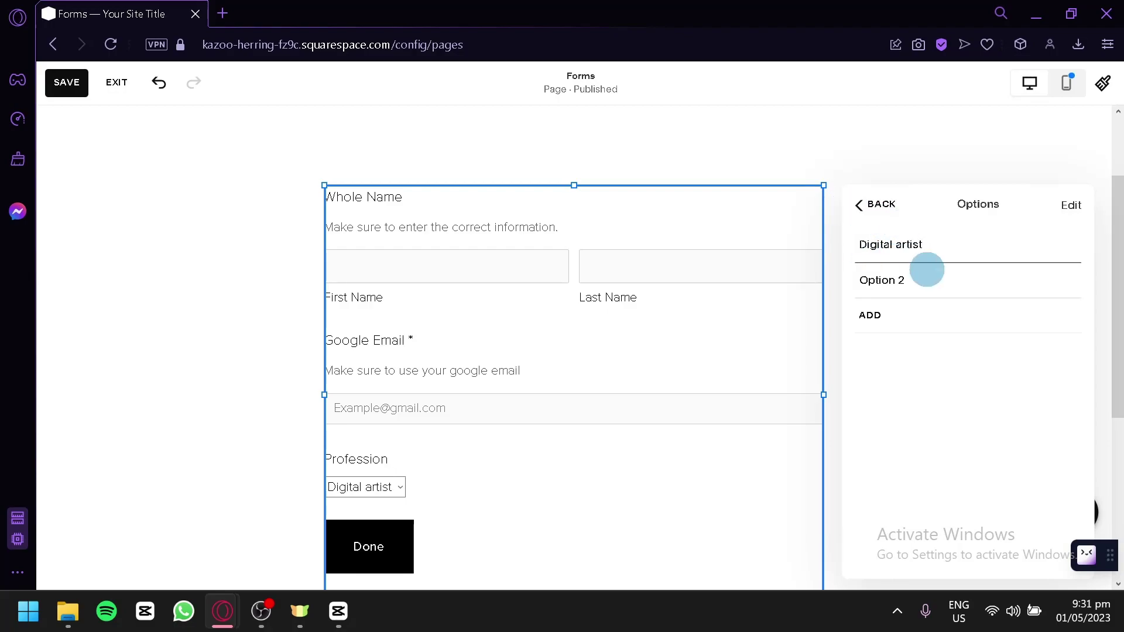
click(927, 270)
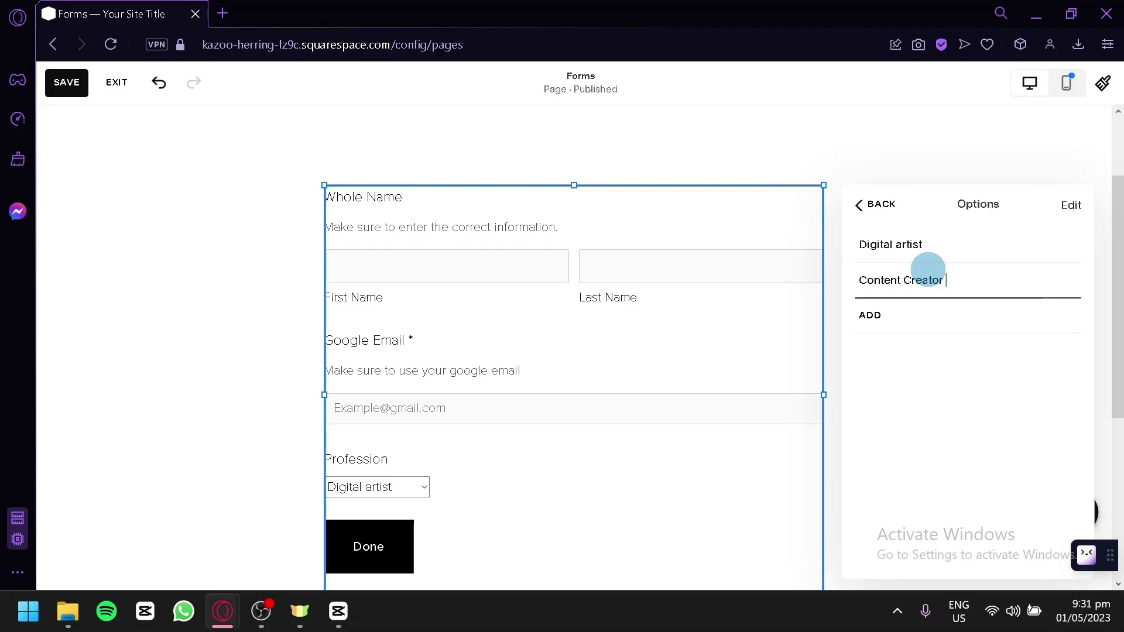
Step: Add two blank options to the Profession field and return to the form block's main content settings
click(869, 319)
click(883, 351)
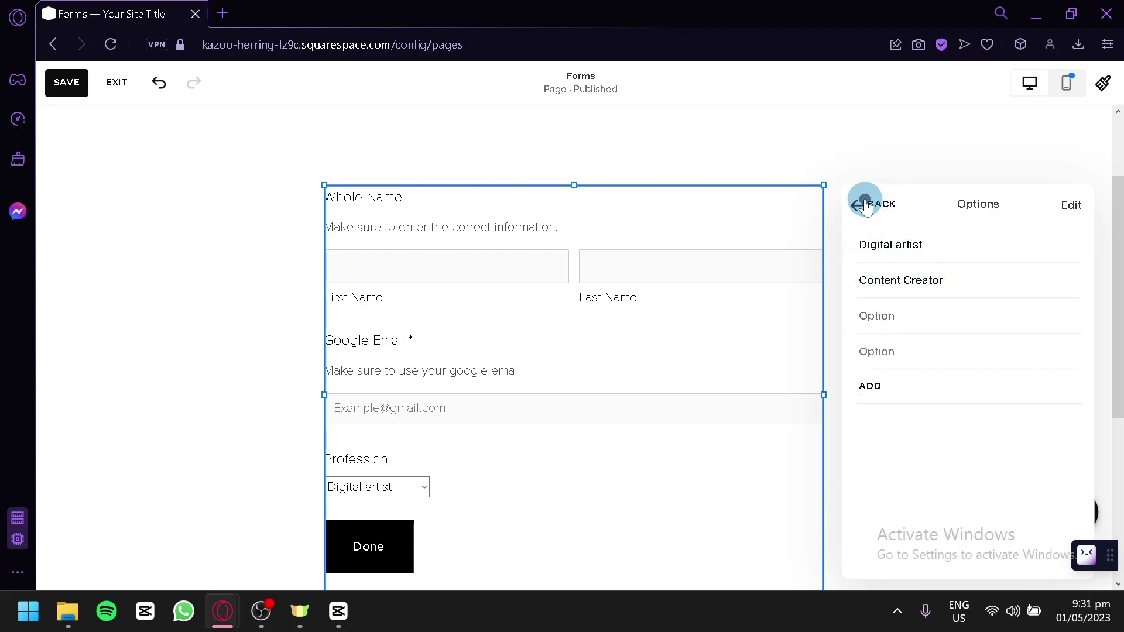
click(867, 203)
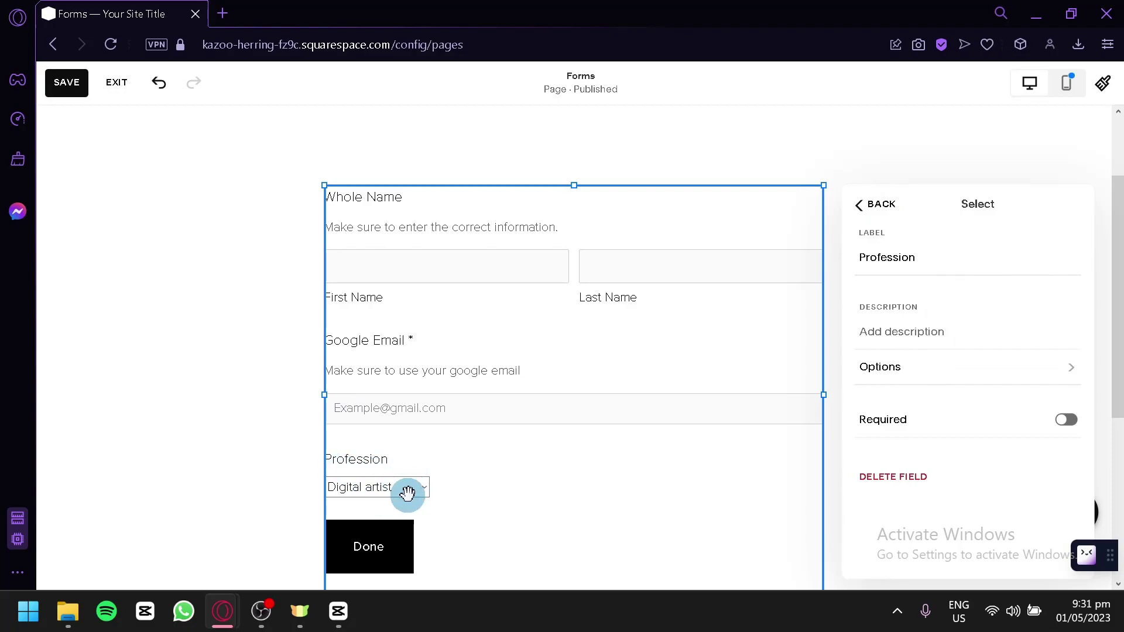
click(896, 331)
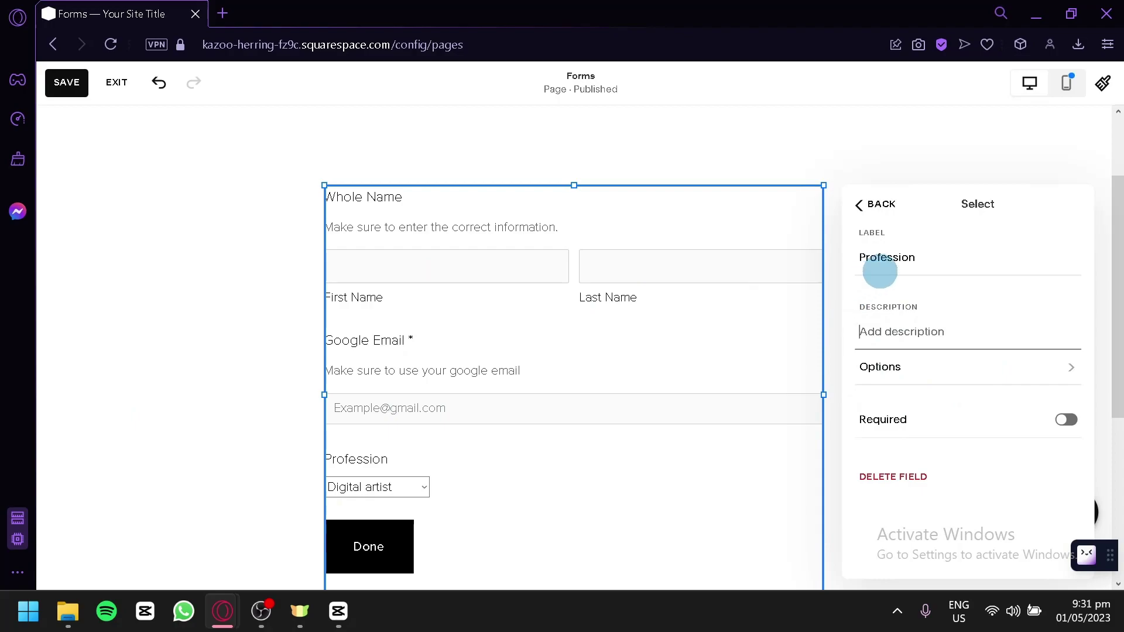
click(873, 222)
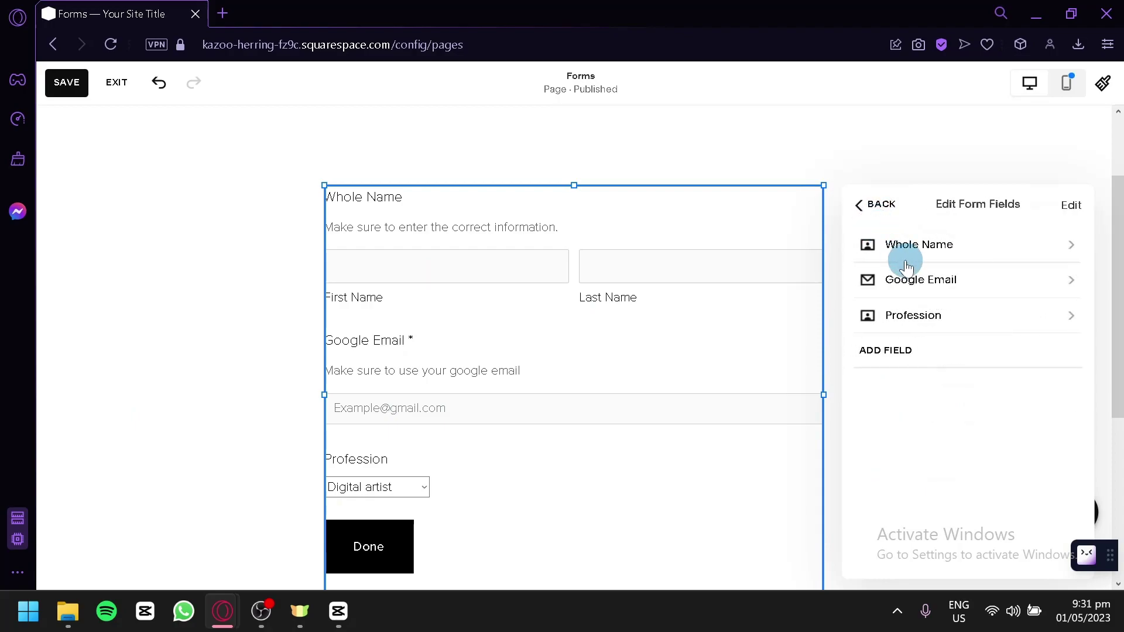
click(879, 202)
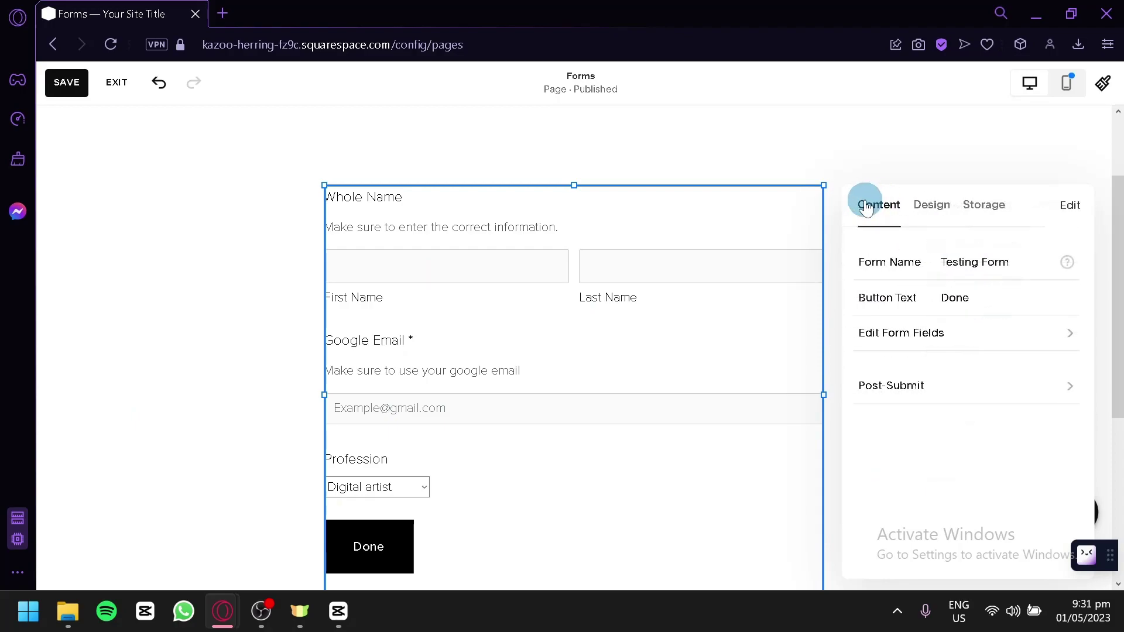
Step: Examine the form's post-submit message and its additional HTML settings
click(951, 385)
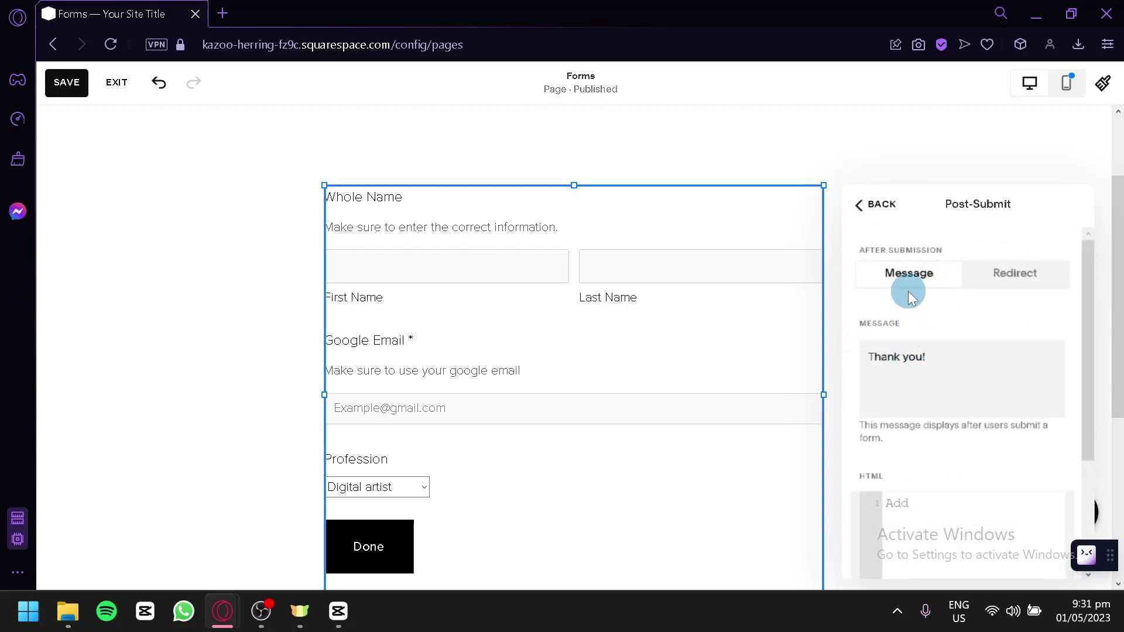
scroll(667, 328, down, 2)
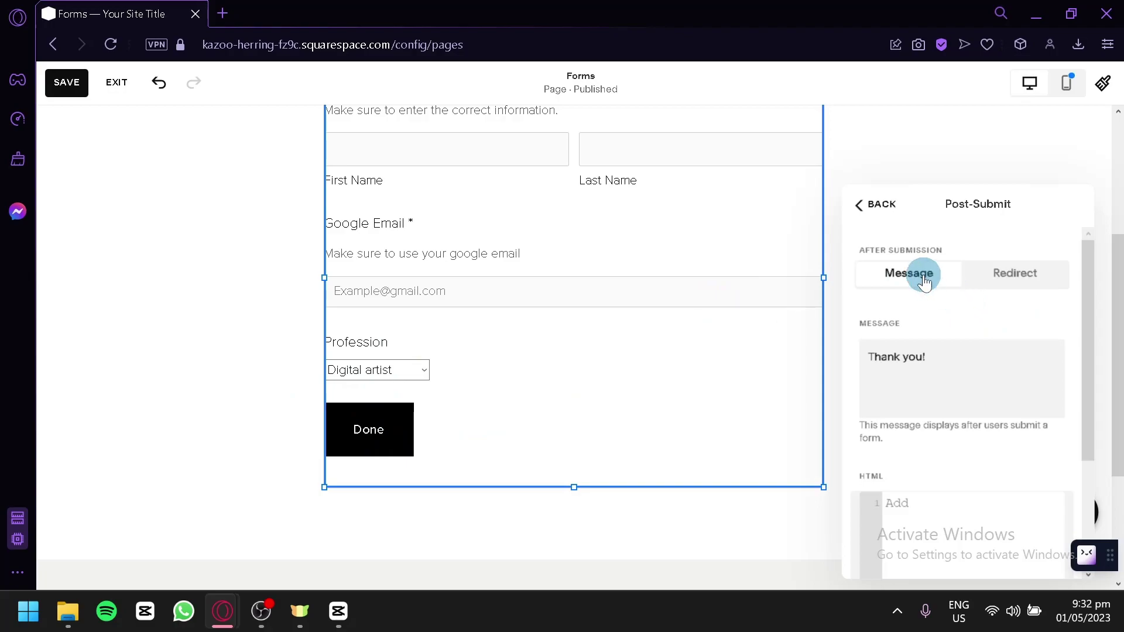
click(937, 366)
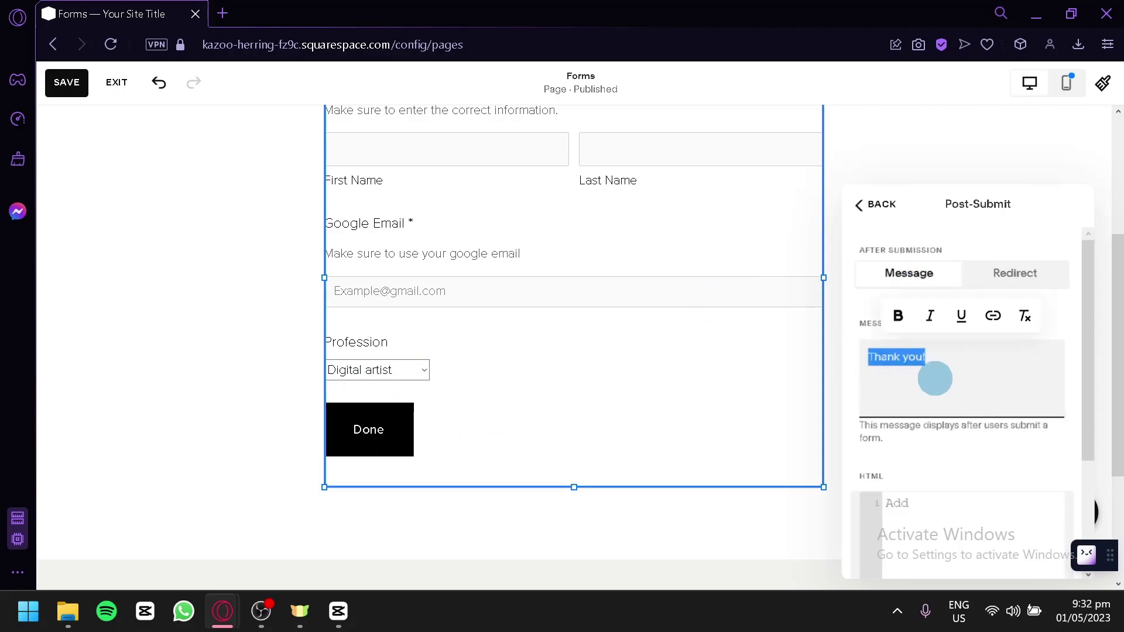
click(947, 379)
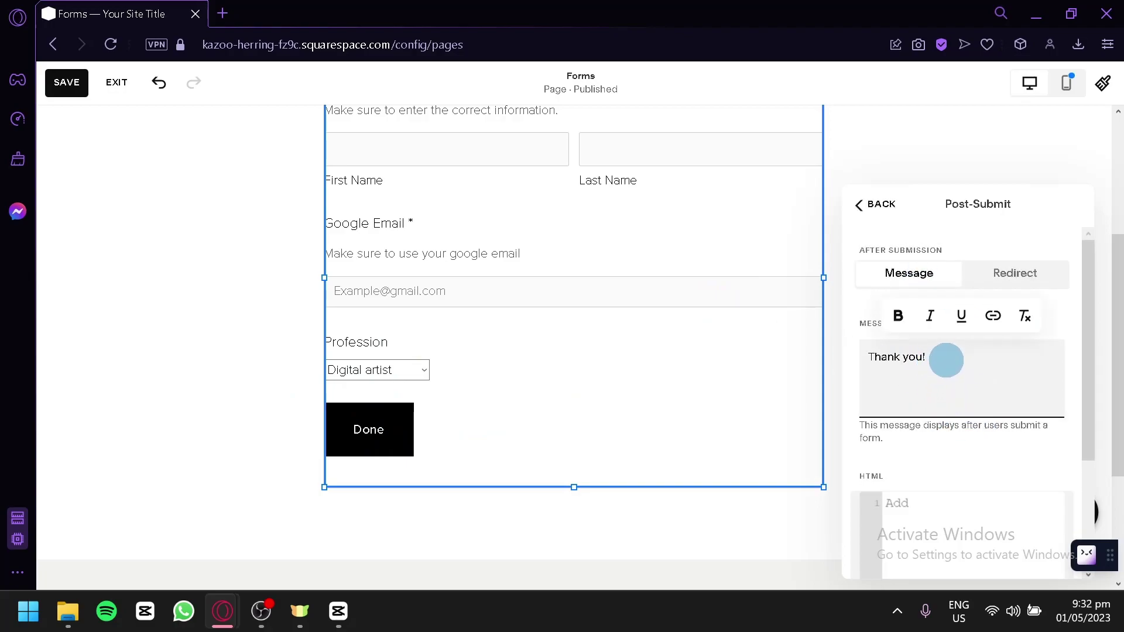
scroll(971, 396, down, 3)
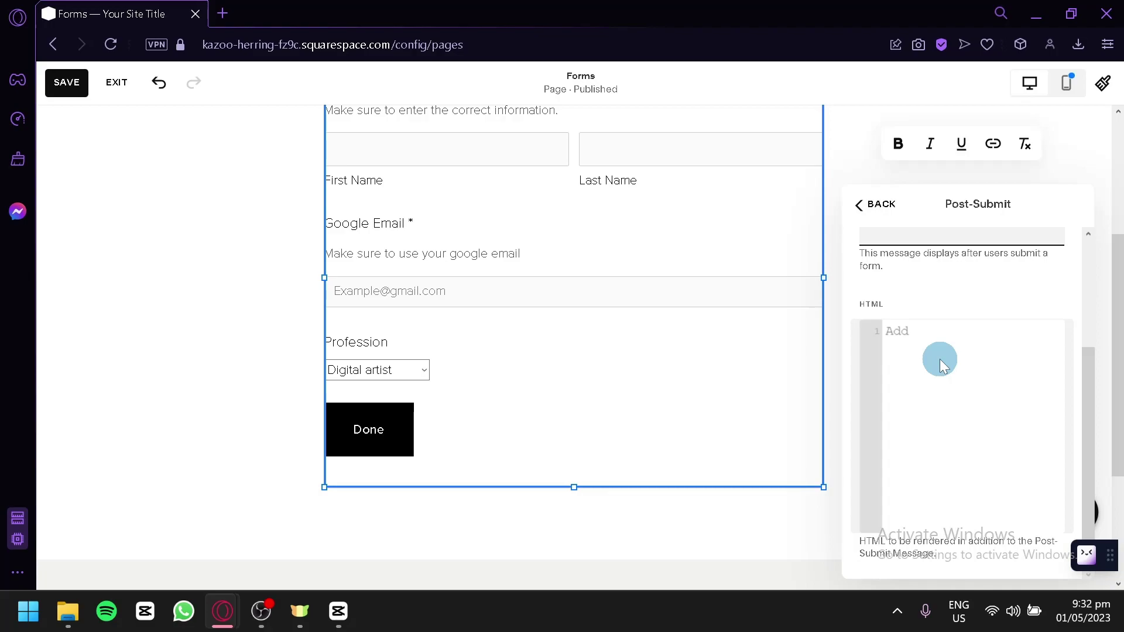
scroll(938, 359, up, 3)
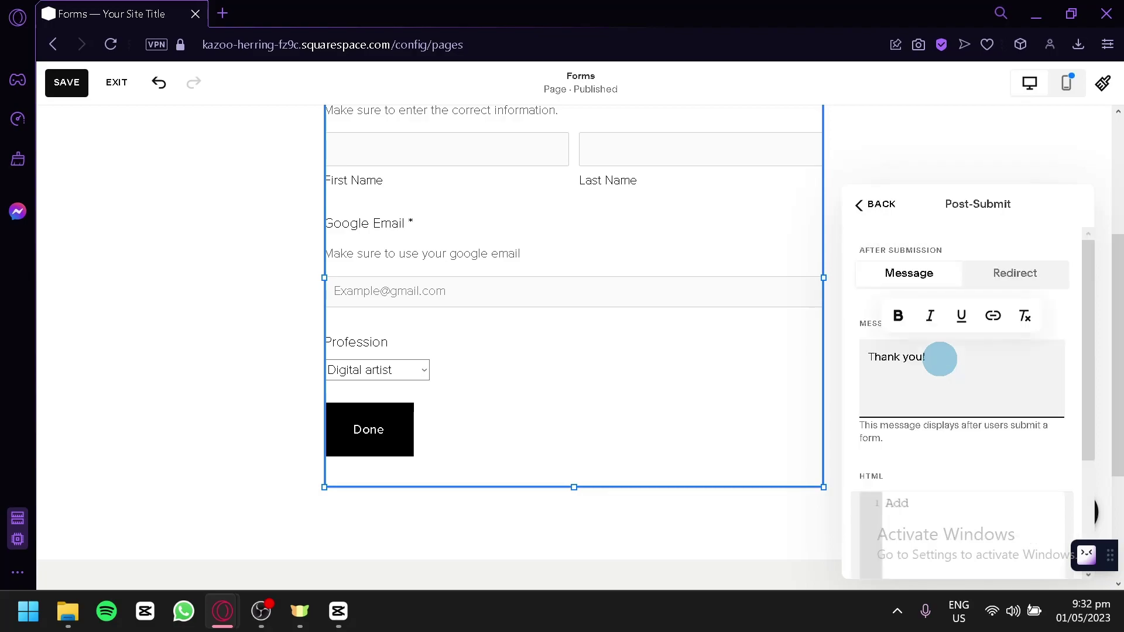
Step: Set the form to redirect to instagram.com after submission and return to the main form settings
click(1015, 285)
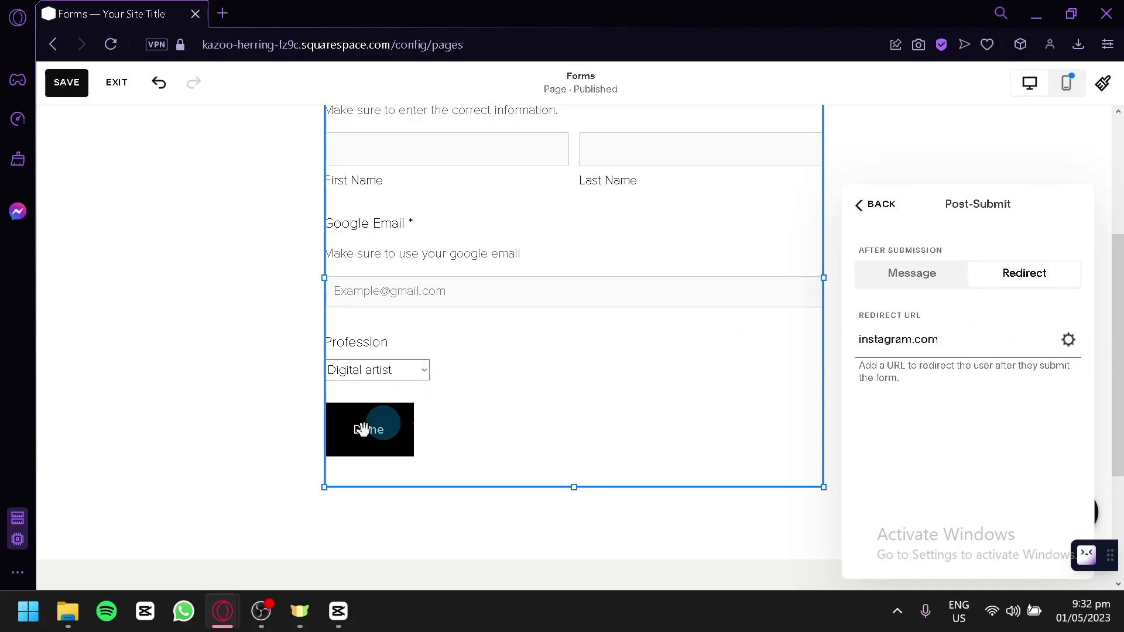
click(1068, 340)
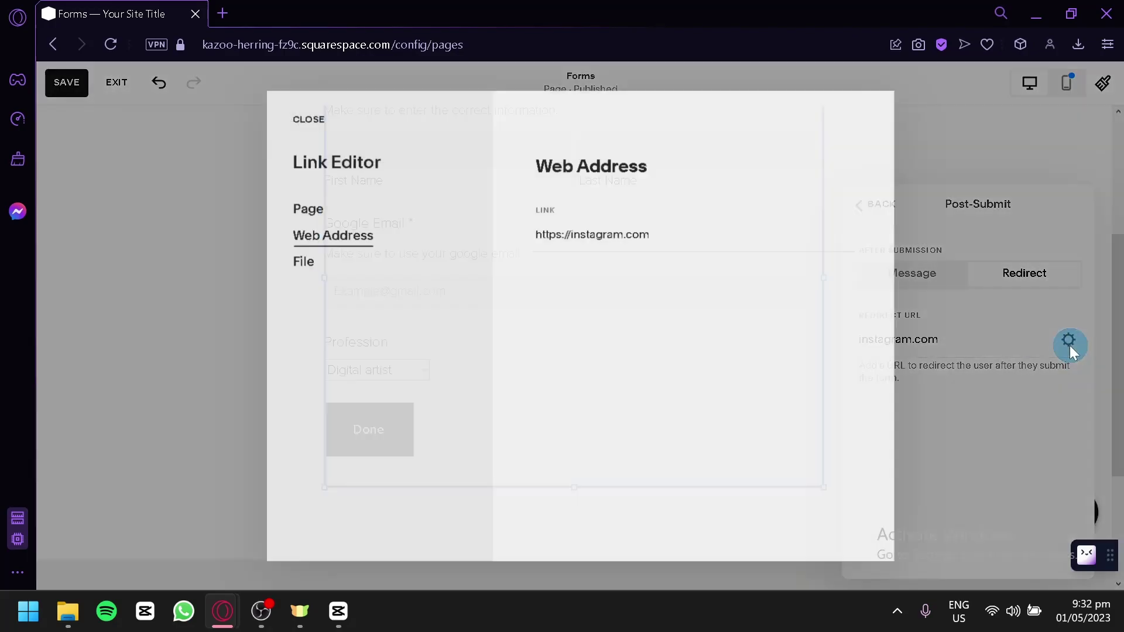
click(989, 381)
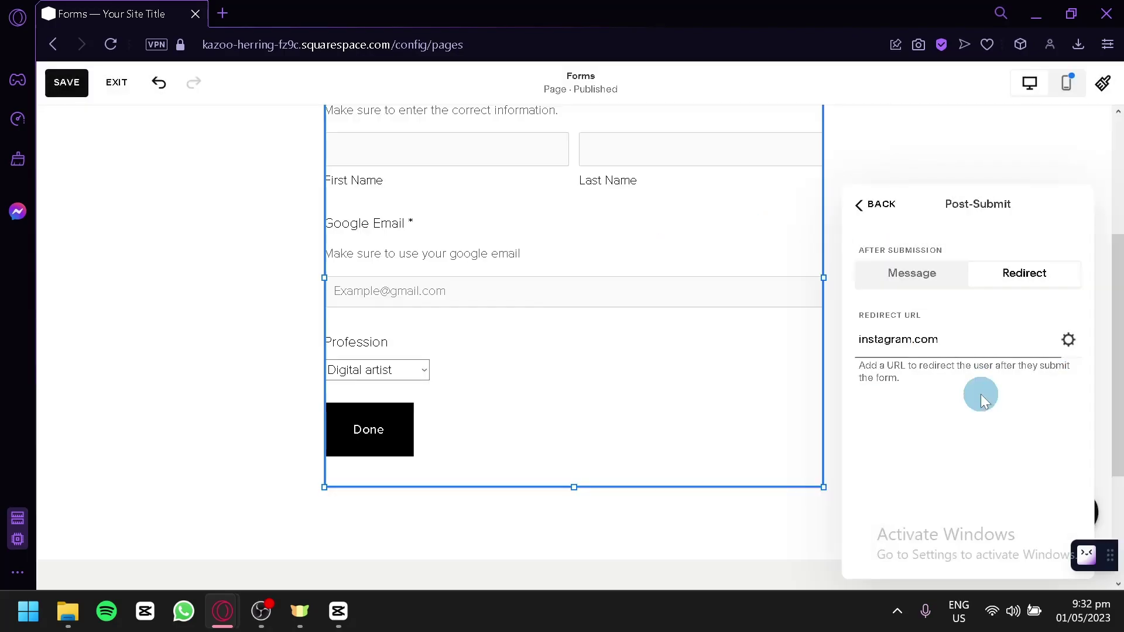
click(876, 205)
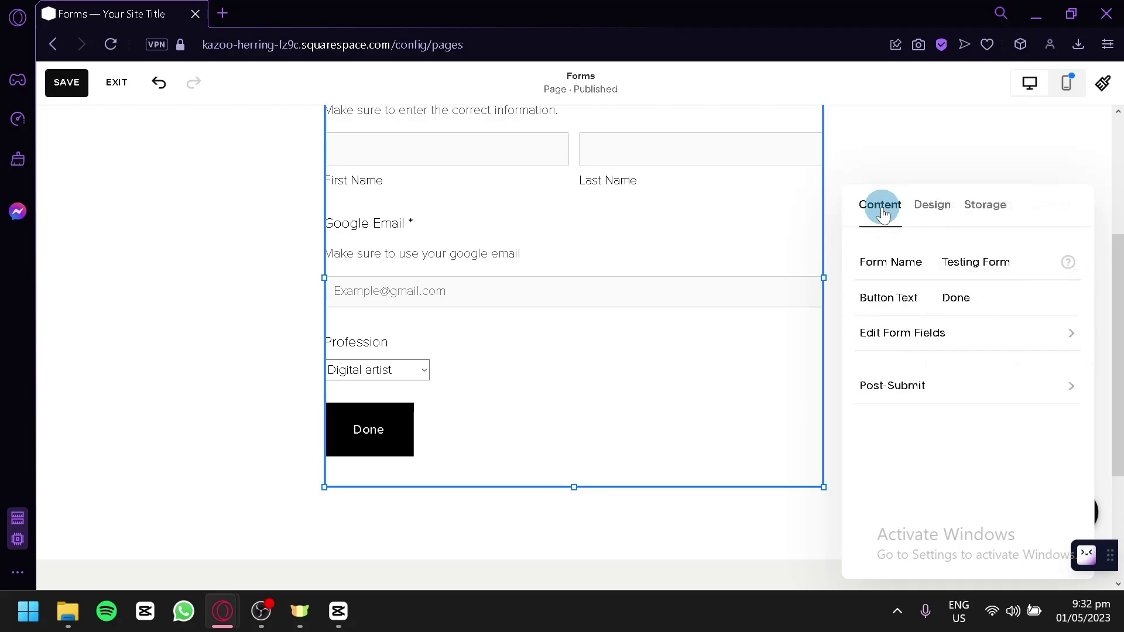
Step: Try the form button's alignment options and set it to centre
click(933, 213)
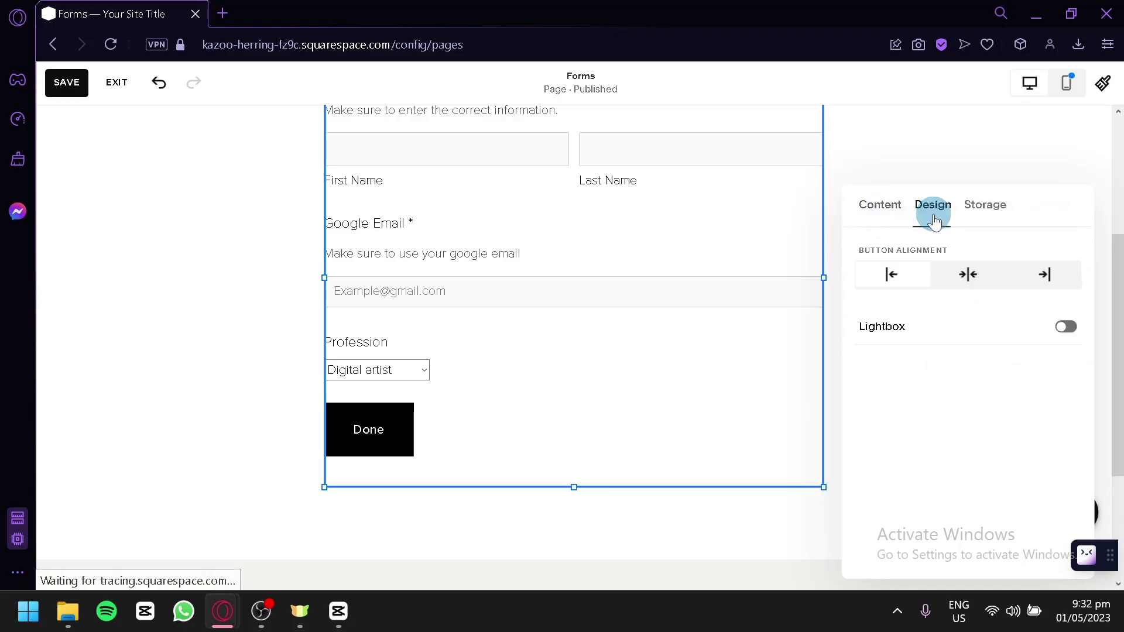
click(958, 276)
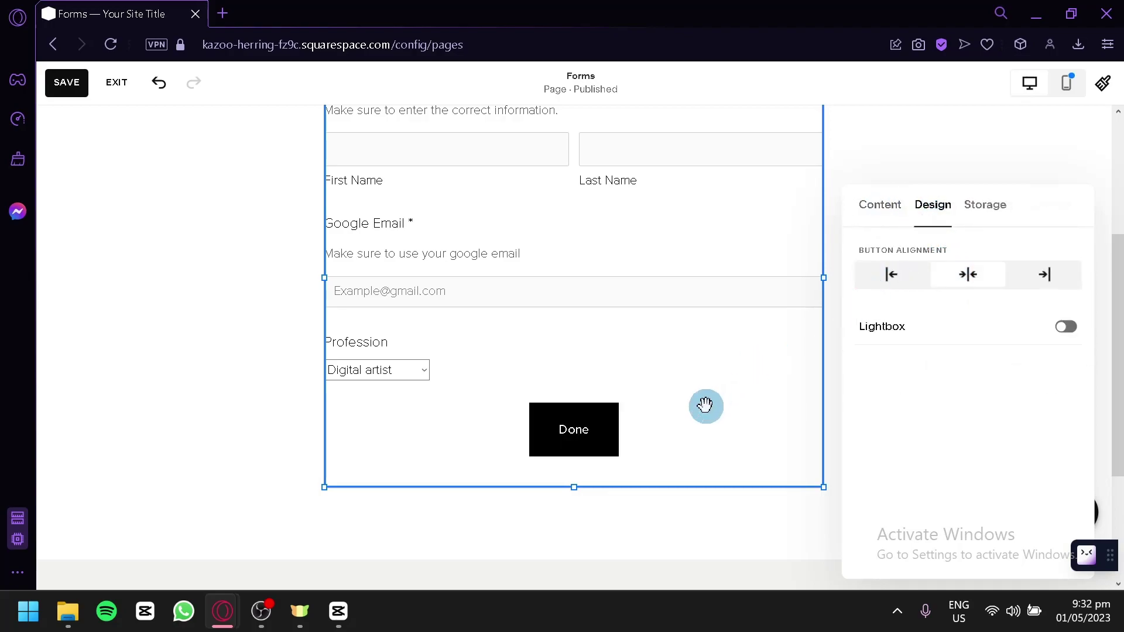
click(1046, 274)
click(918, 281)
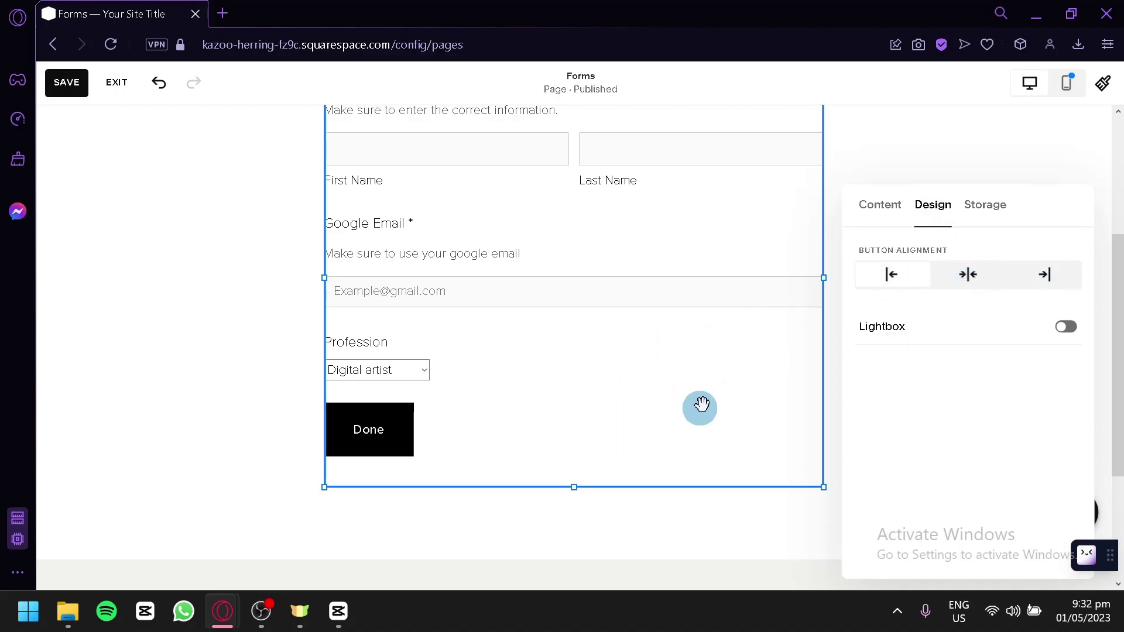
click(970, 275)
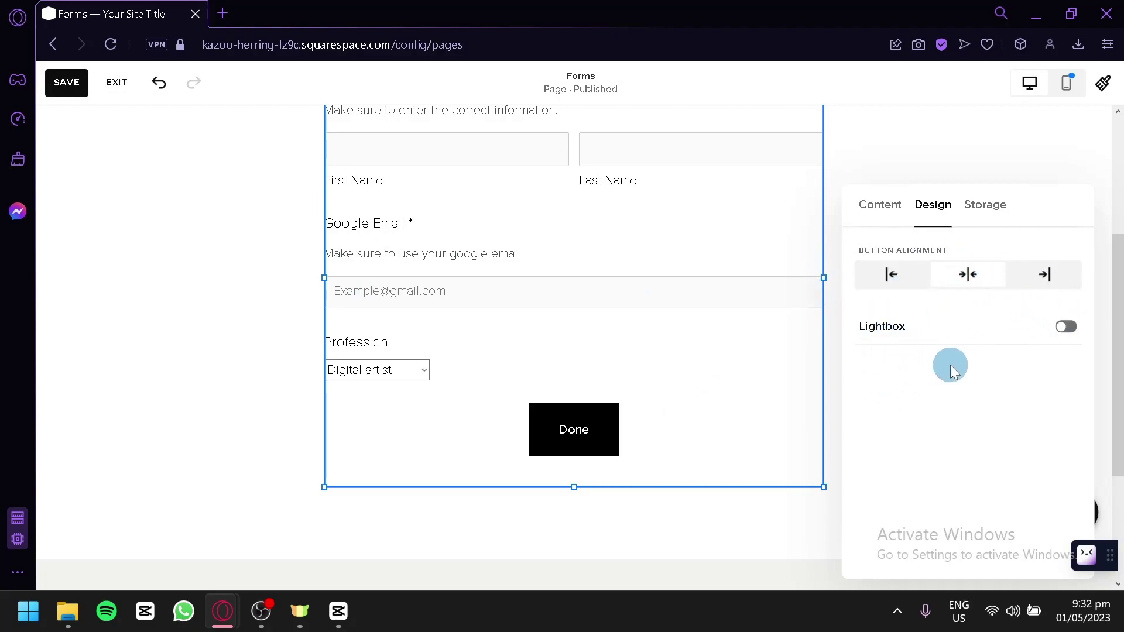
Step: Enable Google reCAPTCHA in the form's storage settings
click(991, 207)
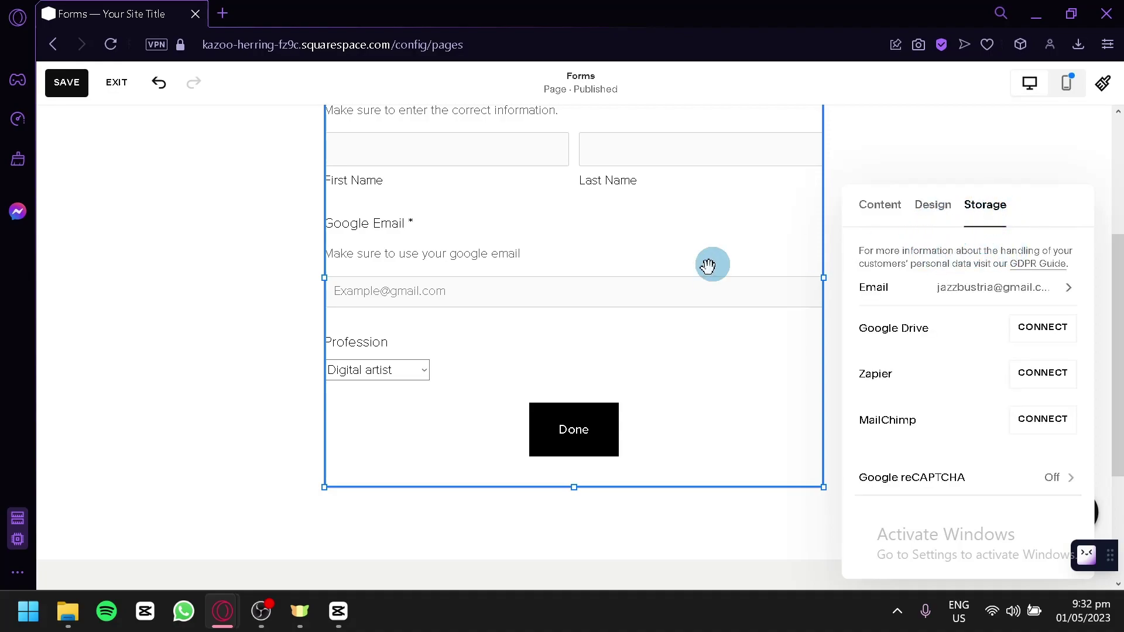
scroll(705, 268, up, 2)
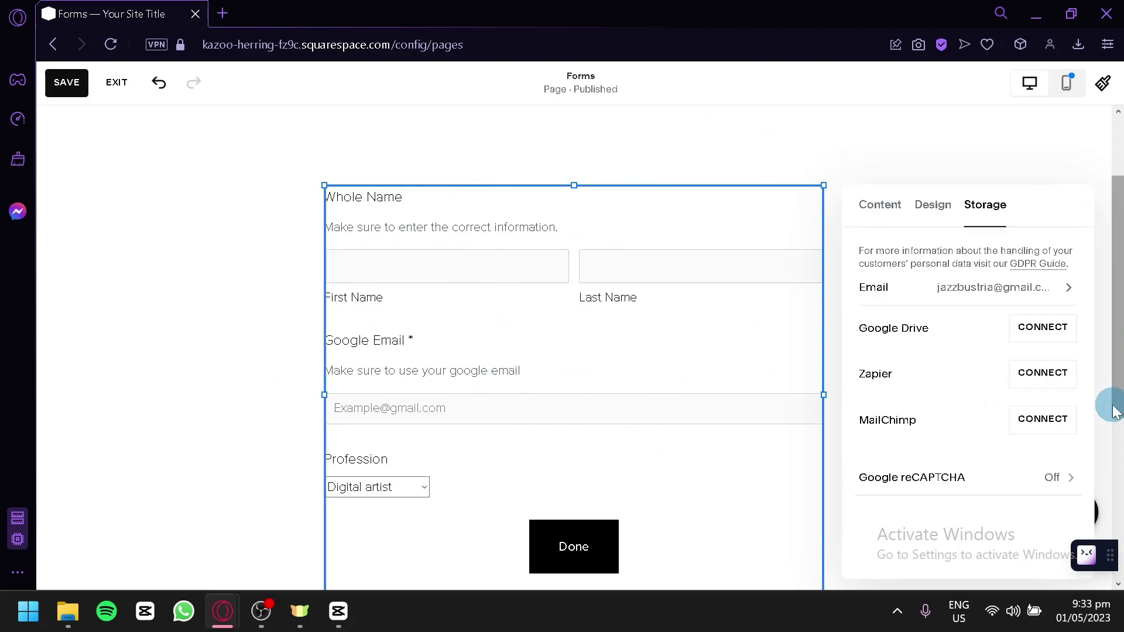
click(1060, 472)
click(1046, 289)
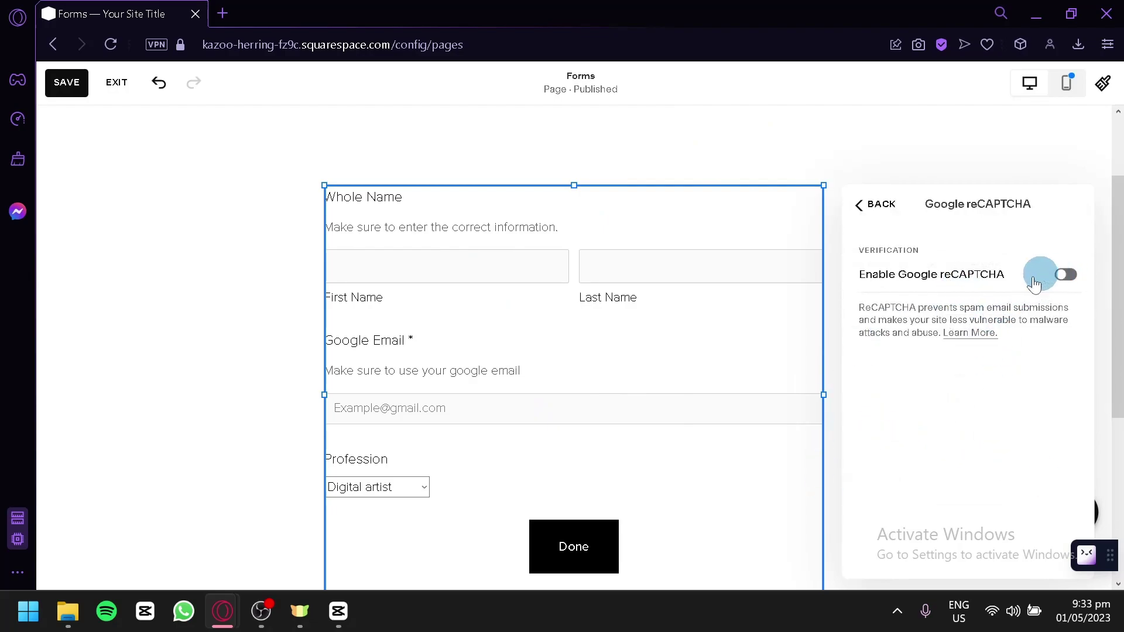
scroll(687, 301, down, 4)
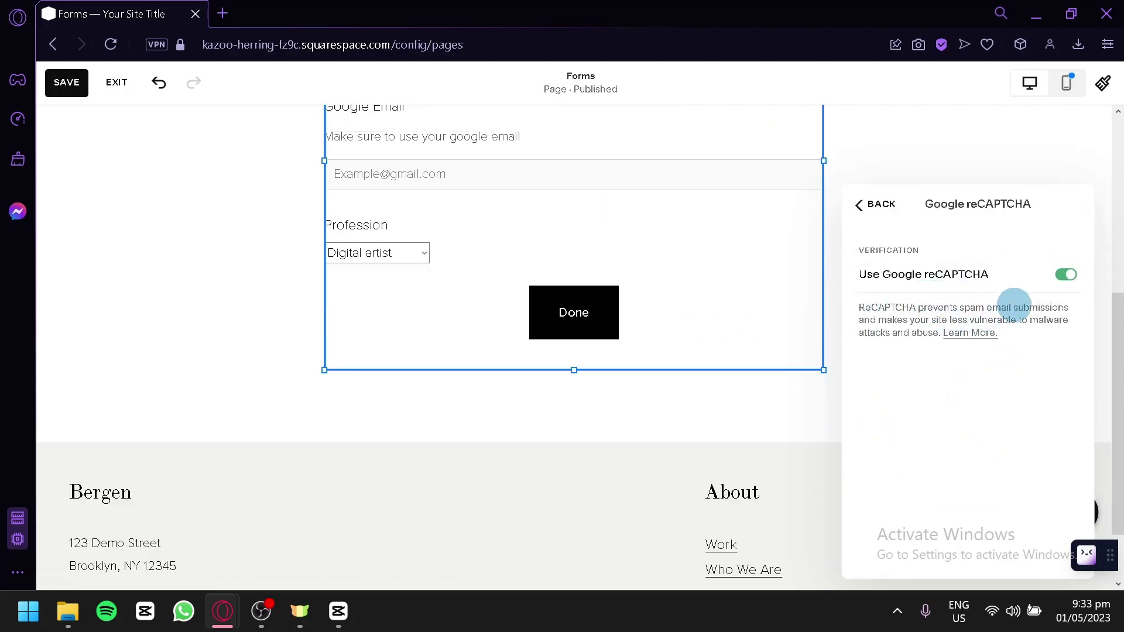
click(859, 203)
Step: Turn on the form's lightbox and set the open button text to "Get started"
click(918, 227)
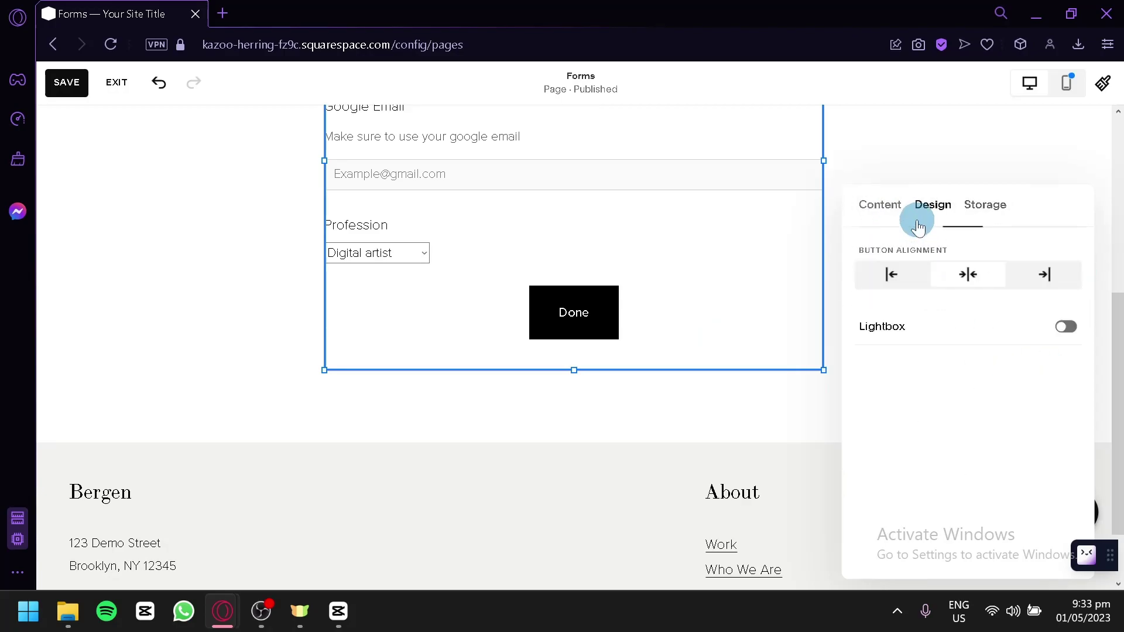
scroll(810, 286, up, 2)
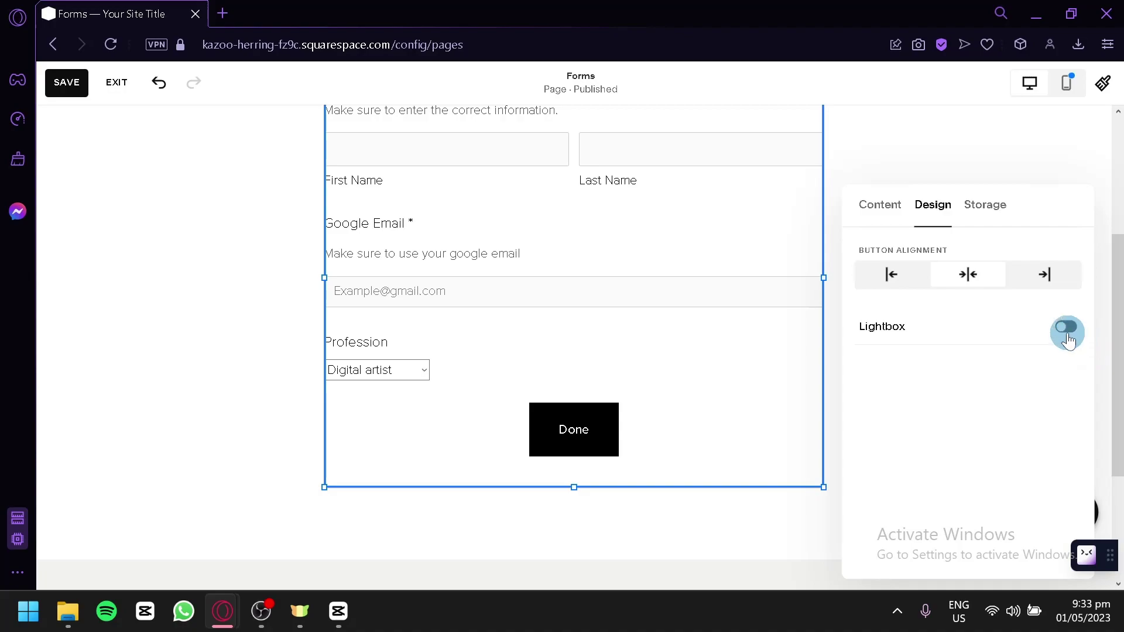
click(1067, 340)
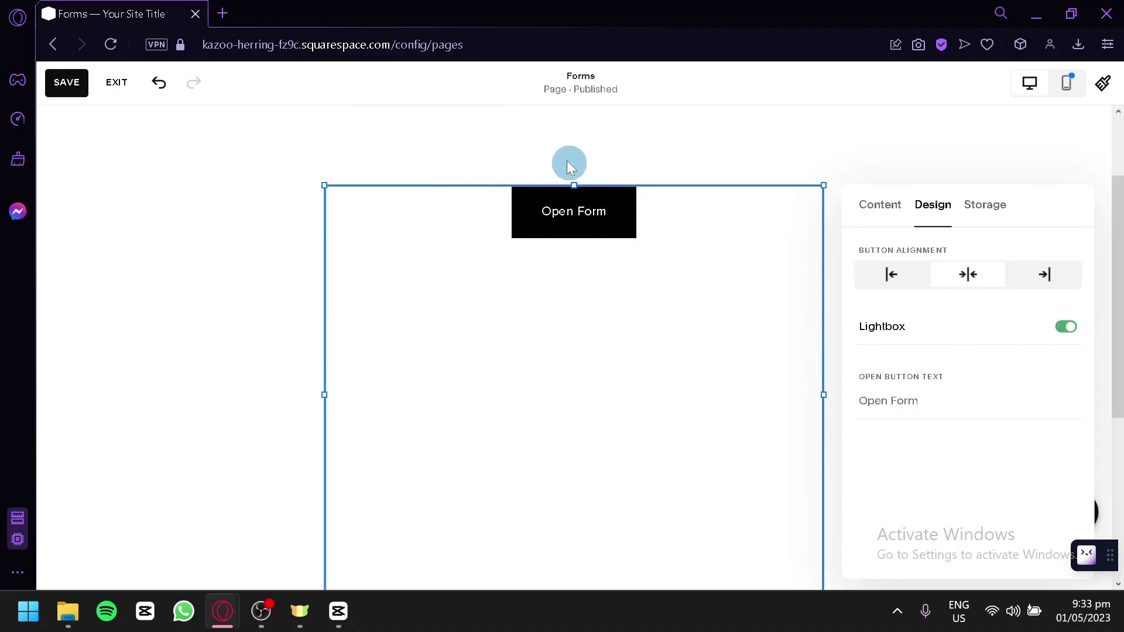
click(934, 398)
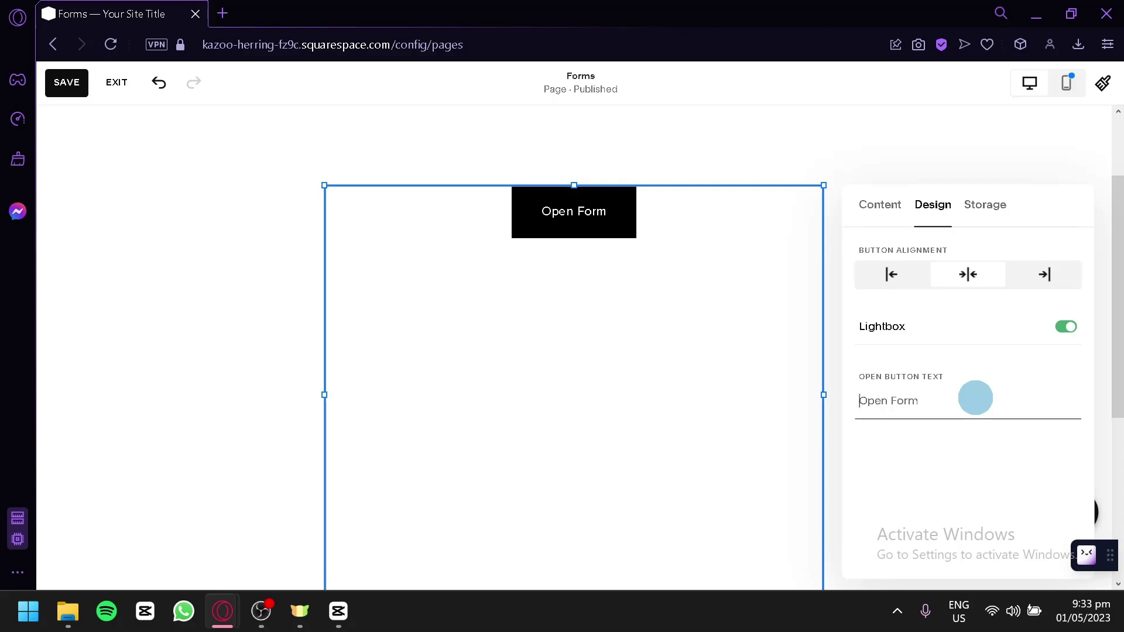
key(ctrl+a)
text(Get started)
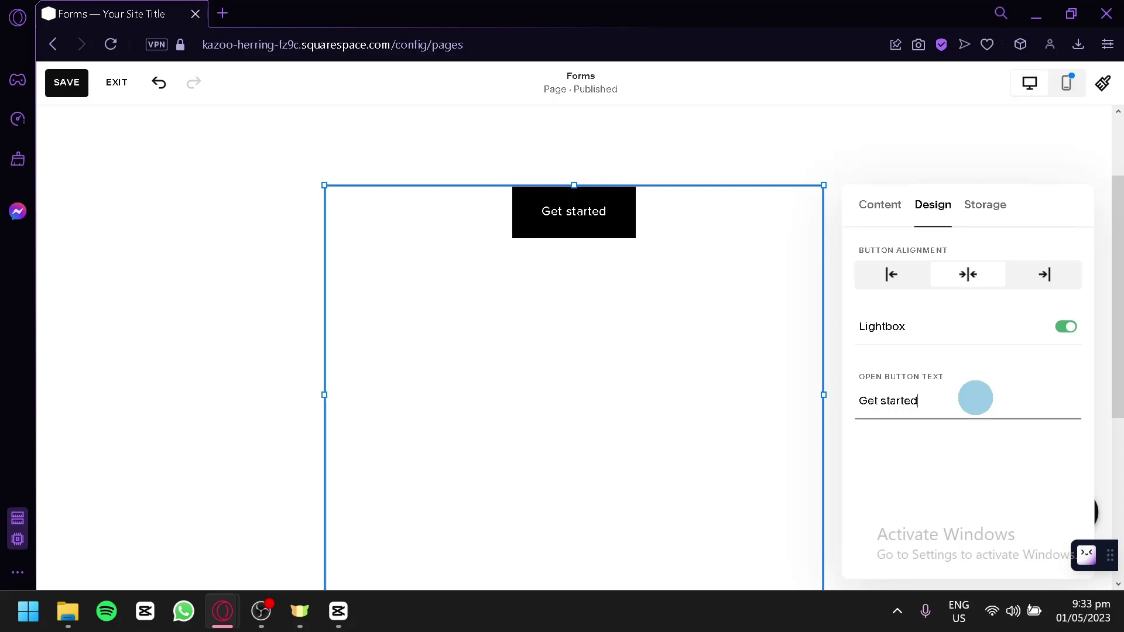
click(971, 483)
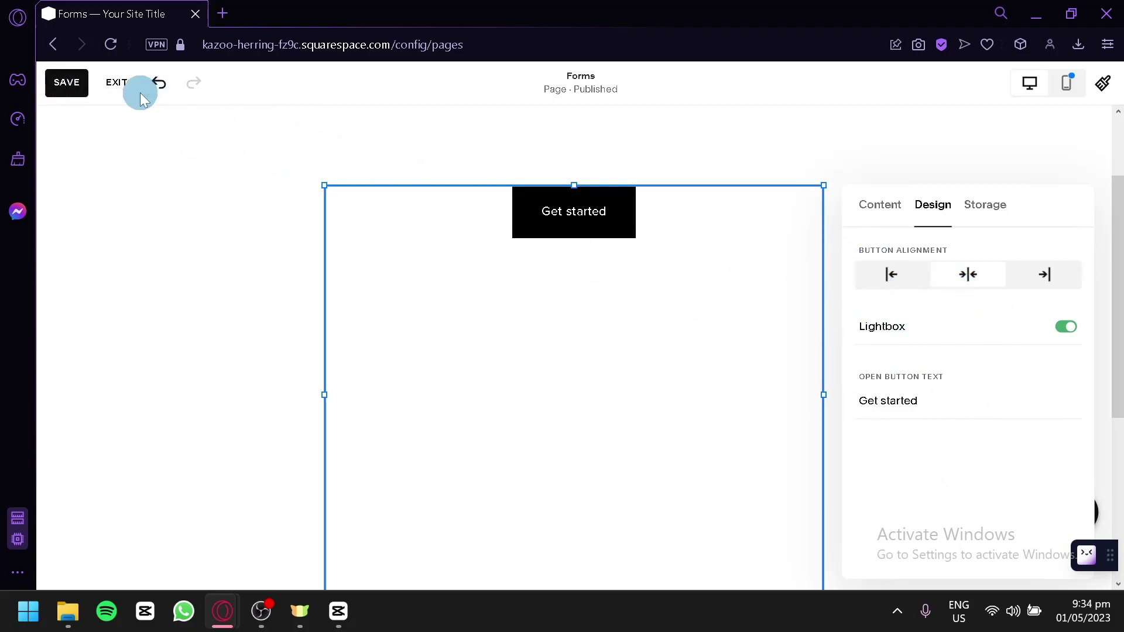
Step: Save the Forms page and exit the page editor
scroll(589, 281, down, 5)
scroll(411, 276, up, 5)
click(83, 93)
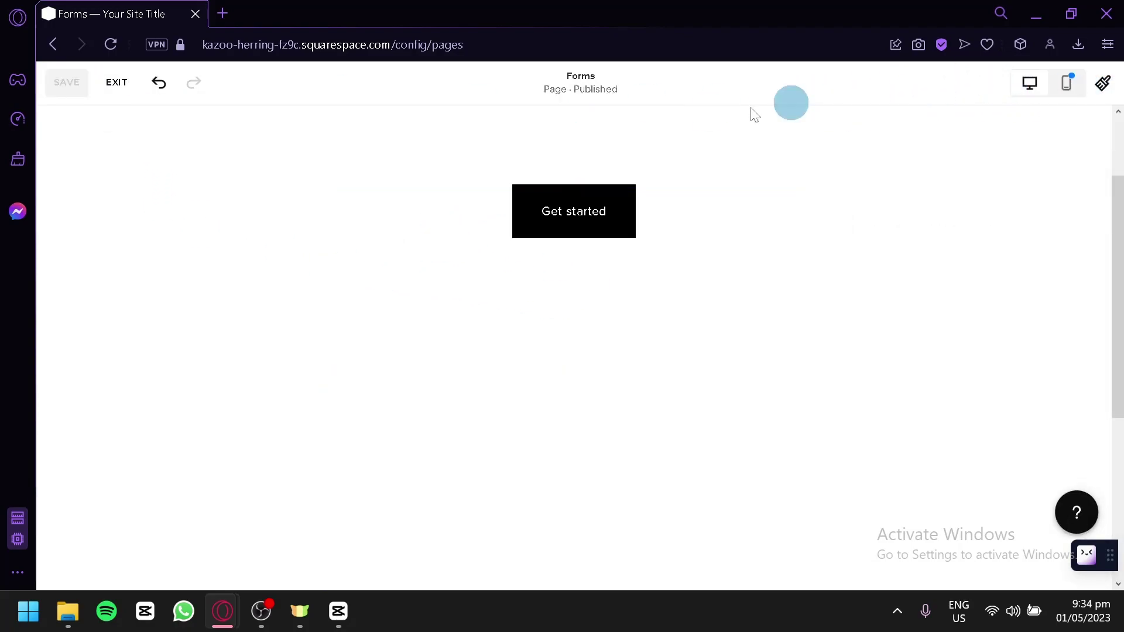
click(117, 82)
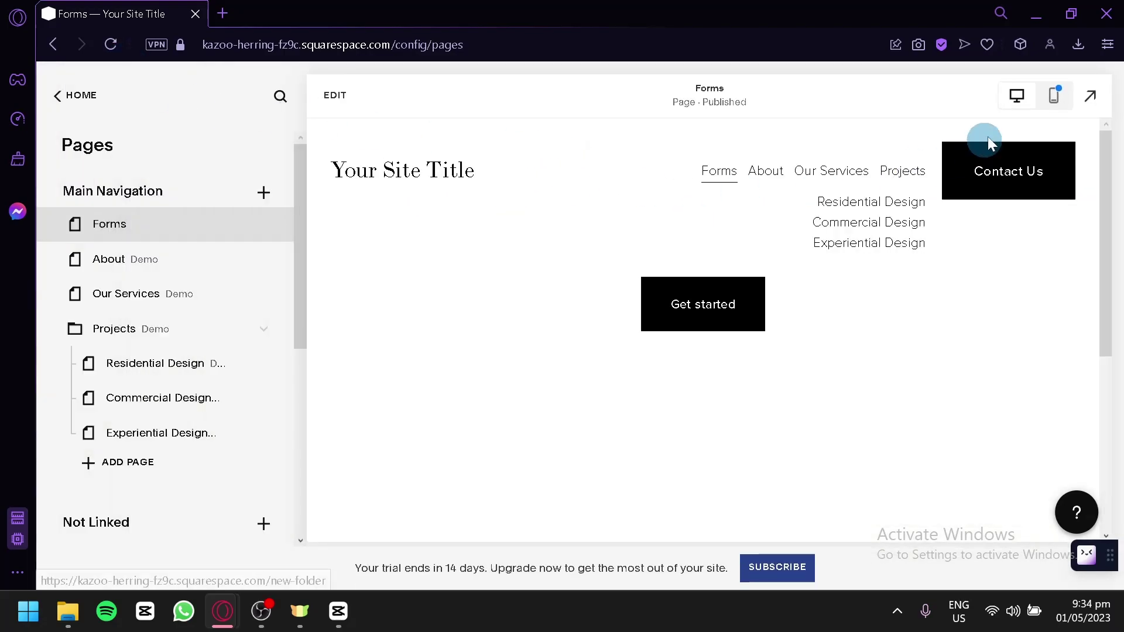
Step: Preview the Forms page full-screen and check that the "Get started" button opens the form
click(1092, 99)
click(559, 284)
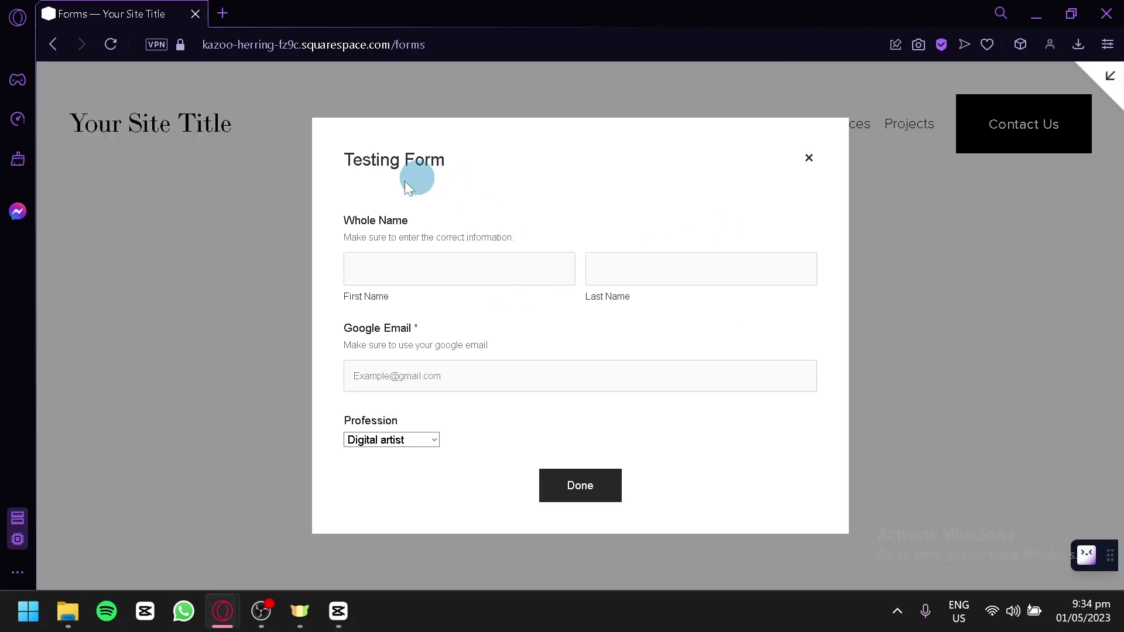
click(808, 158)
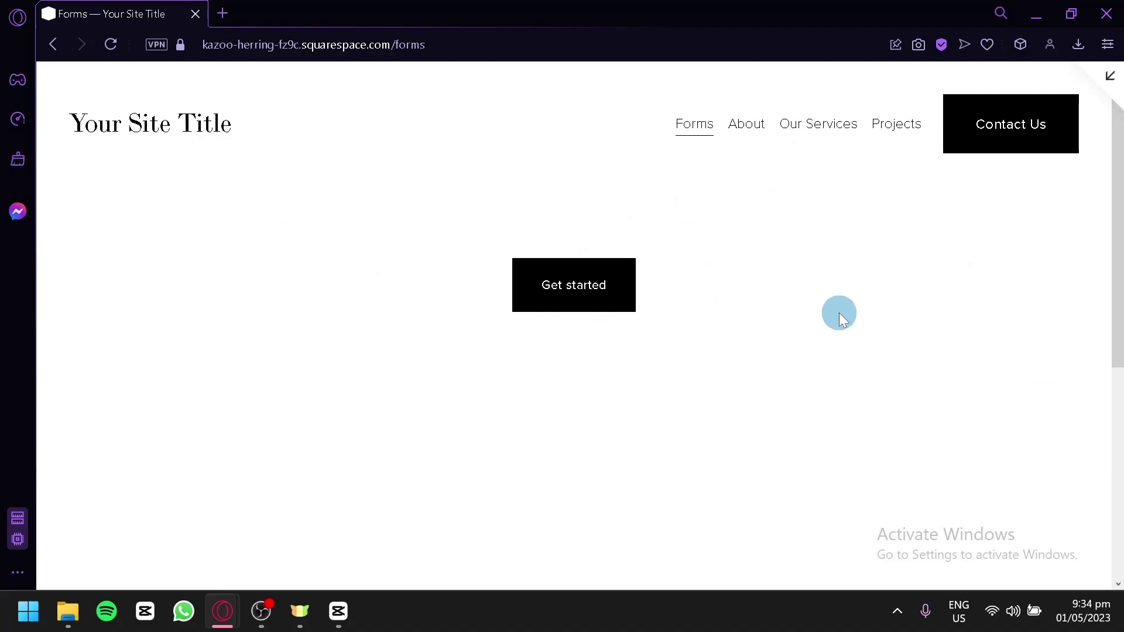
click(592, 293)
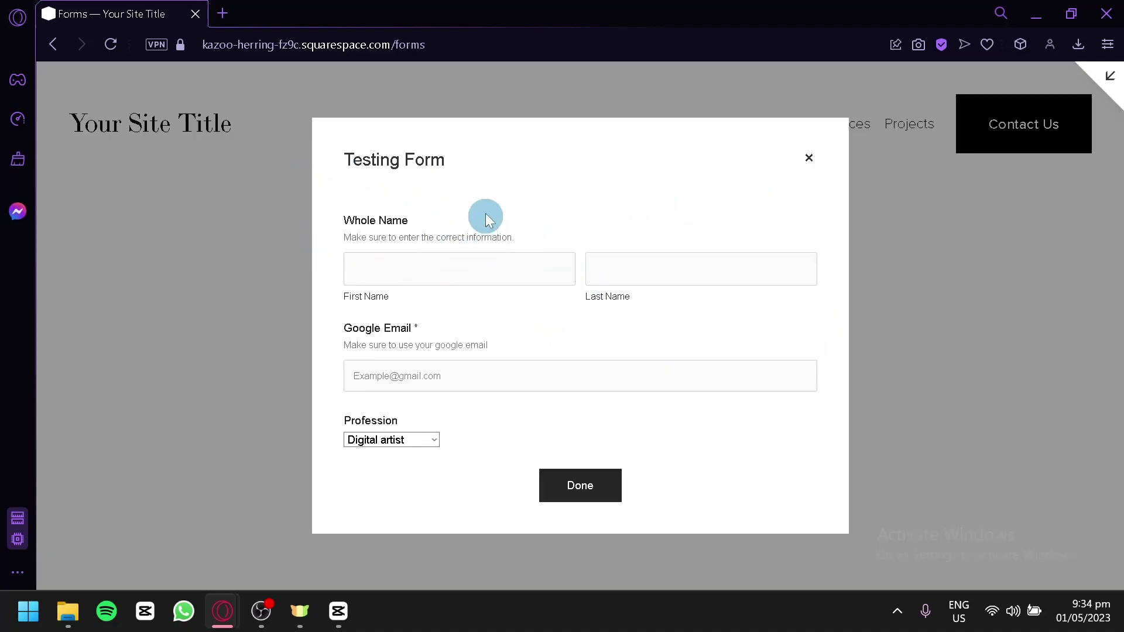
Step: Try out the previewed form's name, email and Profession fields, choosing "Content Creator" and then a blank option
click(452, 266)
click(593, 264)
click(616, 363)
key(Tab)
click(430, 440)
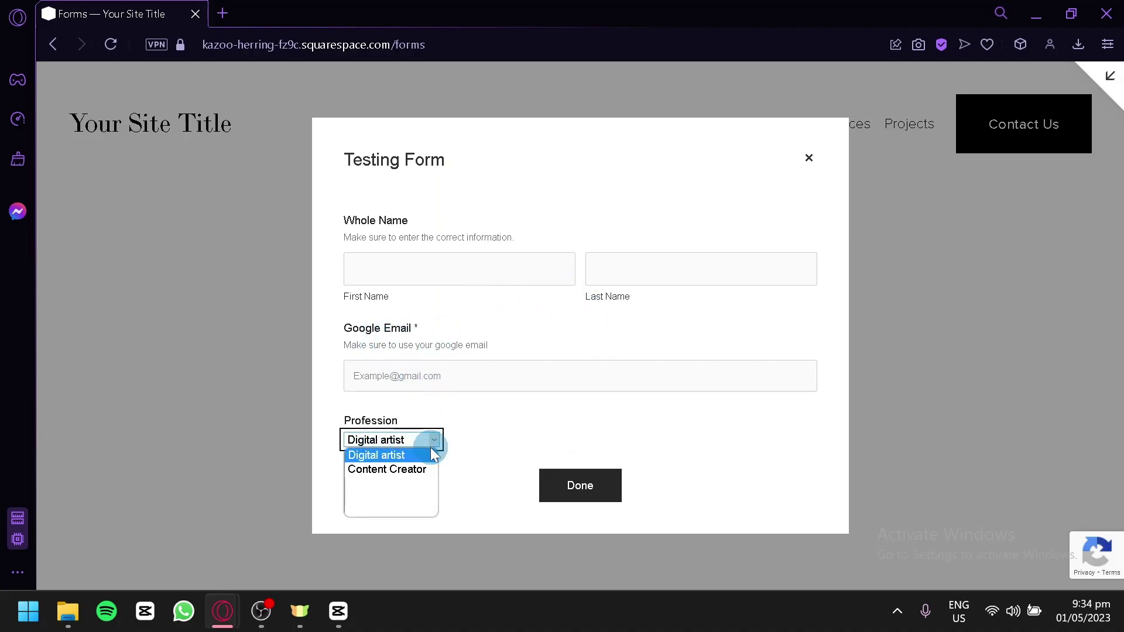
click(381, 468)
click(389, 439)
click(396, 495)
click(401, 440)
click(394, 483)
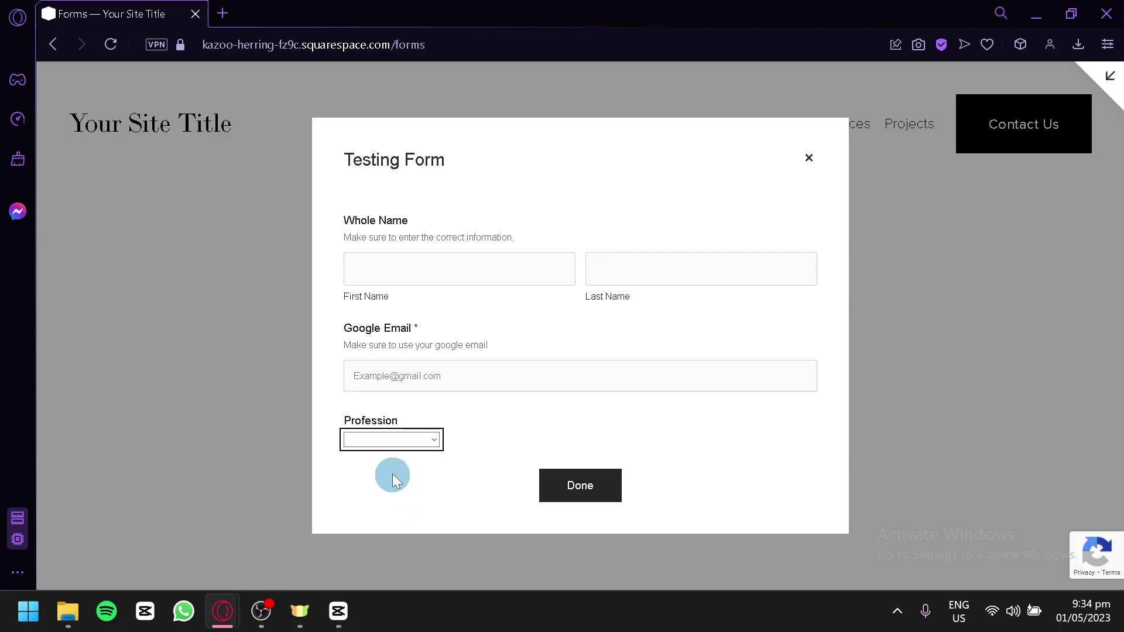
Step: Submit the test form with Google Email left empty, then close it and leave the full-screen preview
click(578, 481)
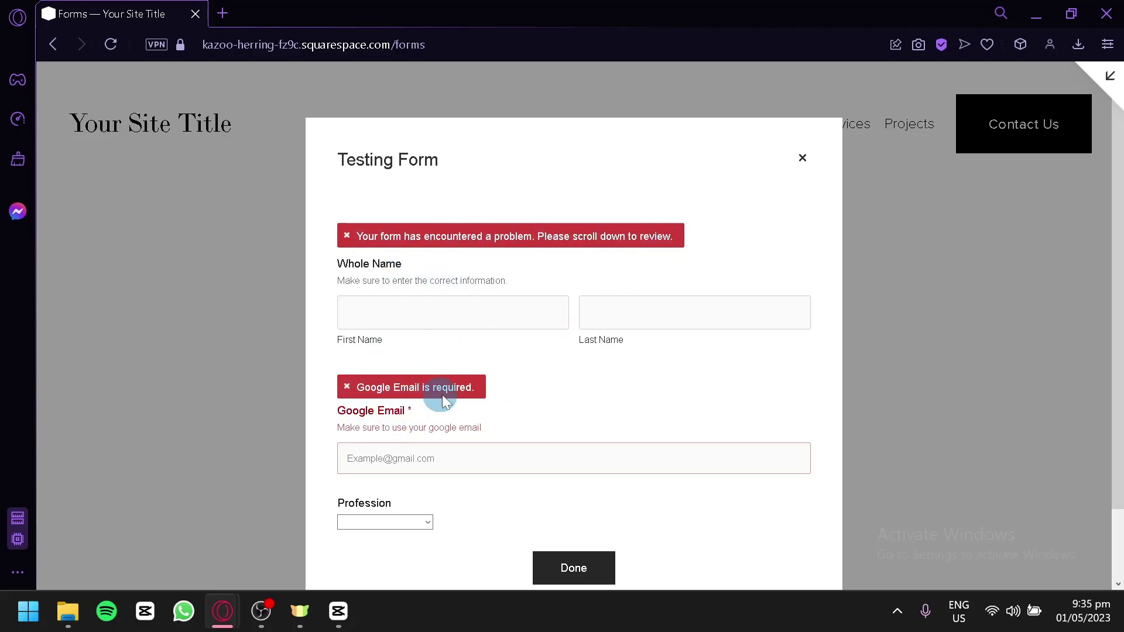
click(803, 160)
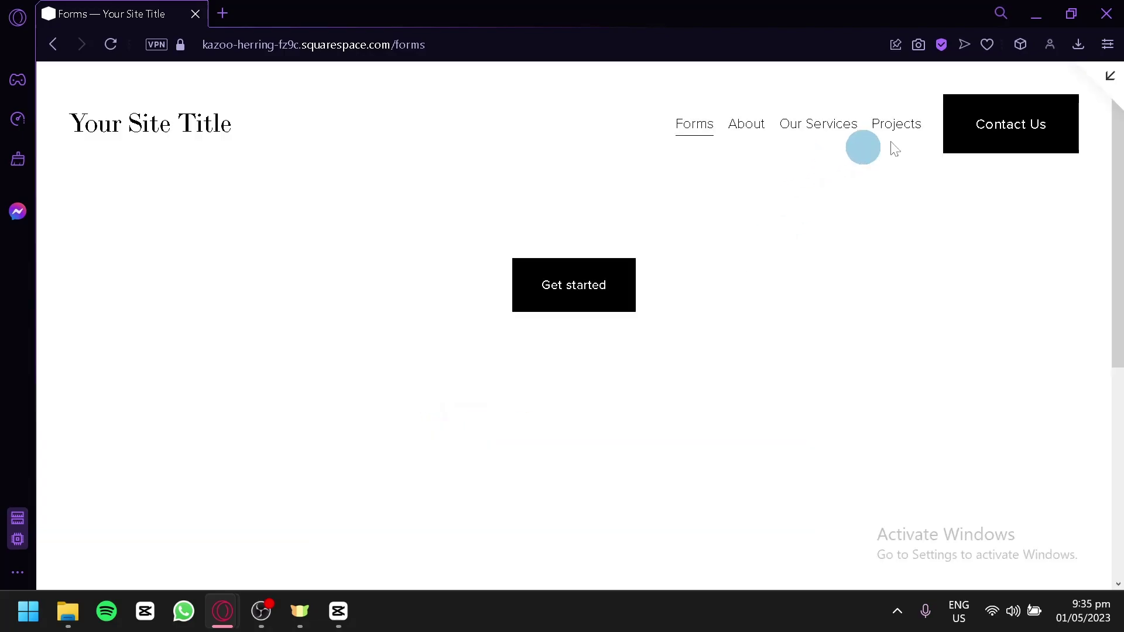
click(1112, 87)
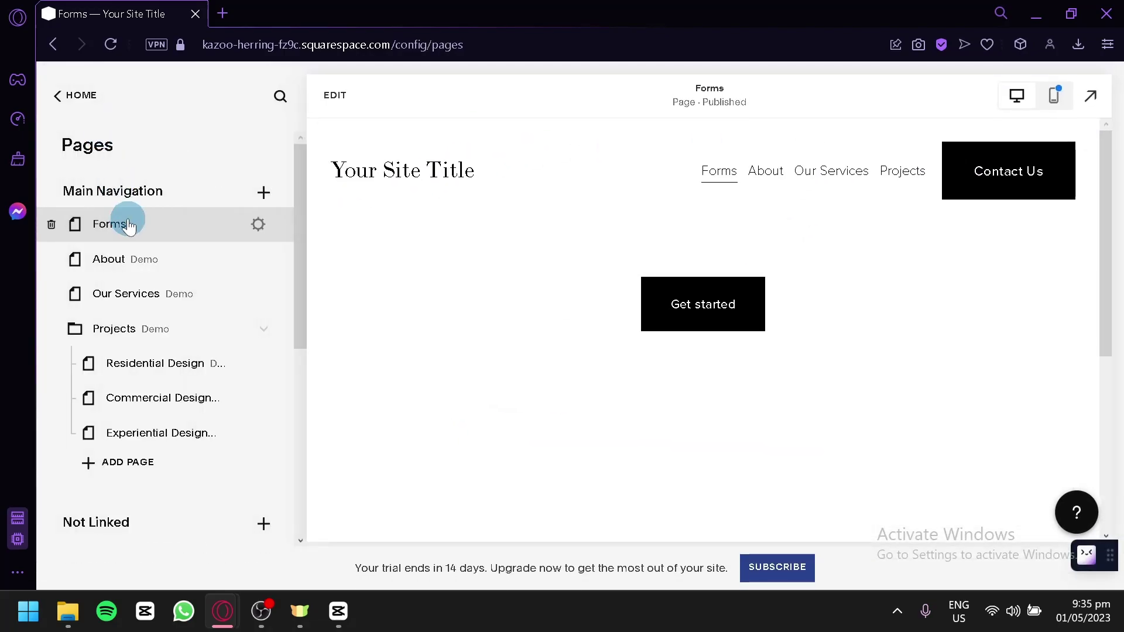
Step: Reopen the Forms page for editing and turn off the form block's lightbox
click(357, 97)
click(582, 318)
click(392, 268)
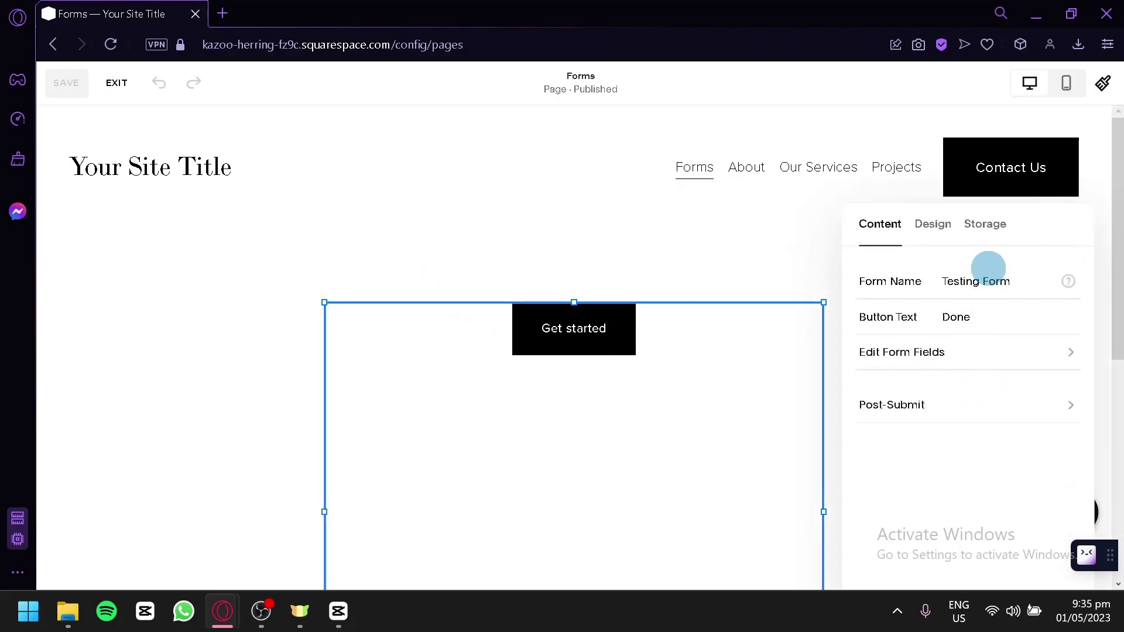
click(934, 223)
click(1064, 351)
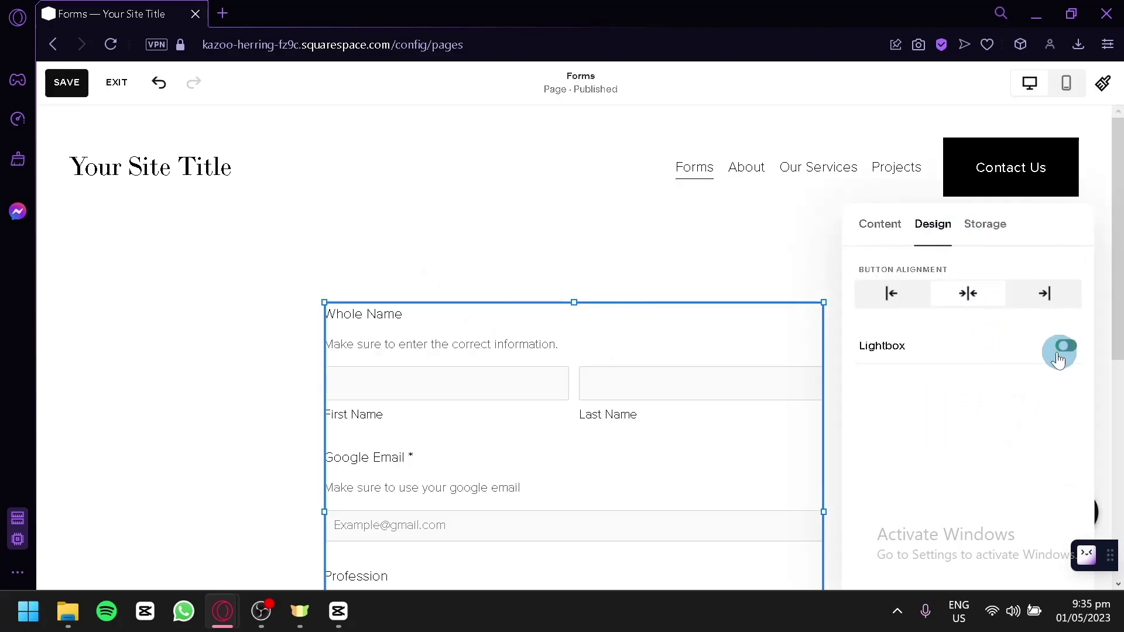
scroll(514, 389, down, 6)
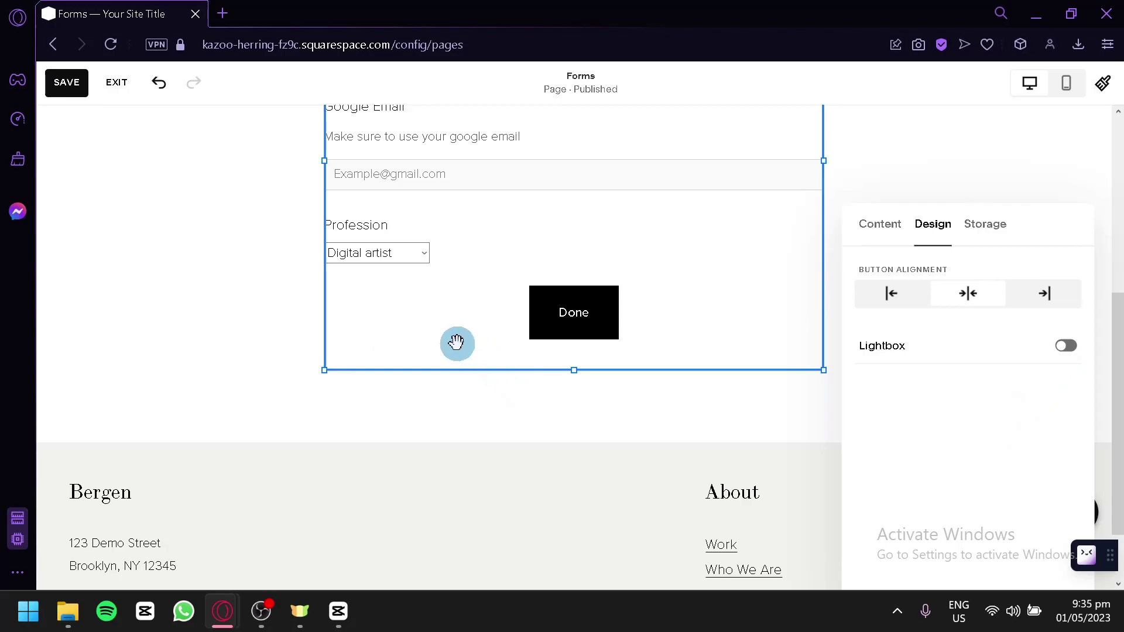
click(283, 331)
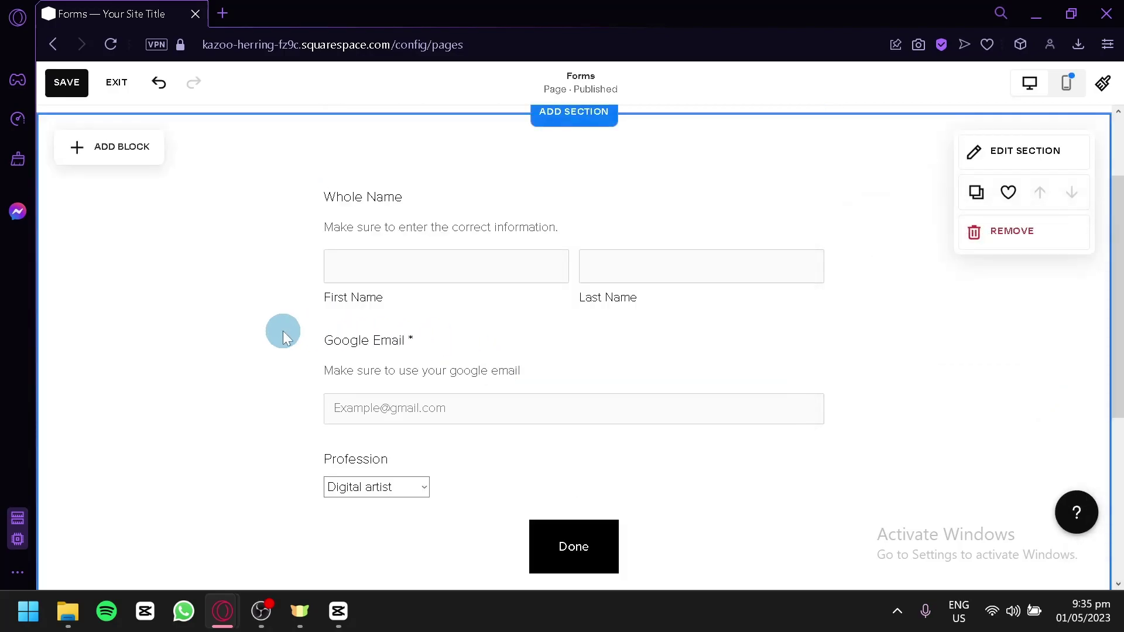
scroll(283, 331, up, 2)
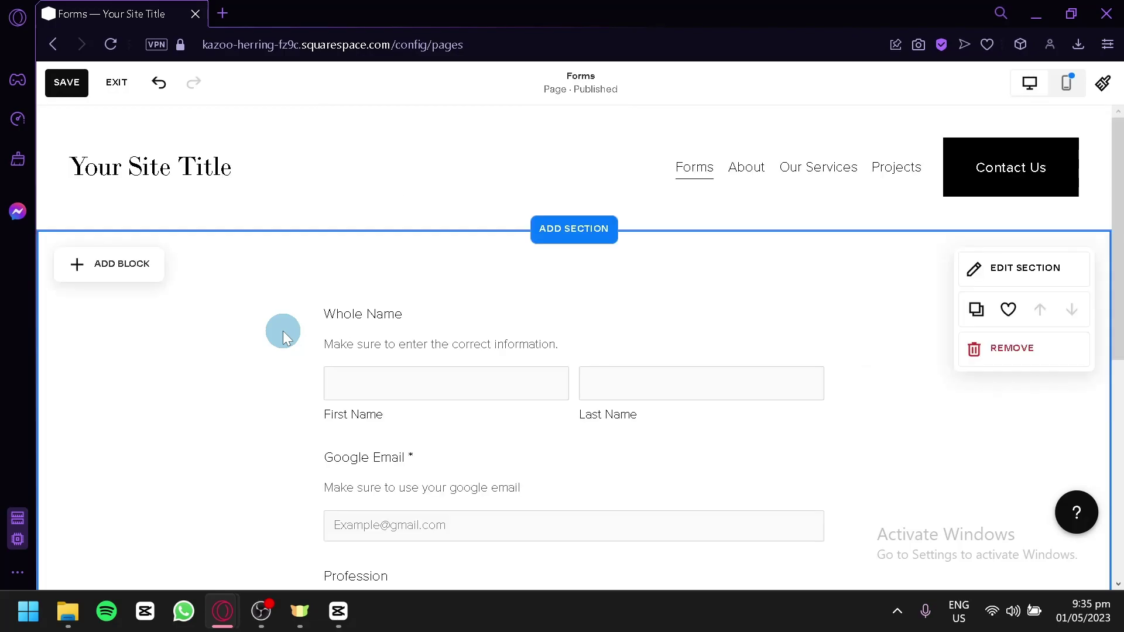